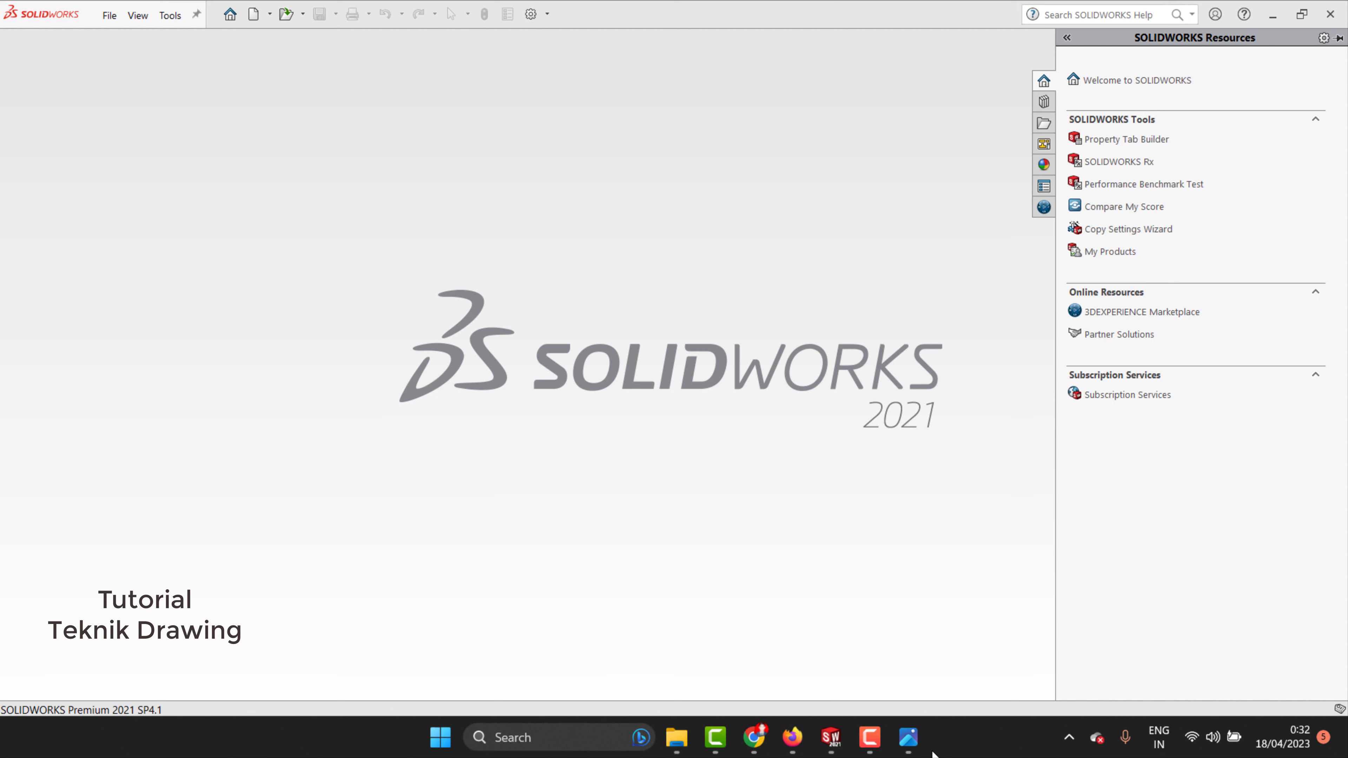
# Review the isometric reference drawing in Photos, then bring up the SOLIDWORKS Welcome dialog.
pyautogui.click(909, 737)
pyautogui.scroll(-1, 902, 372)
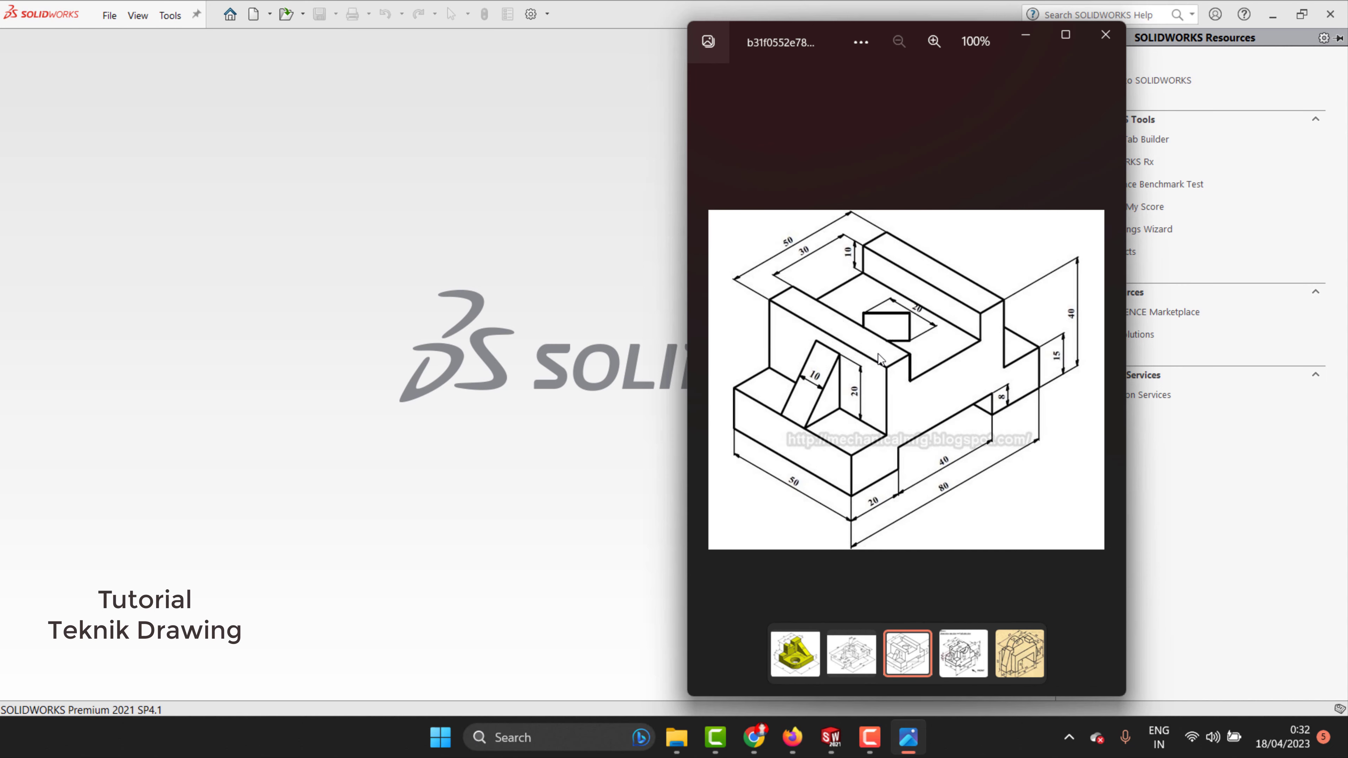
pyautogui.scroll(1, 878, 354)
pyautogui.click(329, 188)
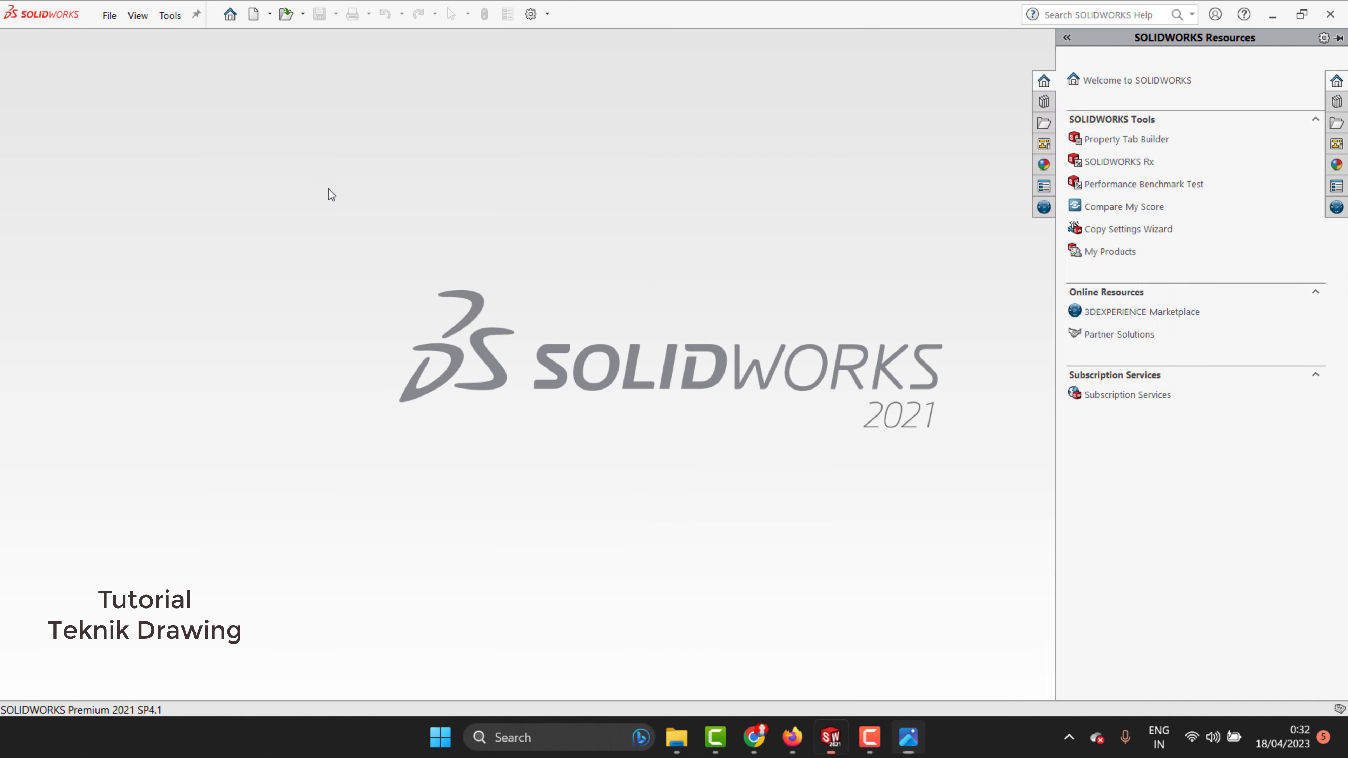
pyautogui.click(230, 14)
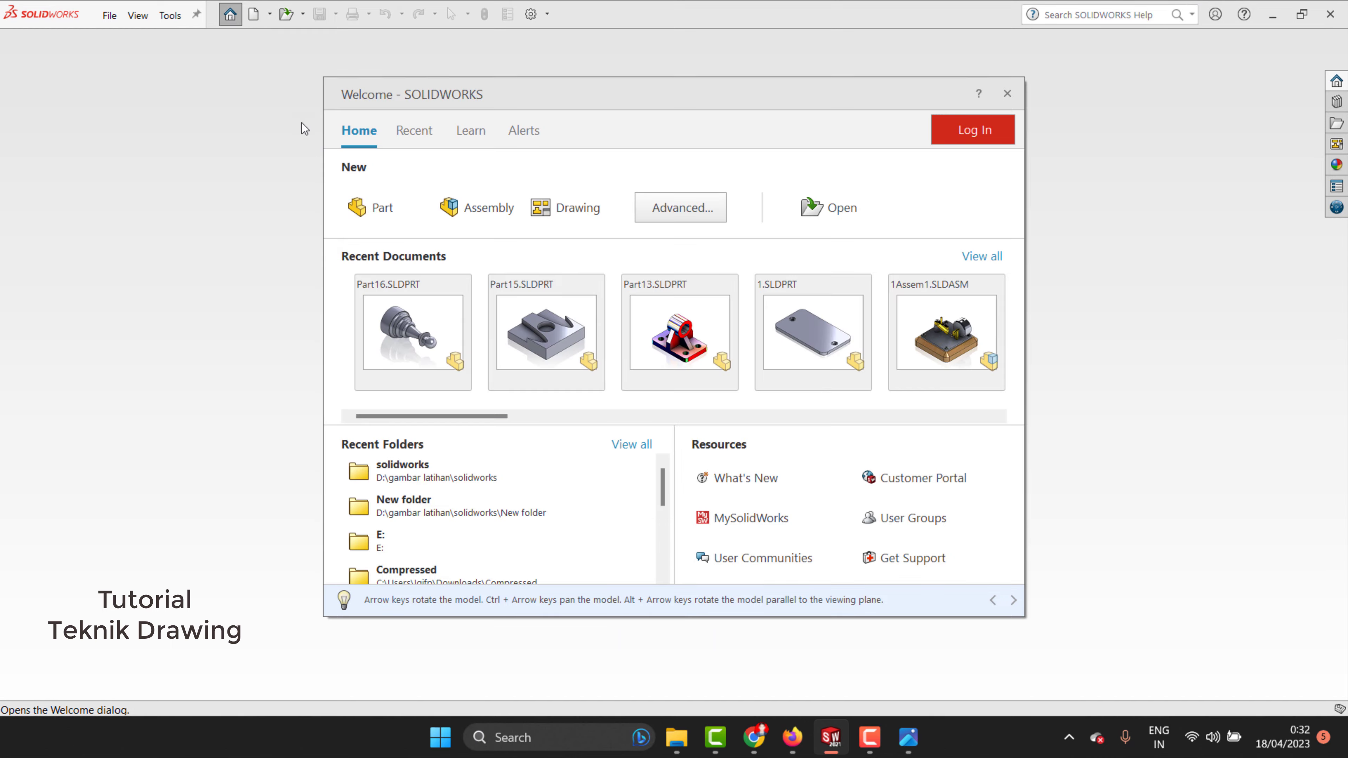
# Create a new part, Part1, and recheck the reference drawing before modelling.
pyautogui.click(381, 208)
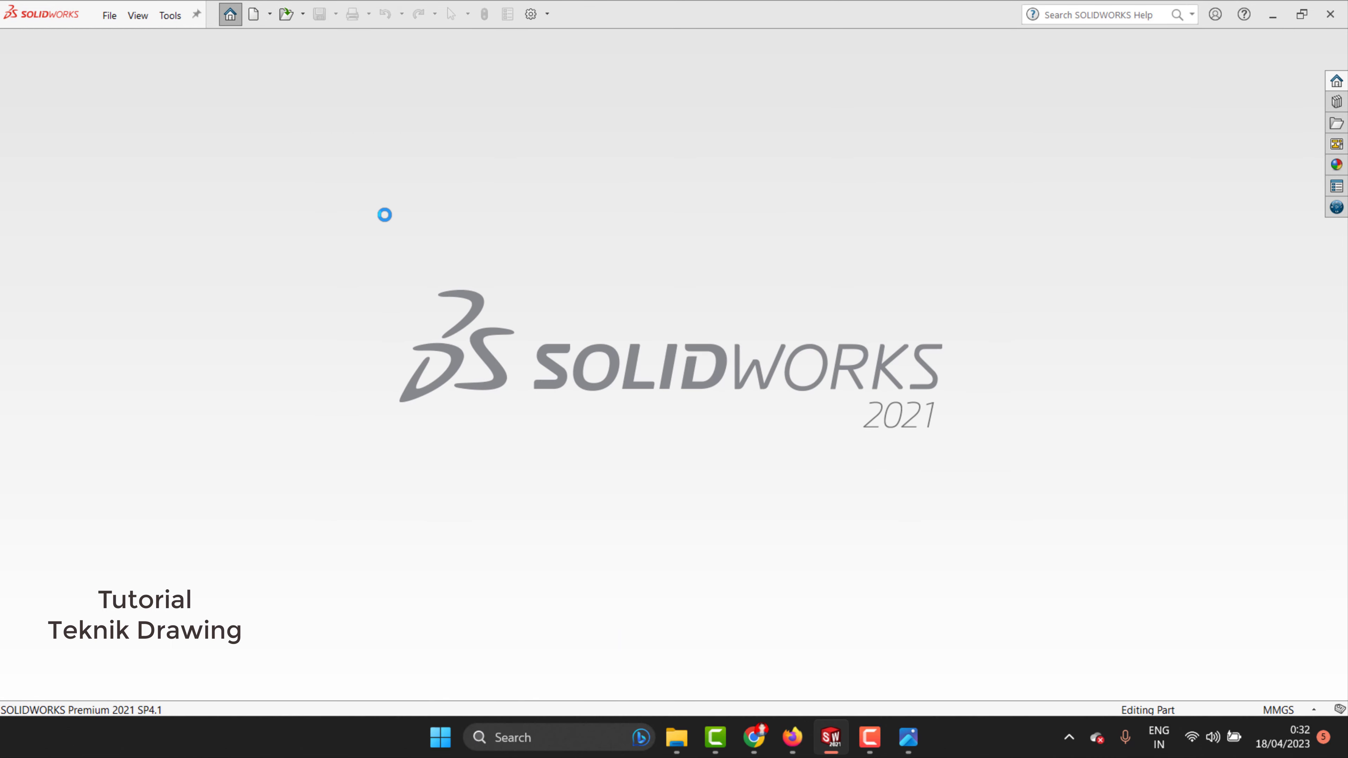
pyautogui.click(909, 737)
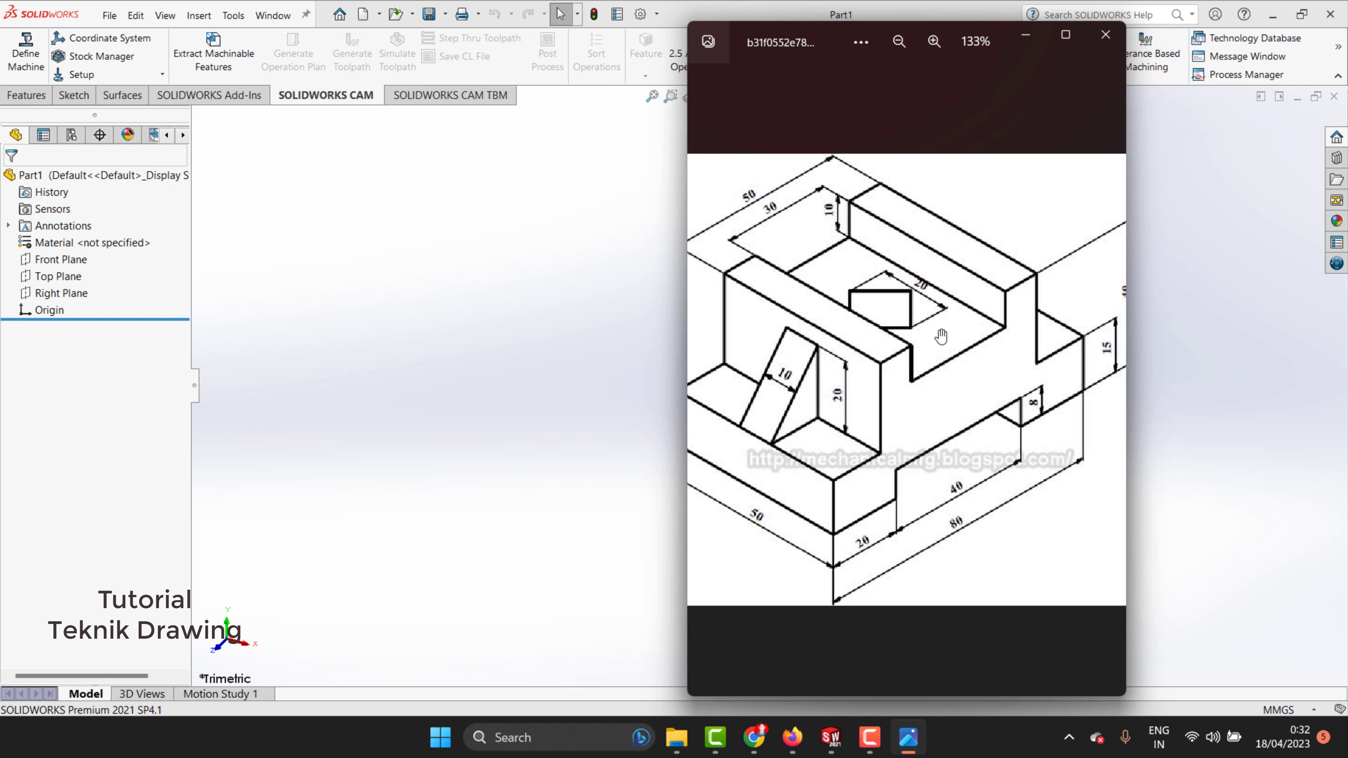
pyautogui.scroll(-1, 941, 336)
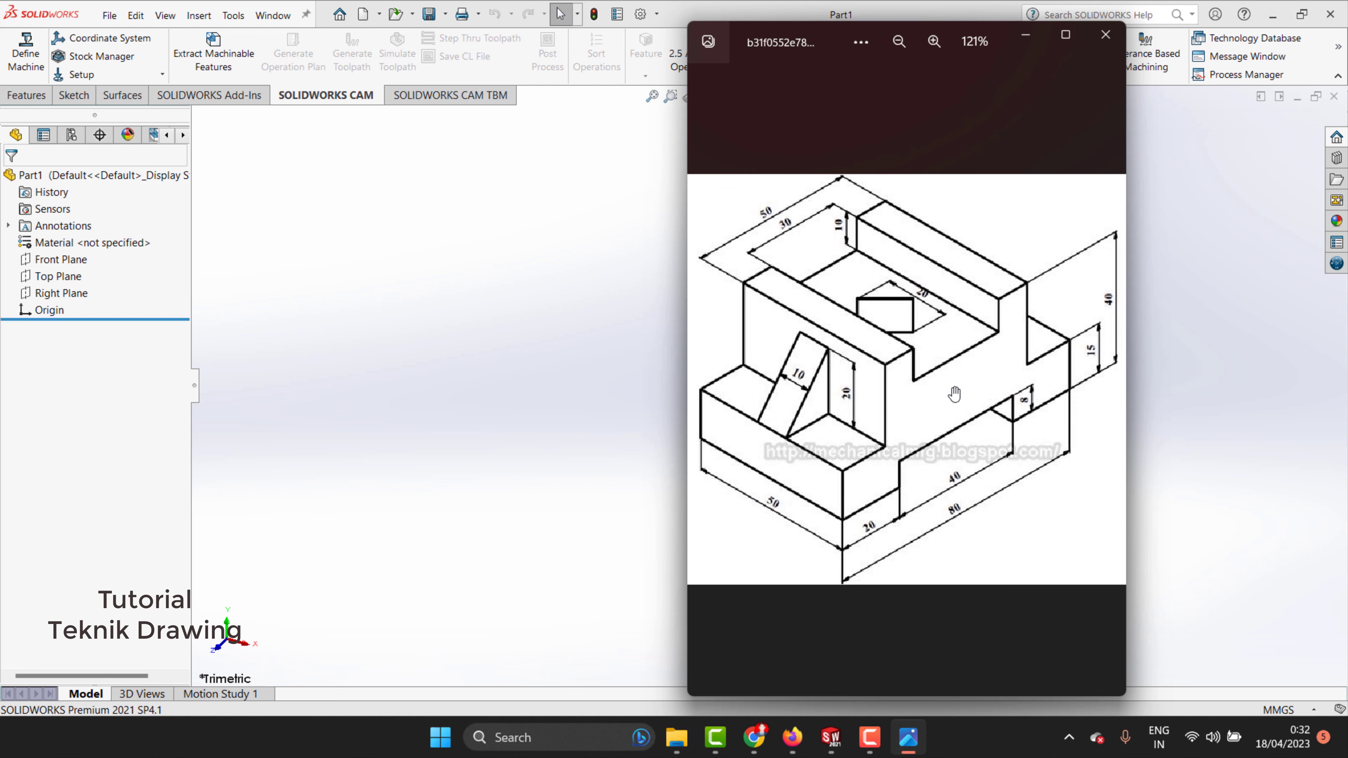
pyautogui.click(333, 261)
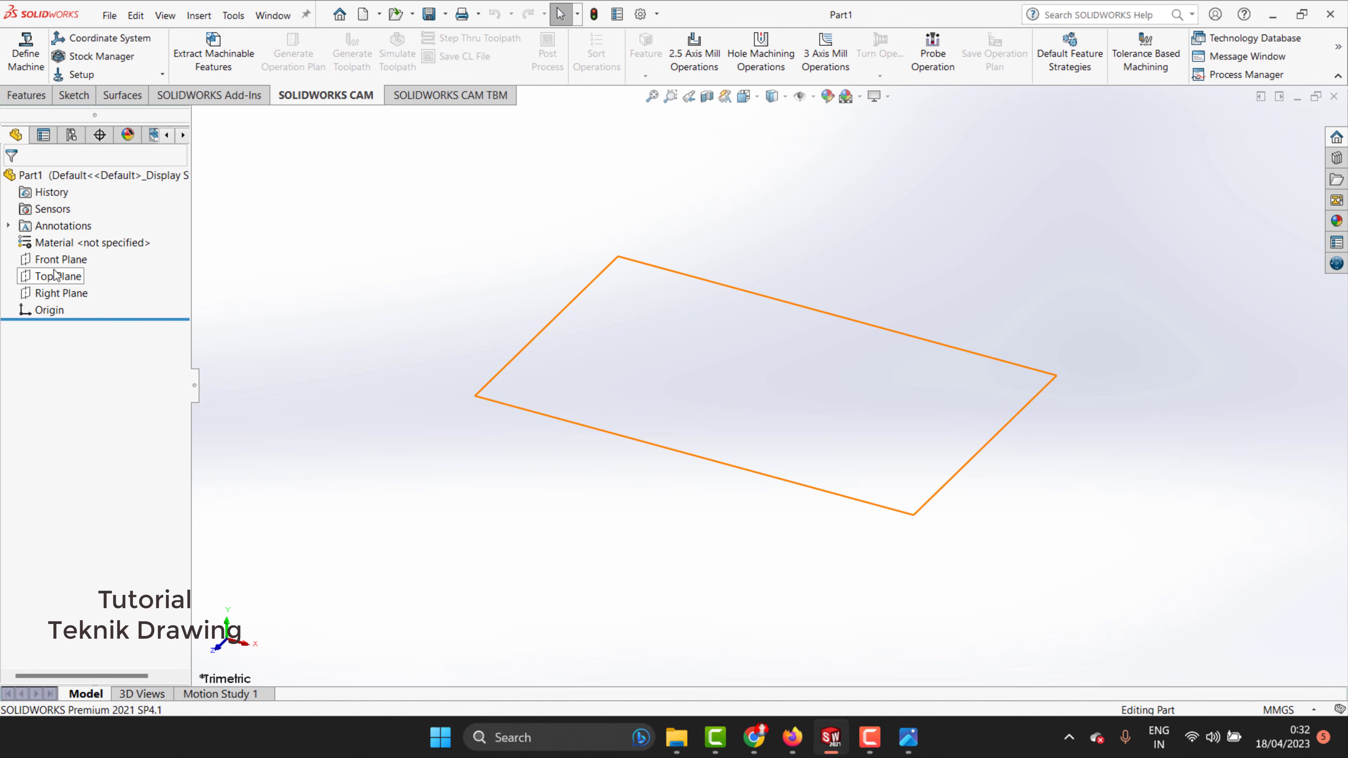
pyautogui.click(908, 738)
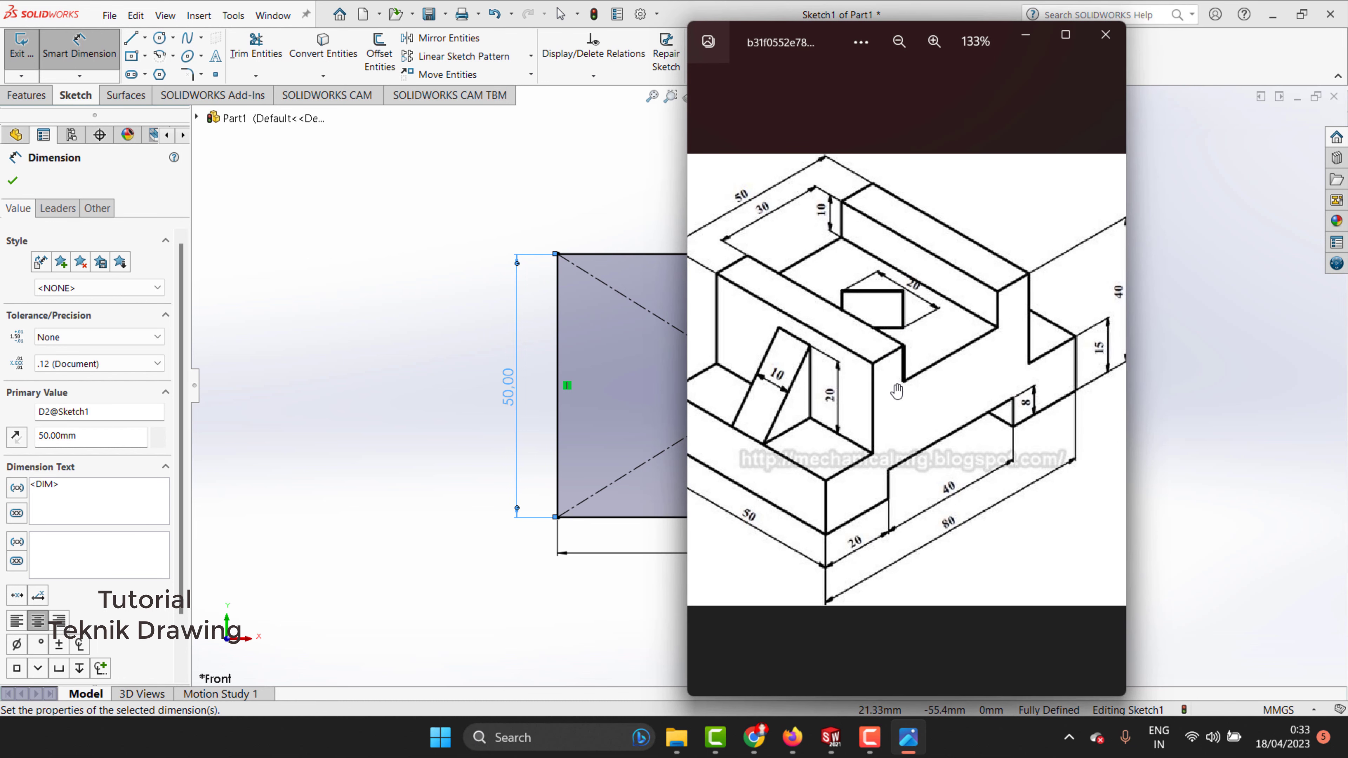
# Check the 80 × 50 mm centred rectangle sketch with the reference drawing minimized.
pyautogui.scroll(-1, 882, 392)
pyautogui.click(1026, 35)
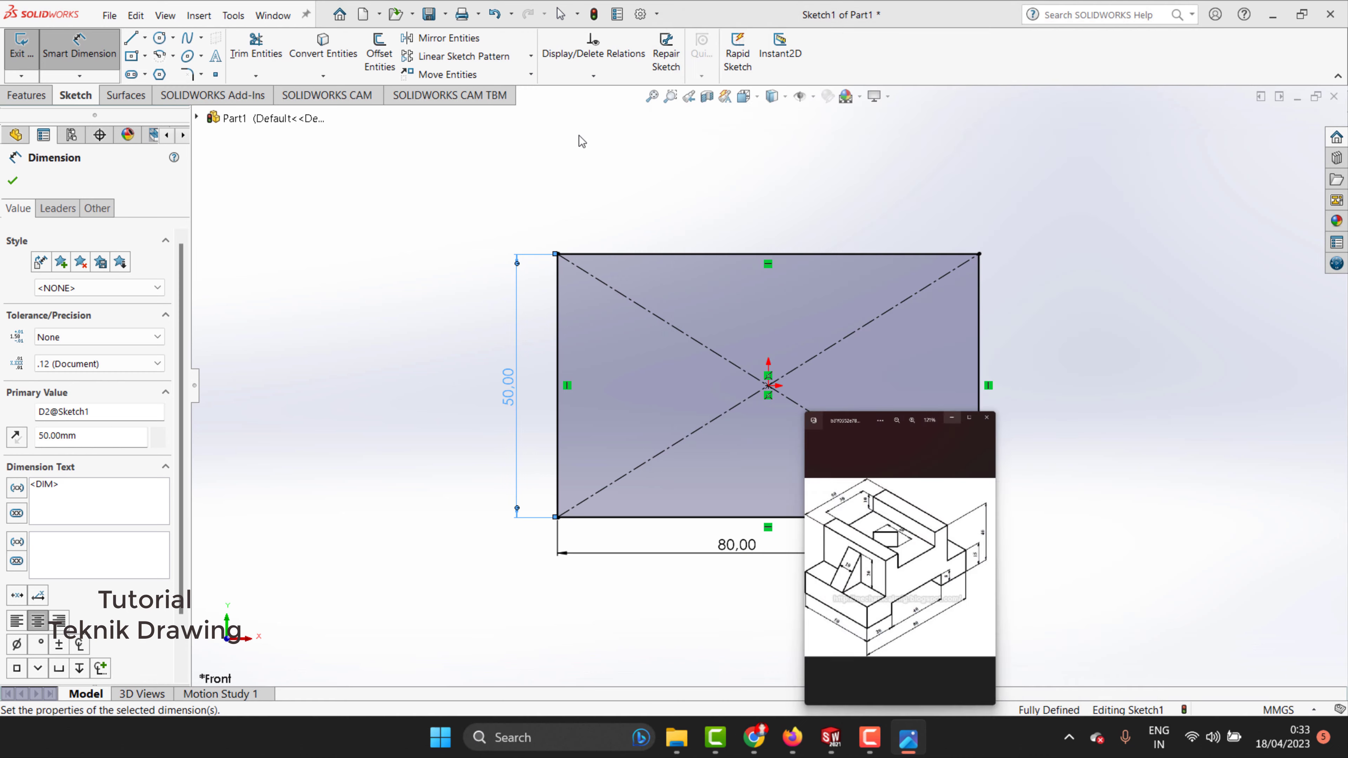
pyautogui.click(131, 38)
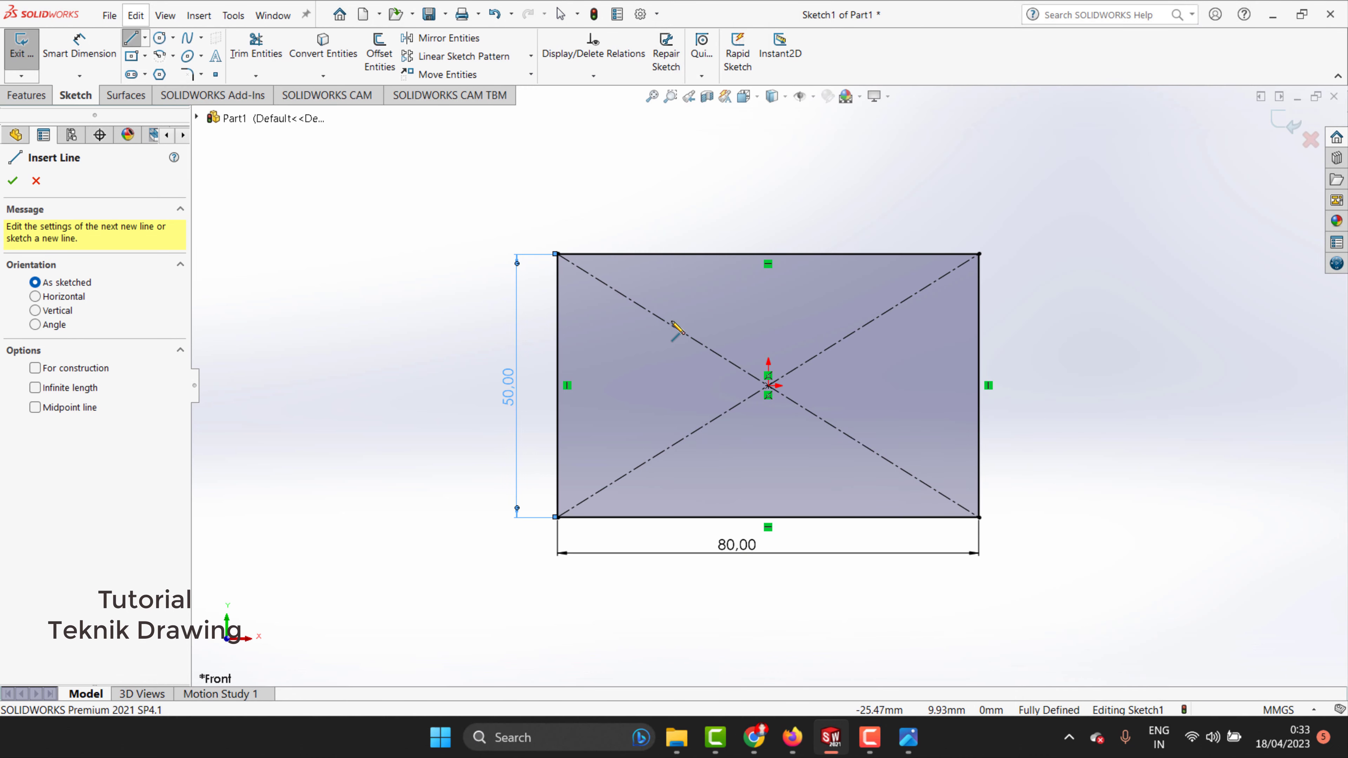
# Draw an L-shaped step line at the rectangle's left side, dimensioned 15 mm.
pyautogui.click(635, 254)
pyautogui.click(635, 410)
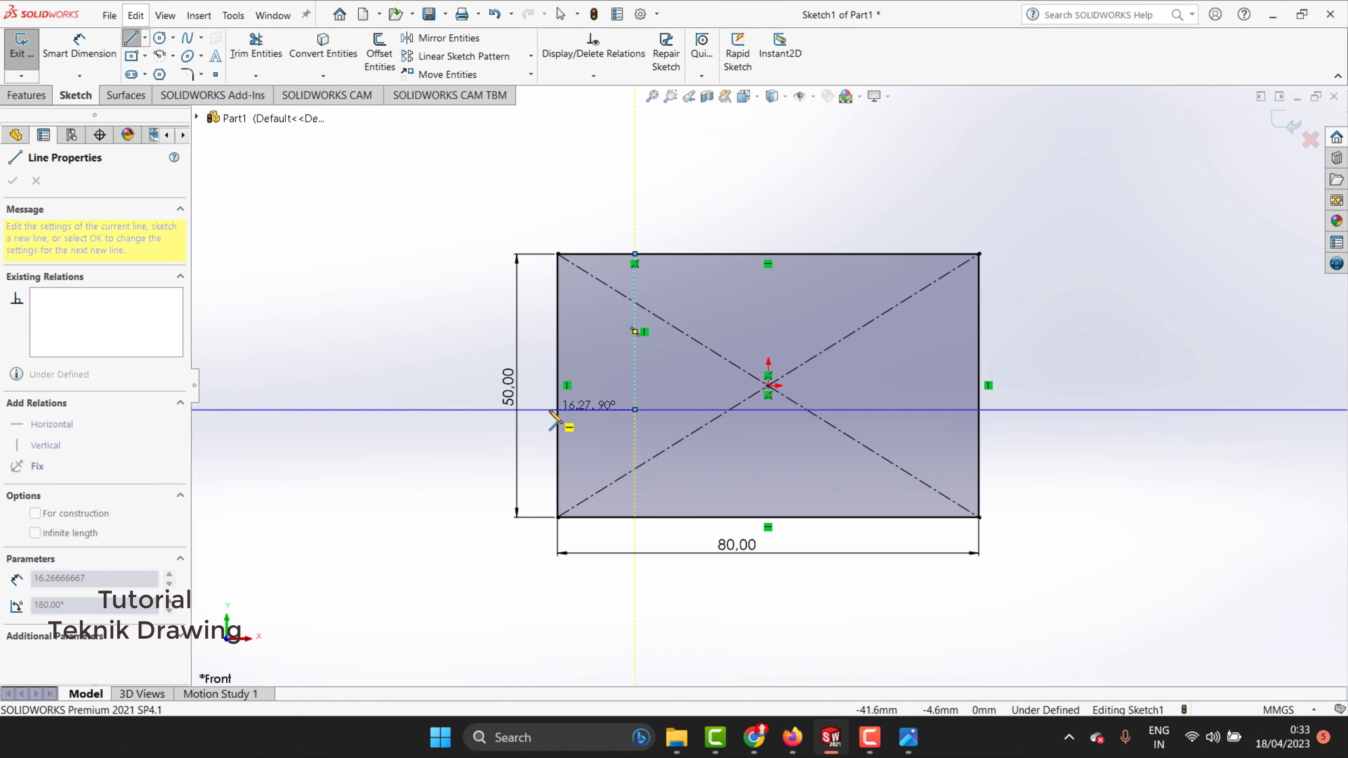
pyautogui.click(557, 409)
pyautogui.press('Escape')
pyautogui.click(79, 45)
pyautogui.write('15')
pyautogui.press('Return')
# Draw a vertical centreline upward from the rectangle's centre.
pyautogui.press('l')
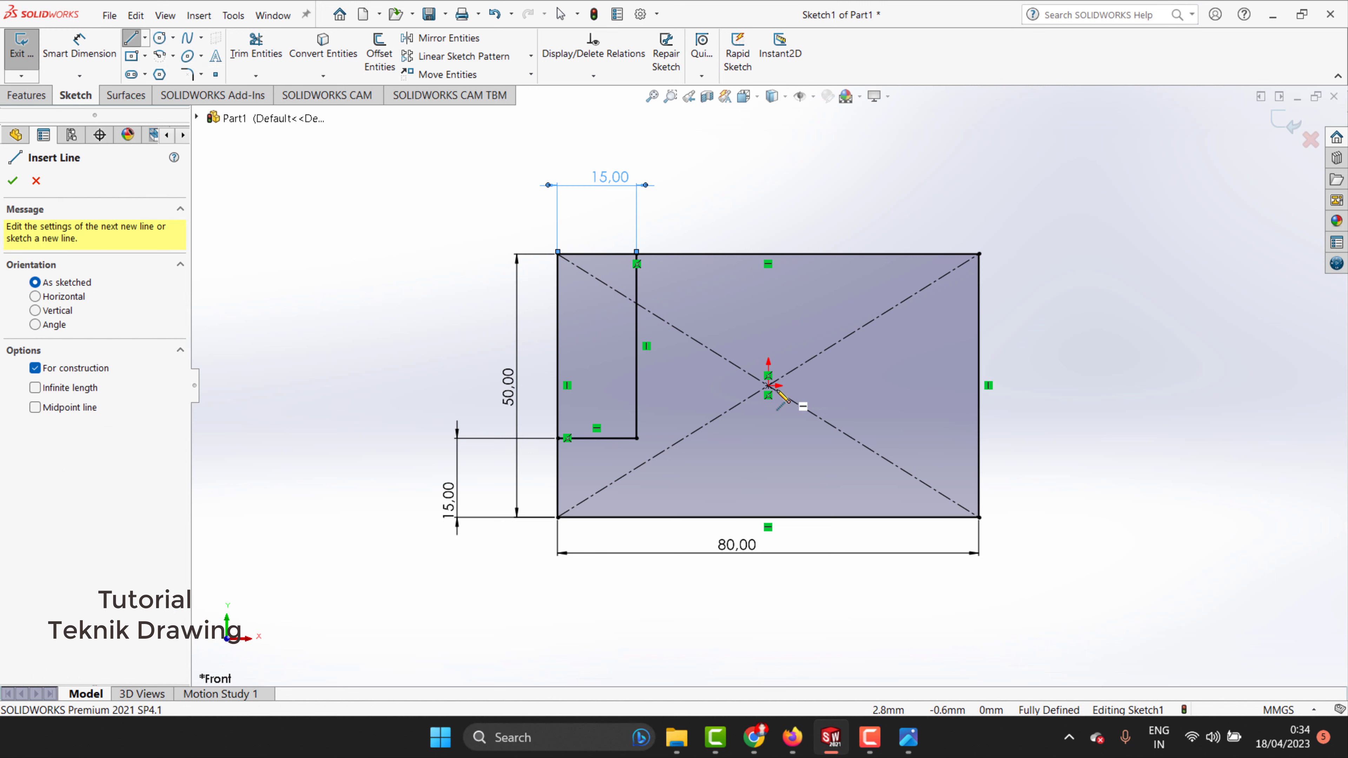
pyautogui.click(768, 387)
pyautogui.click(769, 310)
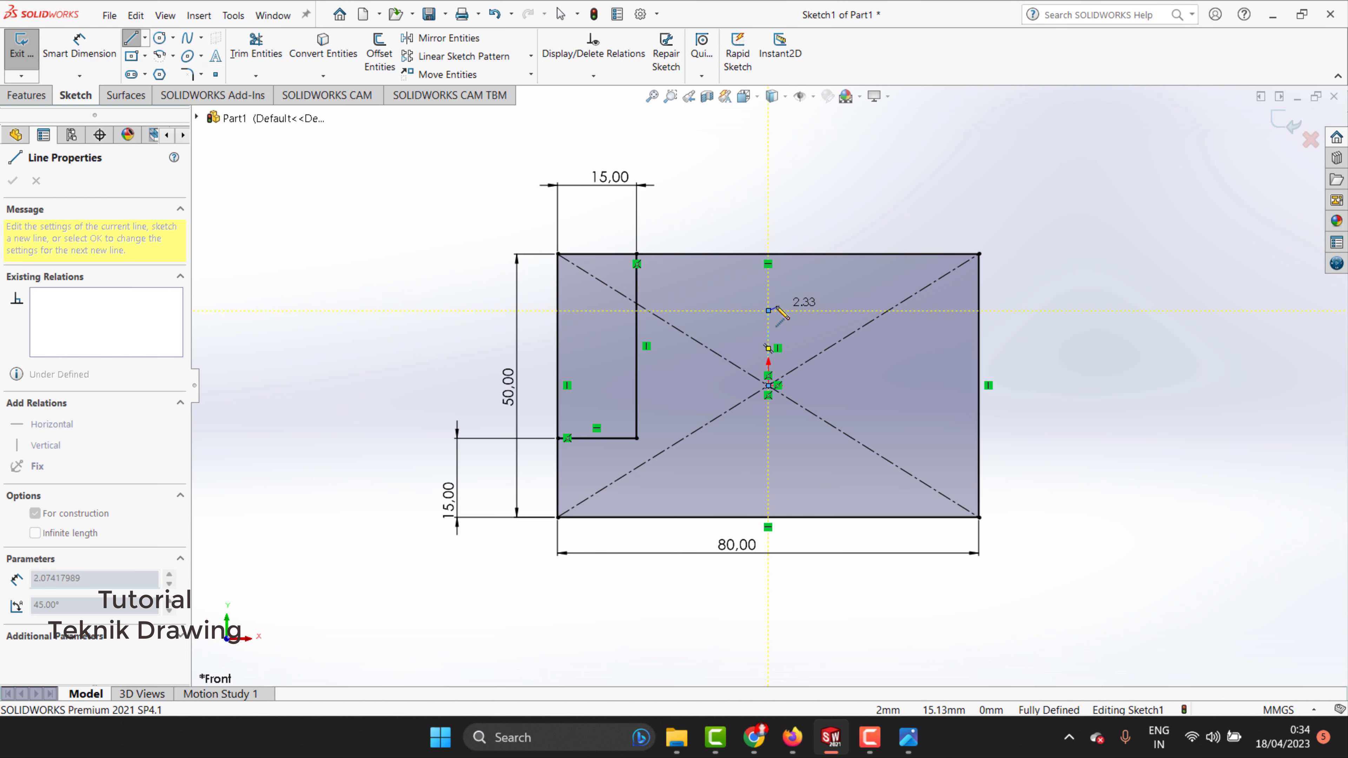
pyautogui.press('Escape')
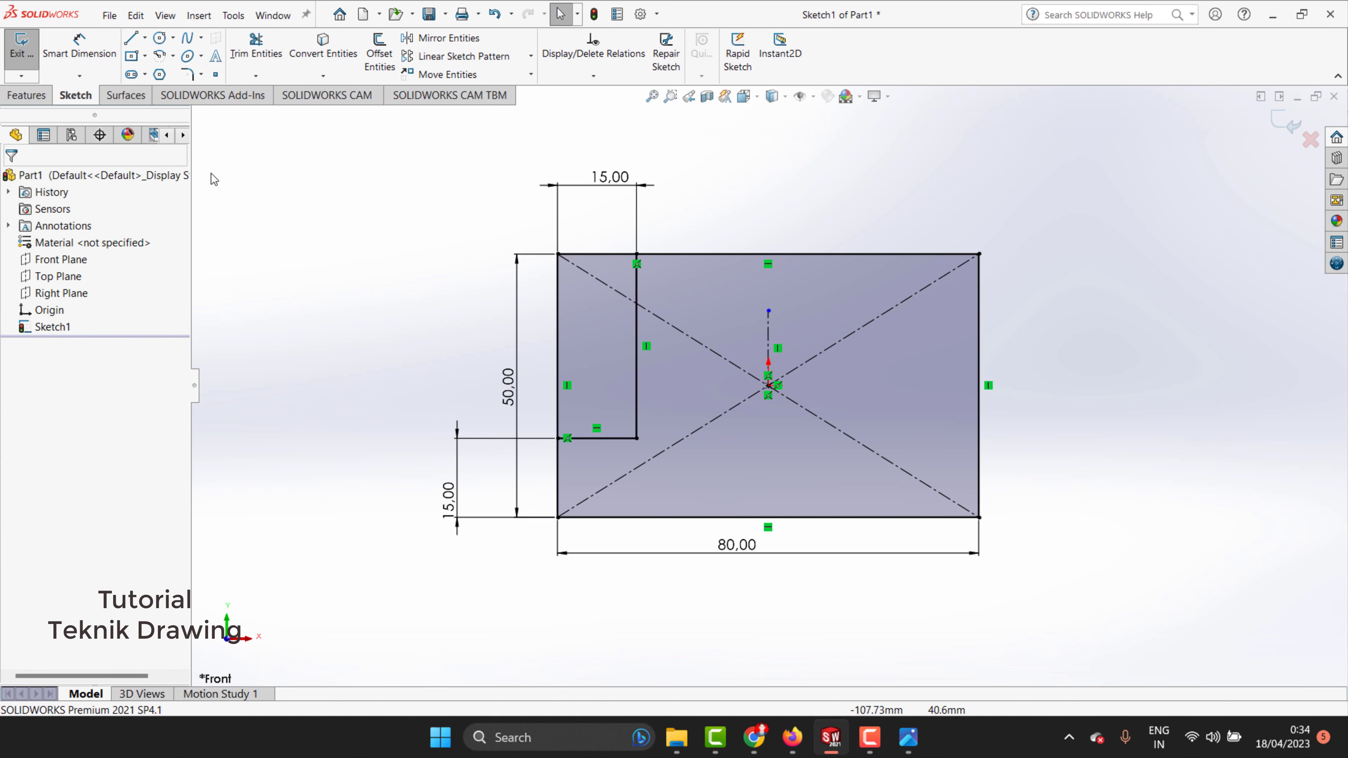
pyautogui.click(449, 37)
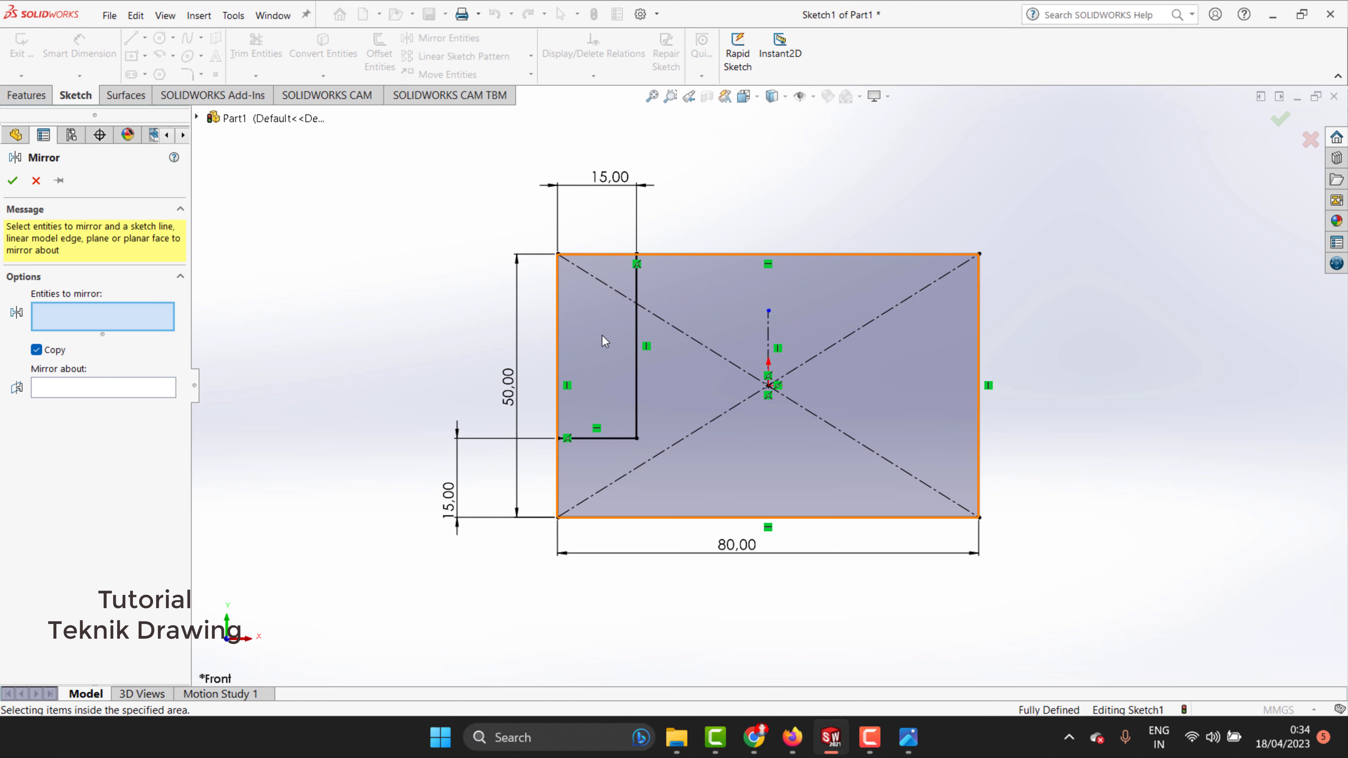
# Mirror the two L-shaped step lines about the vertical centreline.
pyautogui.click(637, 372)
pyautogui.click(611, 438)
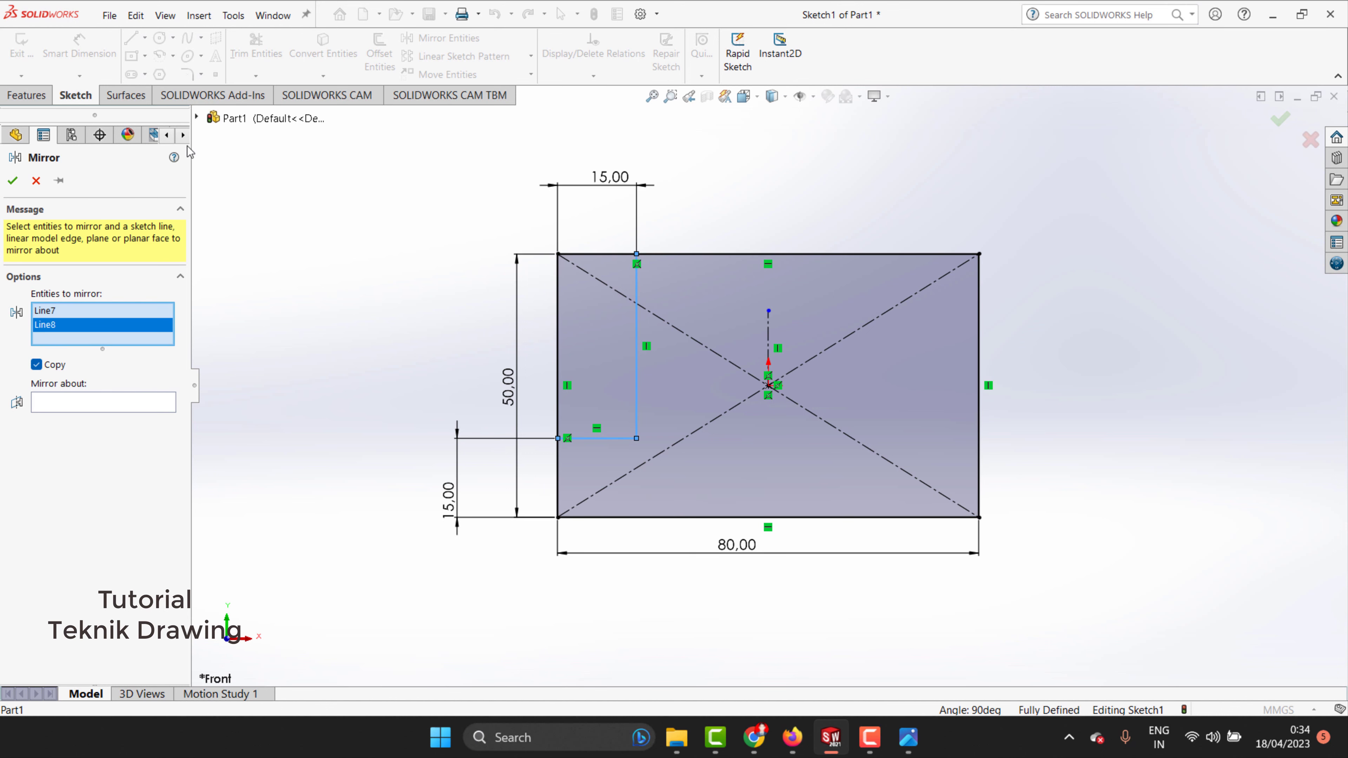
pyautogui.click(62, 406)
pyautogui.click(769, 340)
pyautogui.rightClick(1040, 439)
pyautogui.click(1060, 325)
pyautogui.hotkey('ctrl', 'z')
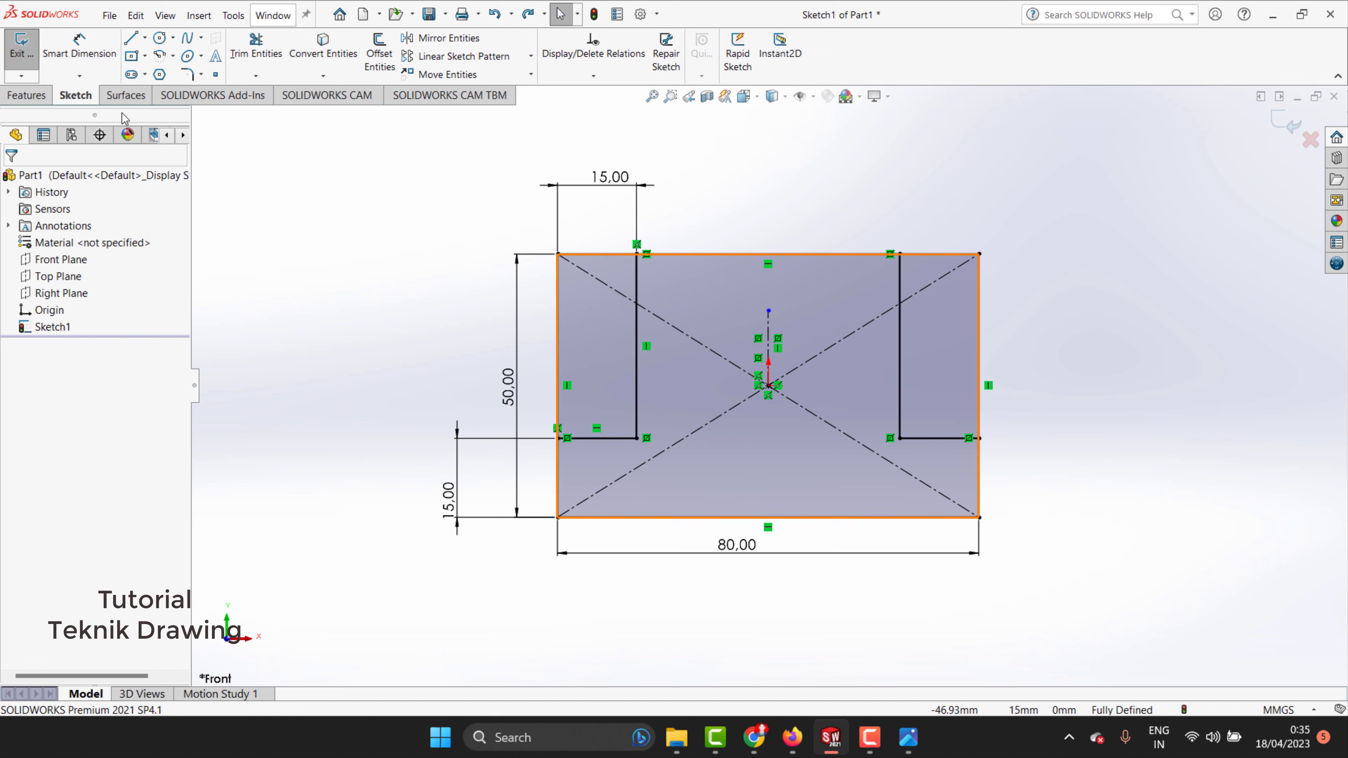
# Dimension the right step 15 mm wide and 15 mm high.
pyautogui.click(79, 48)
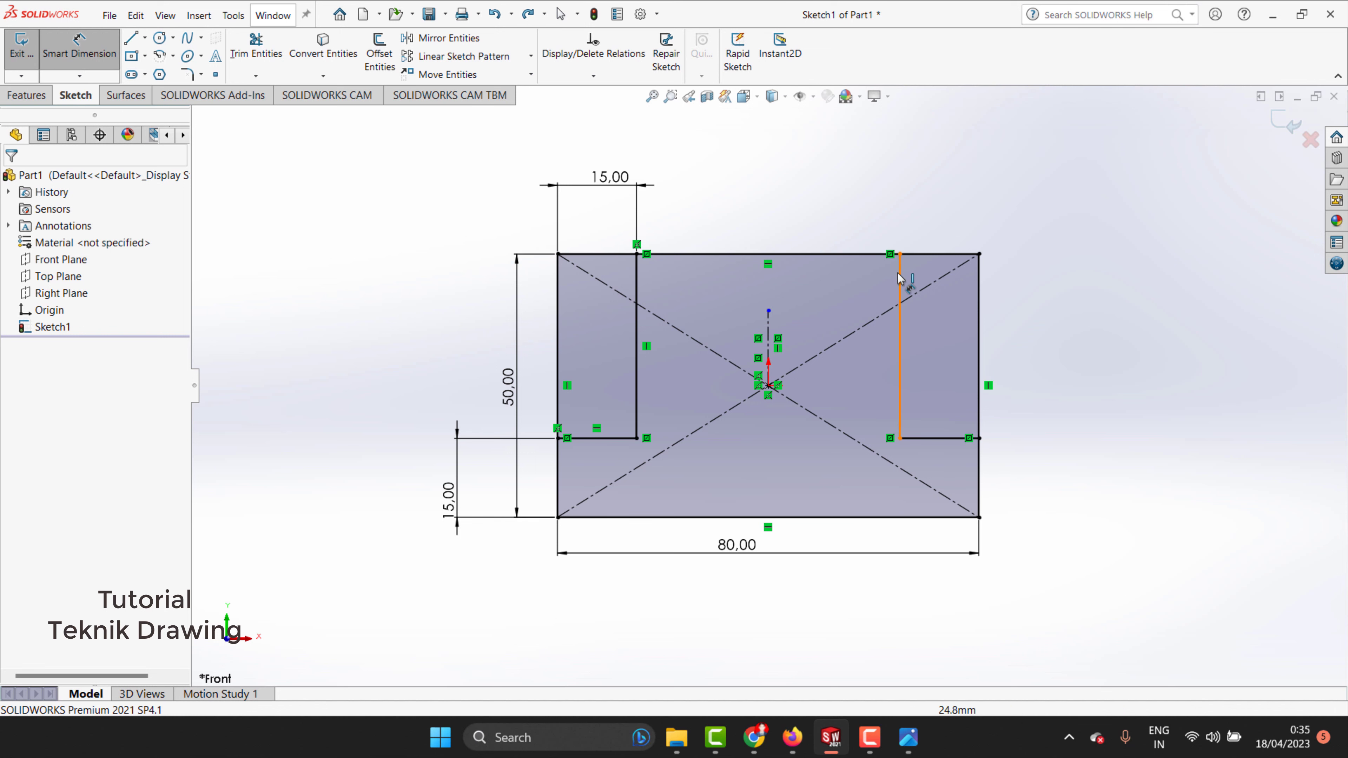
pyautogui.click(923, 267)
pyautogui.click(980, 308)
pyautogui.click(943, 207)
pyautogui.click(993, 416)
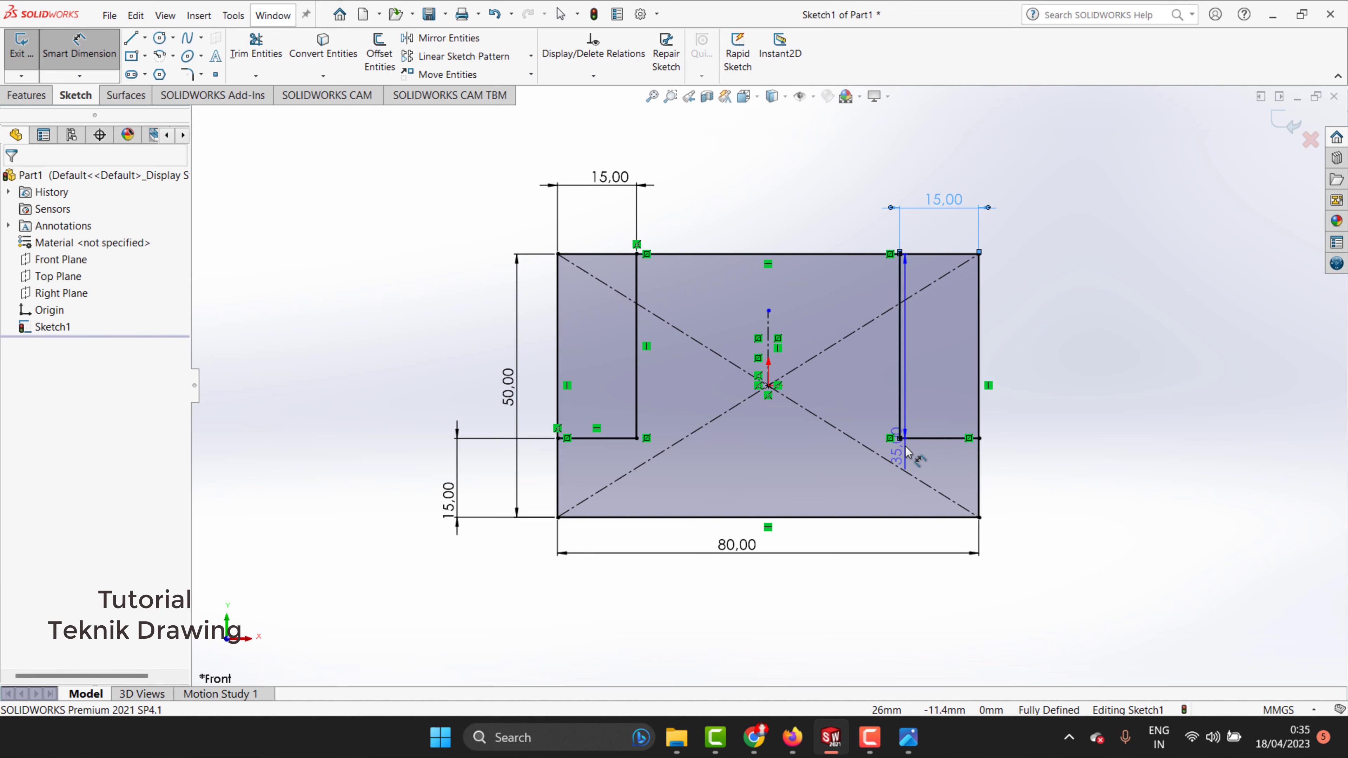
pyautogui.click(931, 438)
pyautogui.click(934, 517)
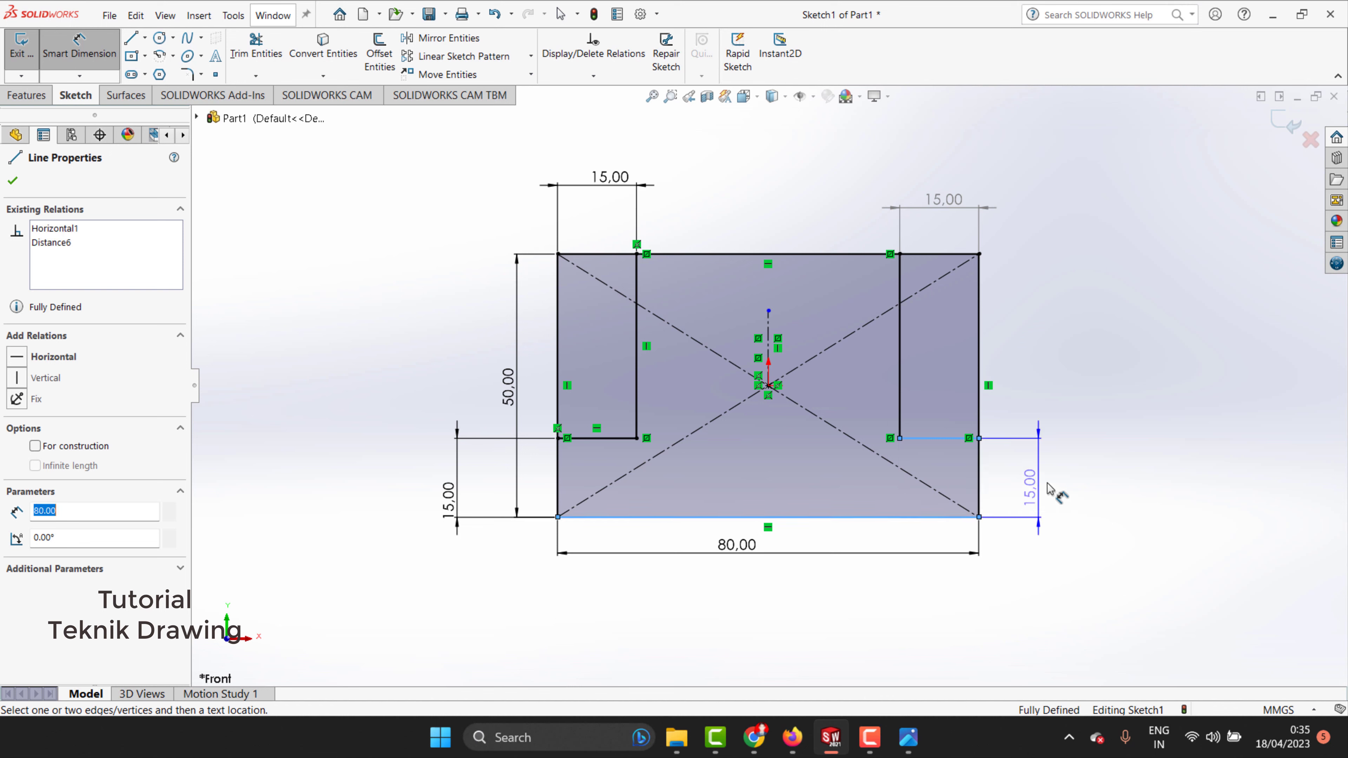
pyautogui.click(1050, 489)
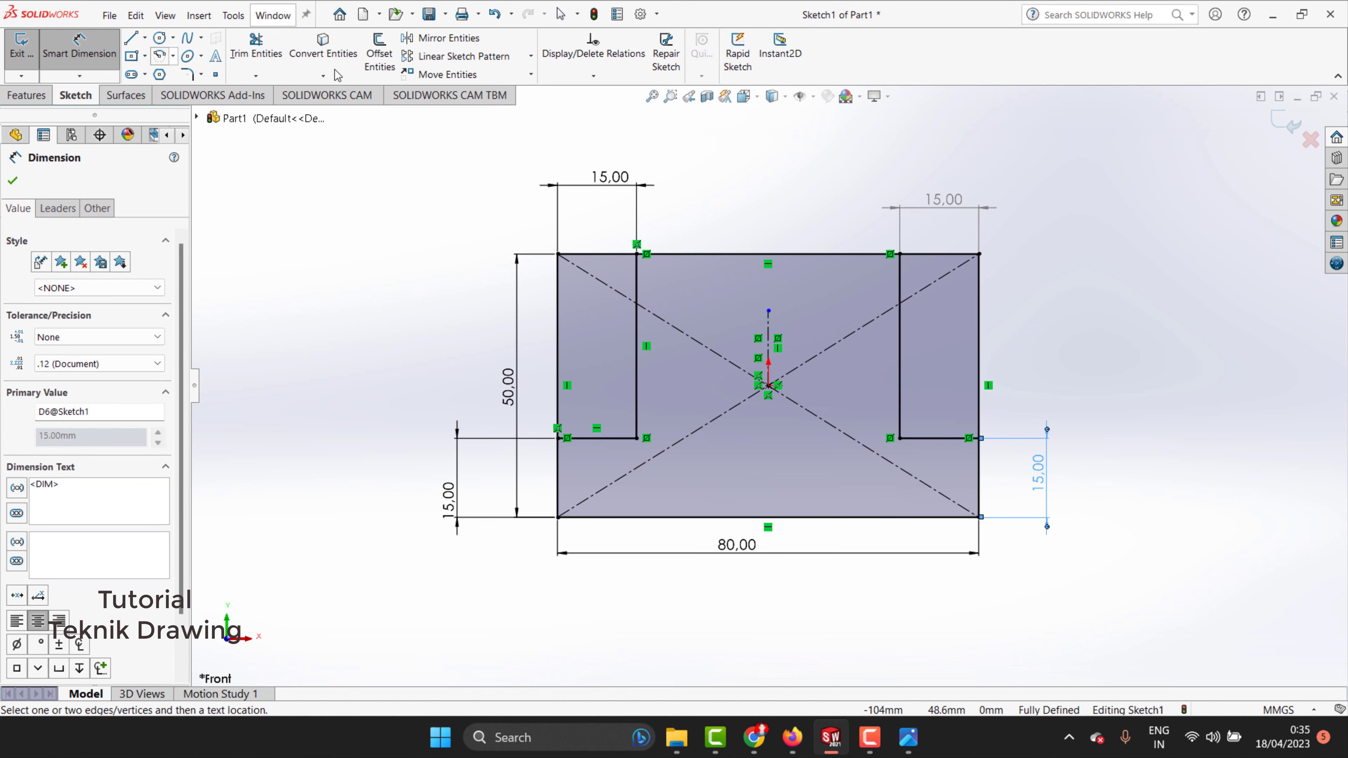
pyautogui.click(256, 47)
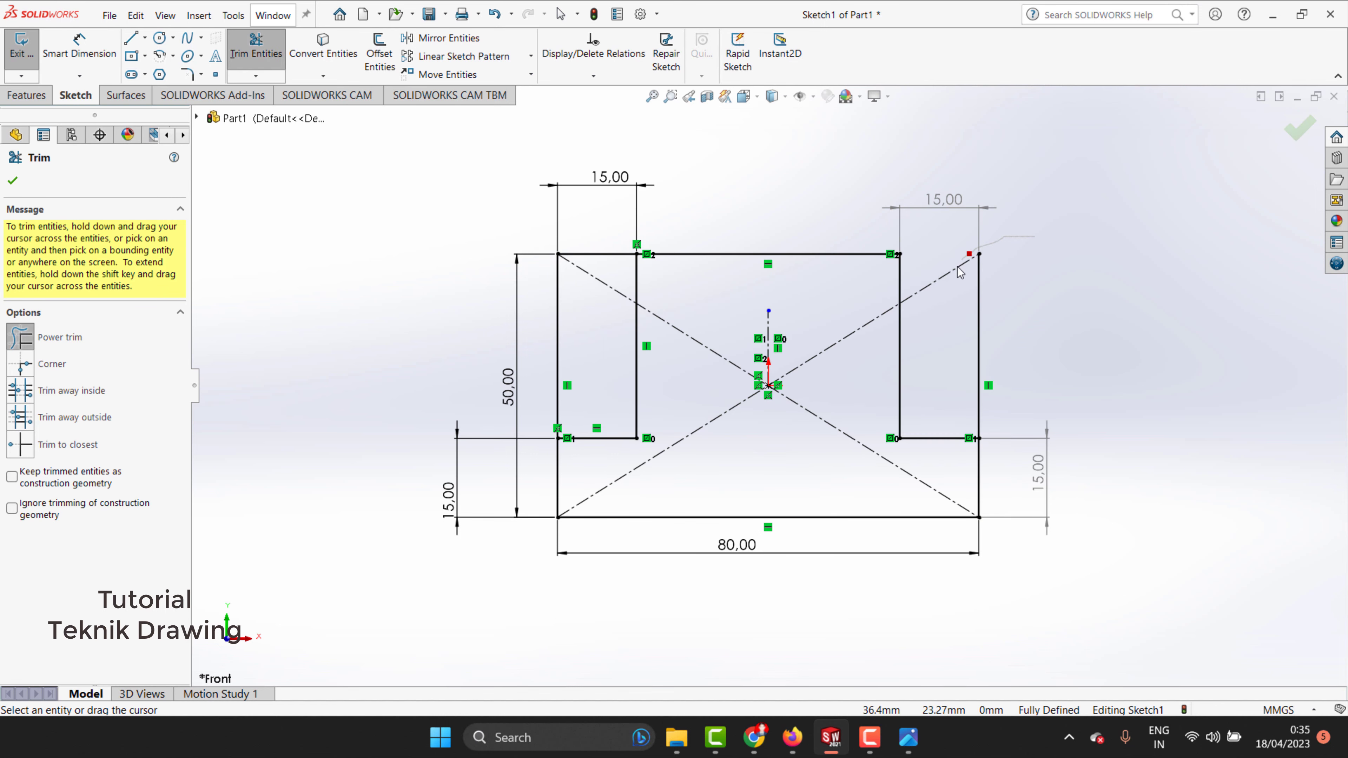
# Trim away the corner lines of both steps, checking the reference drawing.
pyautogui.moveTo(960, 272); pyautogui.dragTo(988, 318)
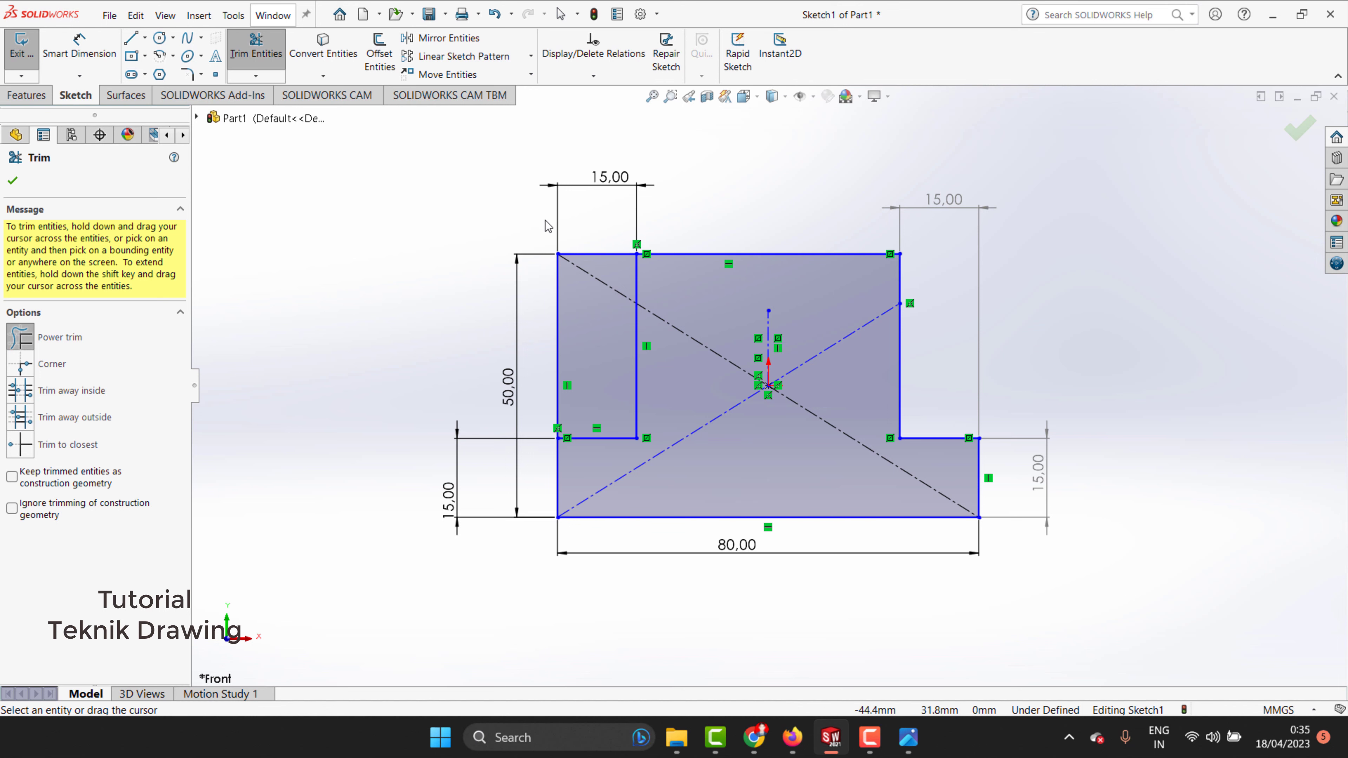
pyautogui.moveTo(549, 226); pyautogui.dragTo(540, 324)
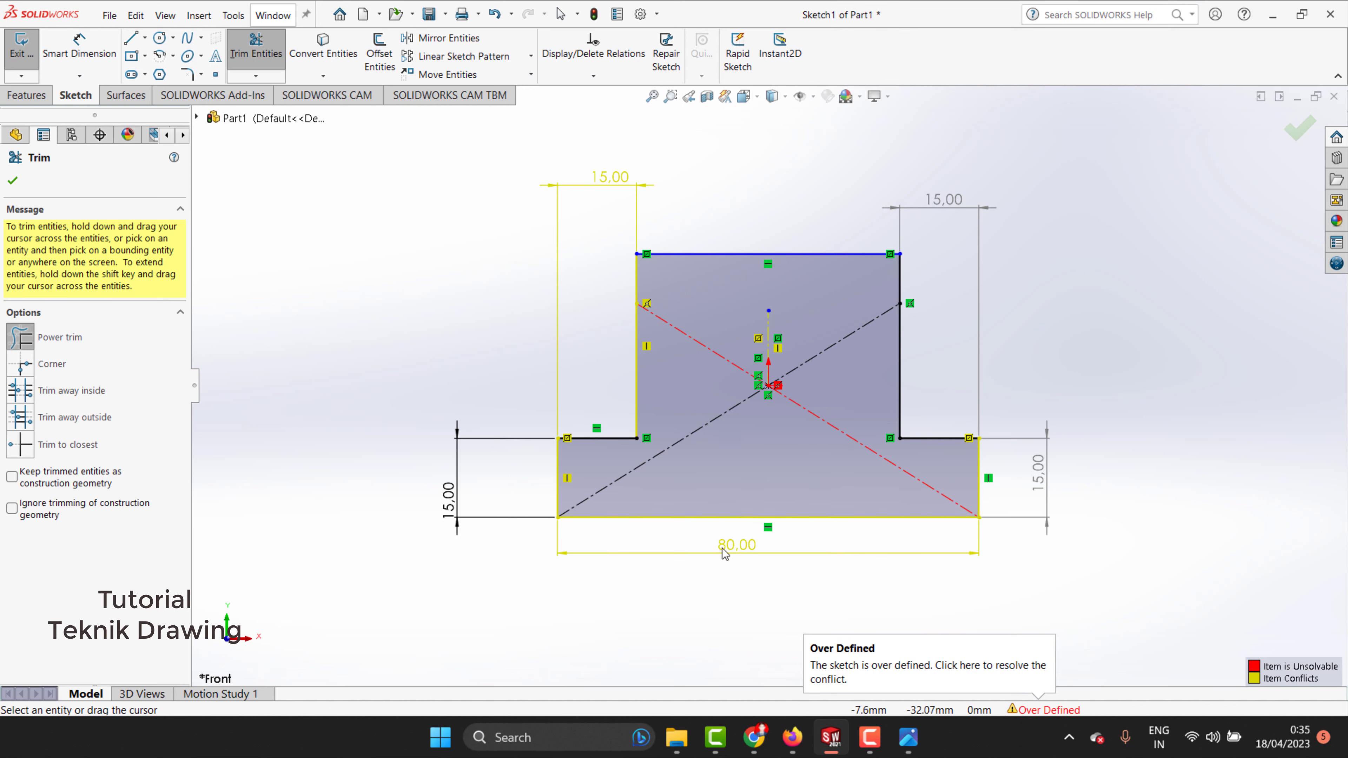
pyautogui.click(908, 743)
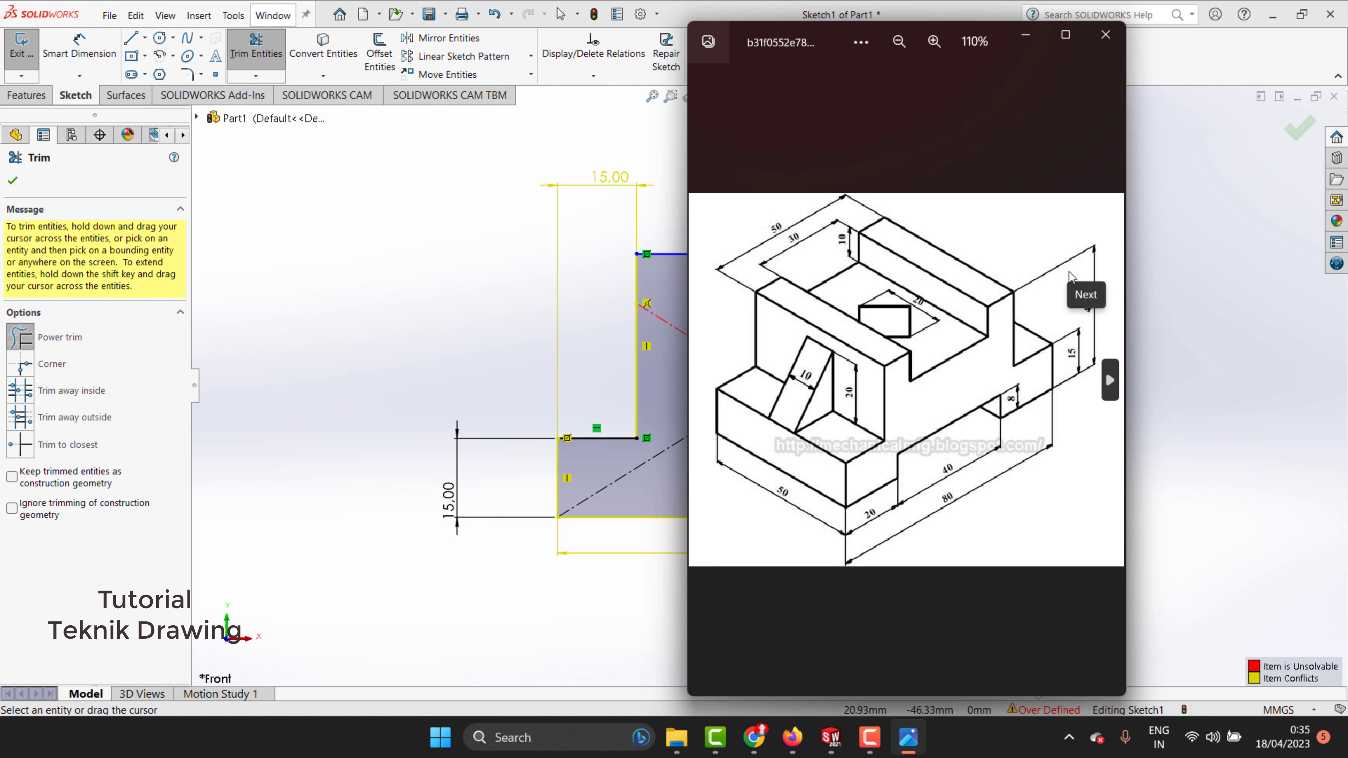
pyautogui.click(1032, 35)
pyautogui.click(865, 72)
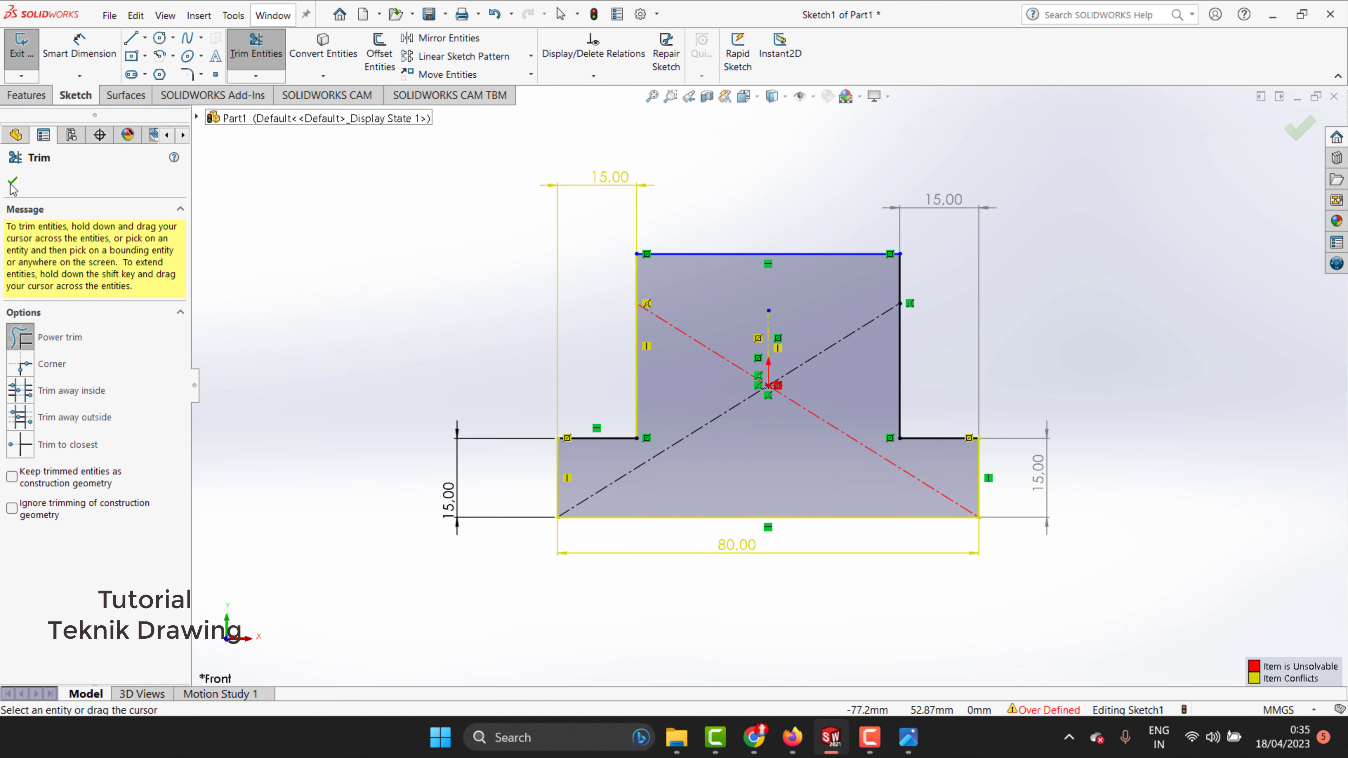
pyautogui.click(13, 184)
# Dimension the profile's overall height between top and bottom edges to 40 mm.
pyautogui.click(79, 49)
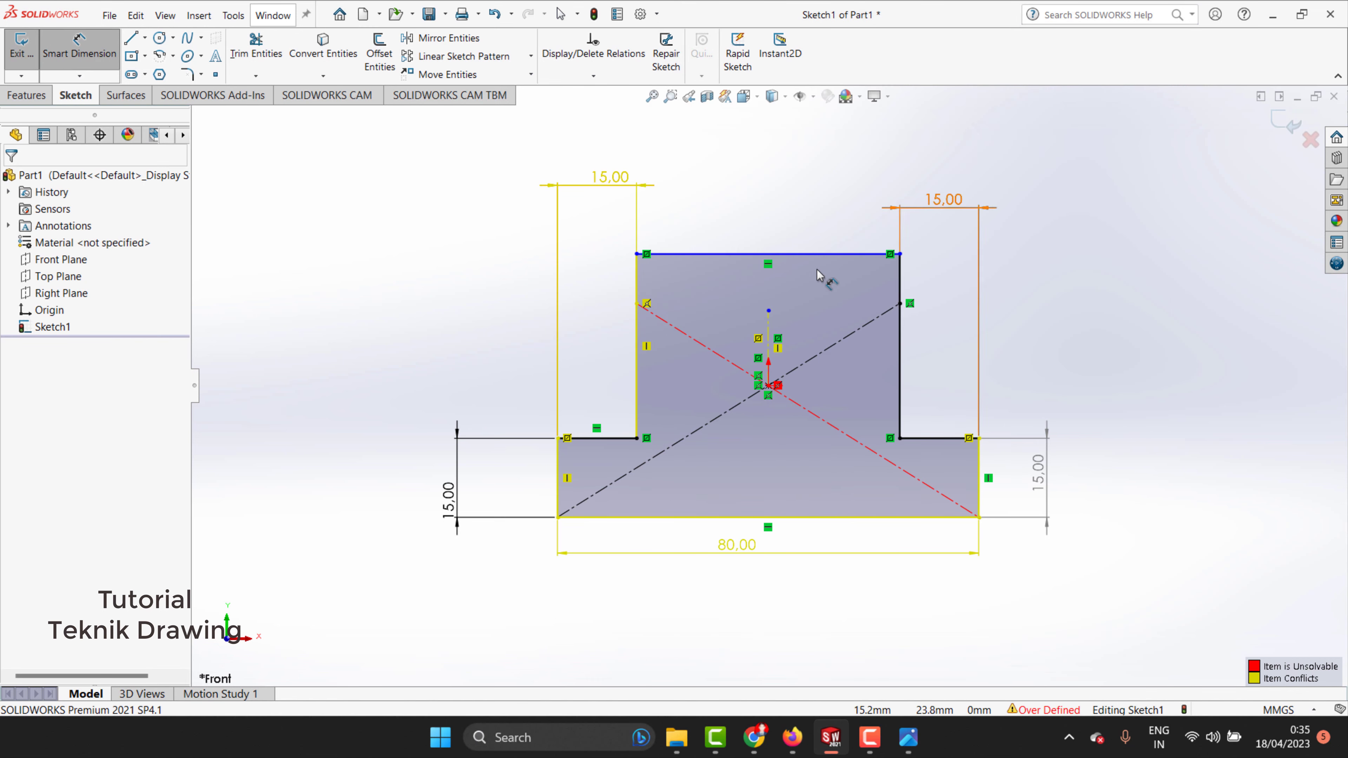
pyautogui.click(841, 255)
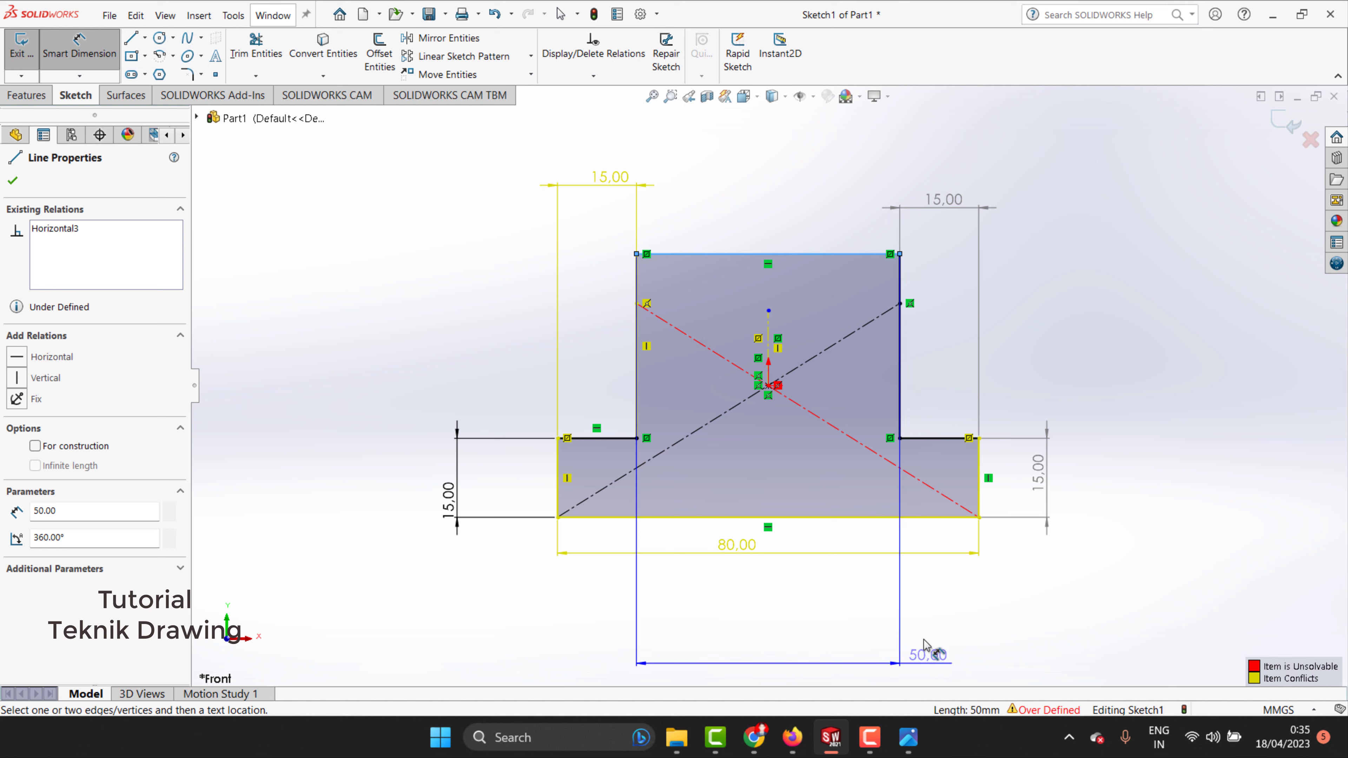
pyautogui.click(912, 521)
pyautogui.click(1153, 417)
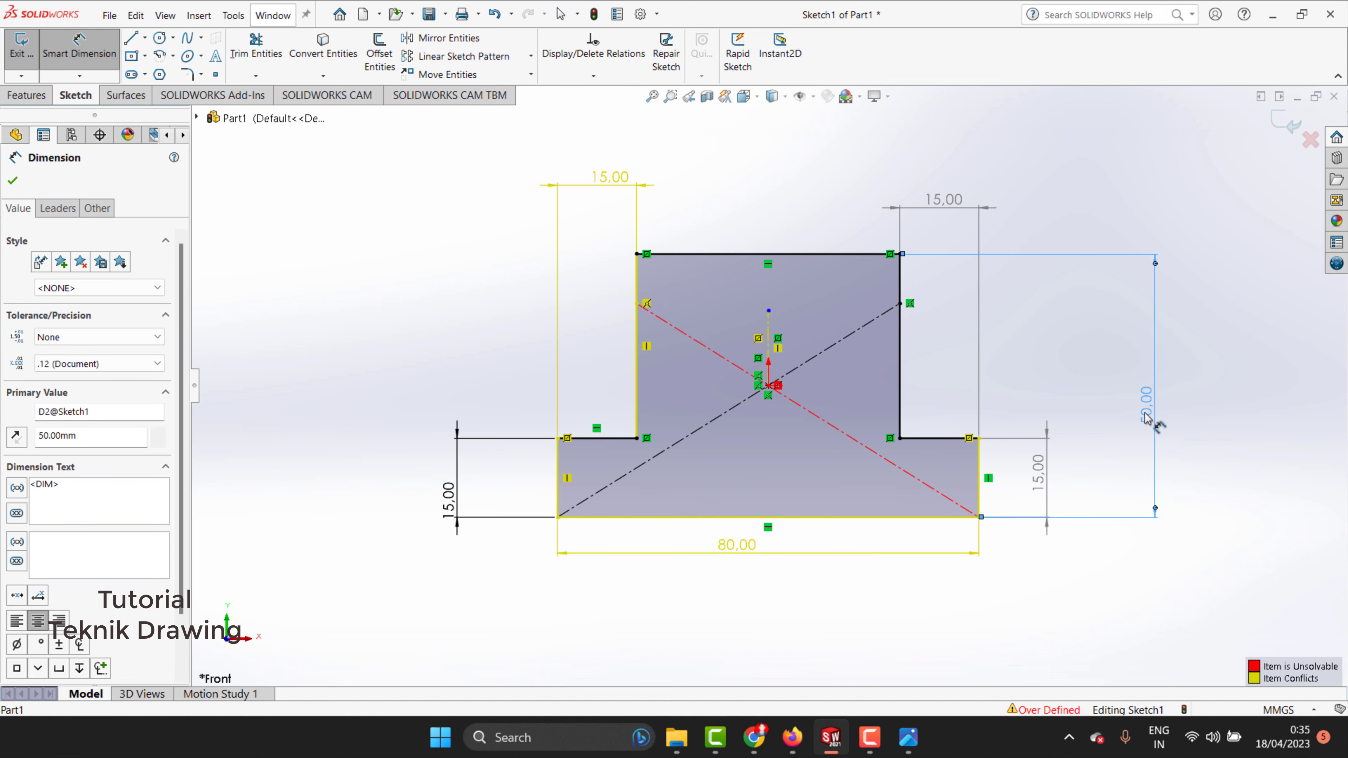
pyautogui.click(1113, 434)
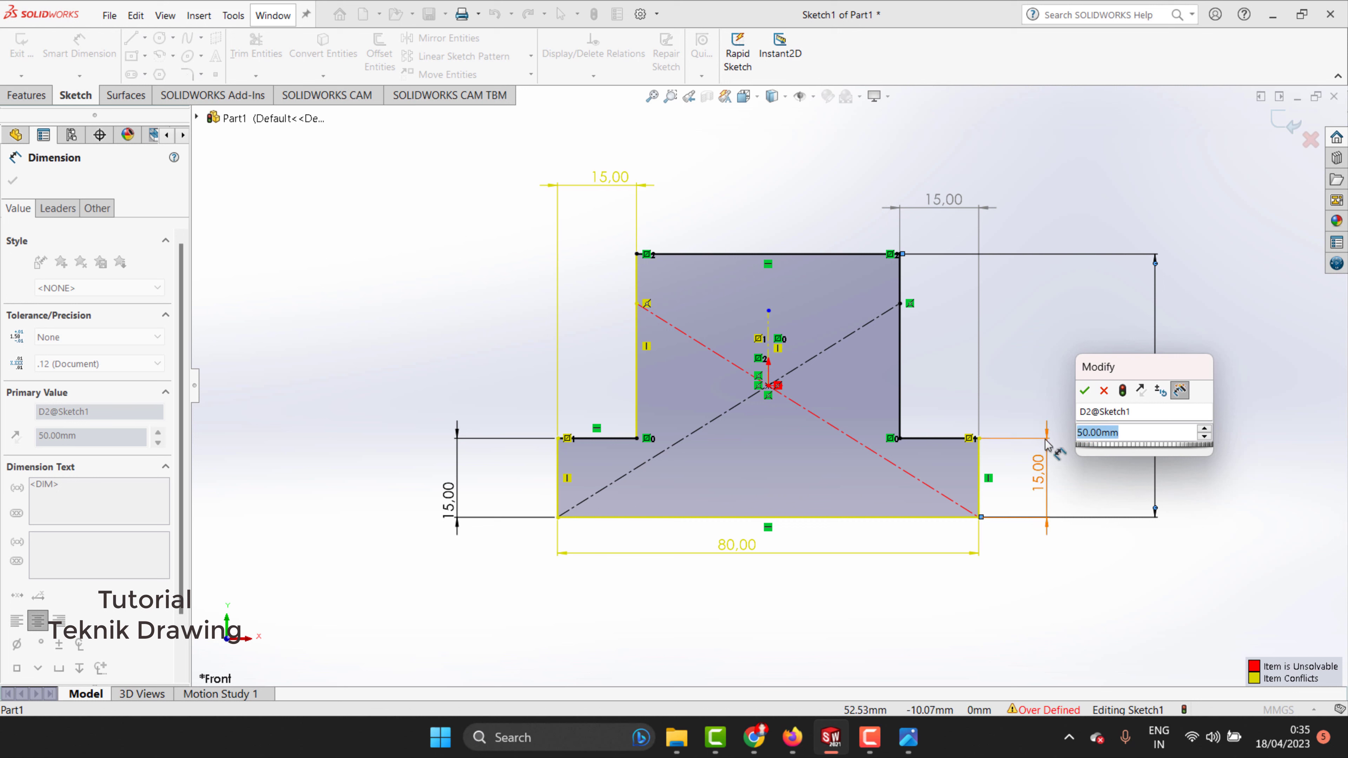
pyautogui.write('50')
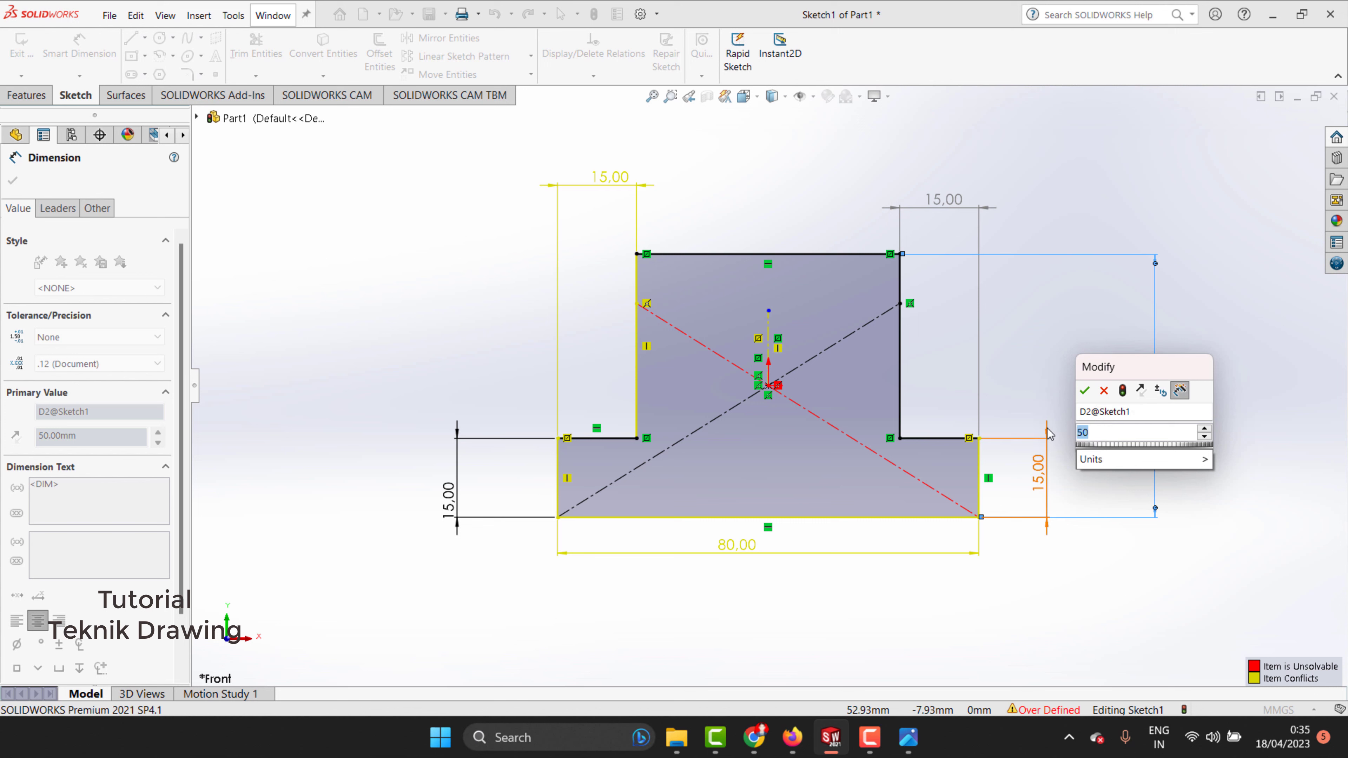
pyautogui.press('BackSpace')
pyautogui.press('BackSpace')
pyautogui.write('20')
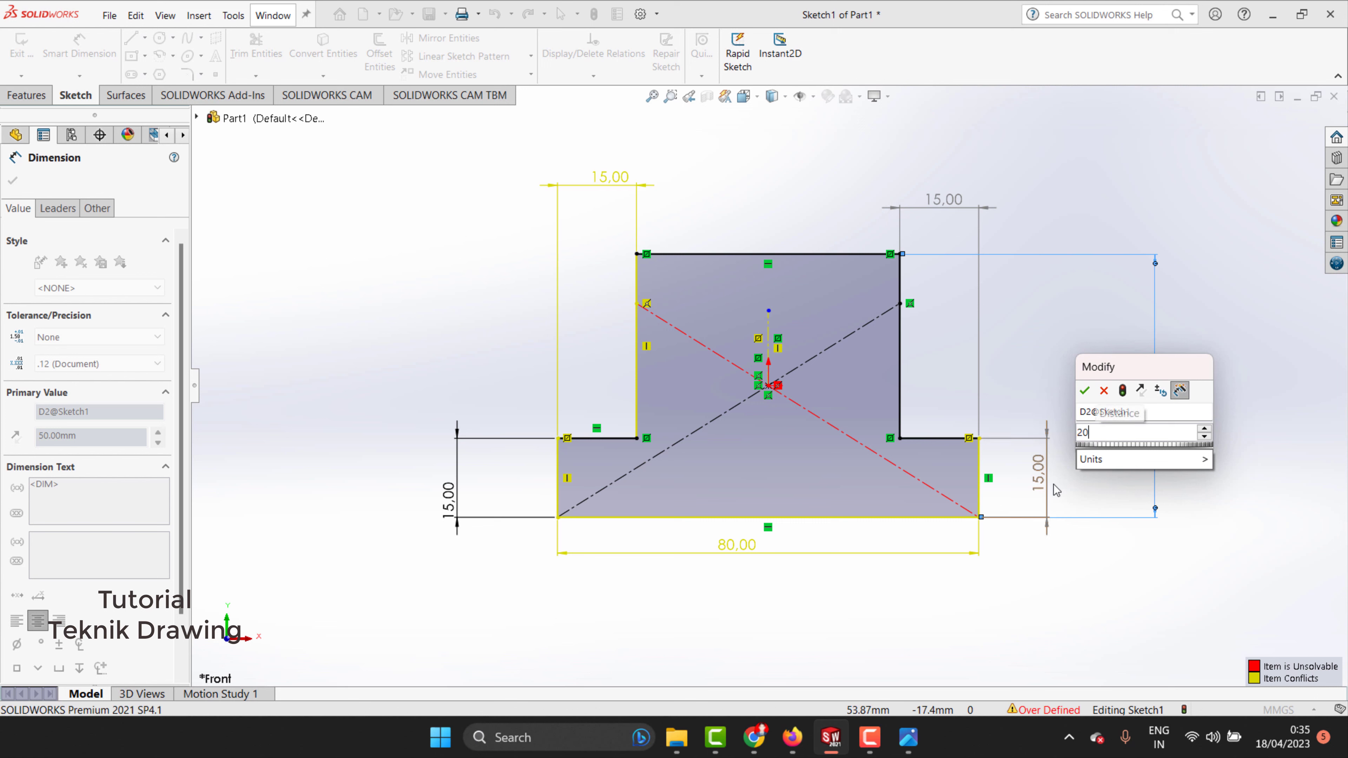
pyautogui.click(1086, 391)
# Dimension the top rectangle's left side 15 mm from the centreline.
pyautogui.click(769, 383)
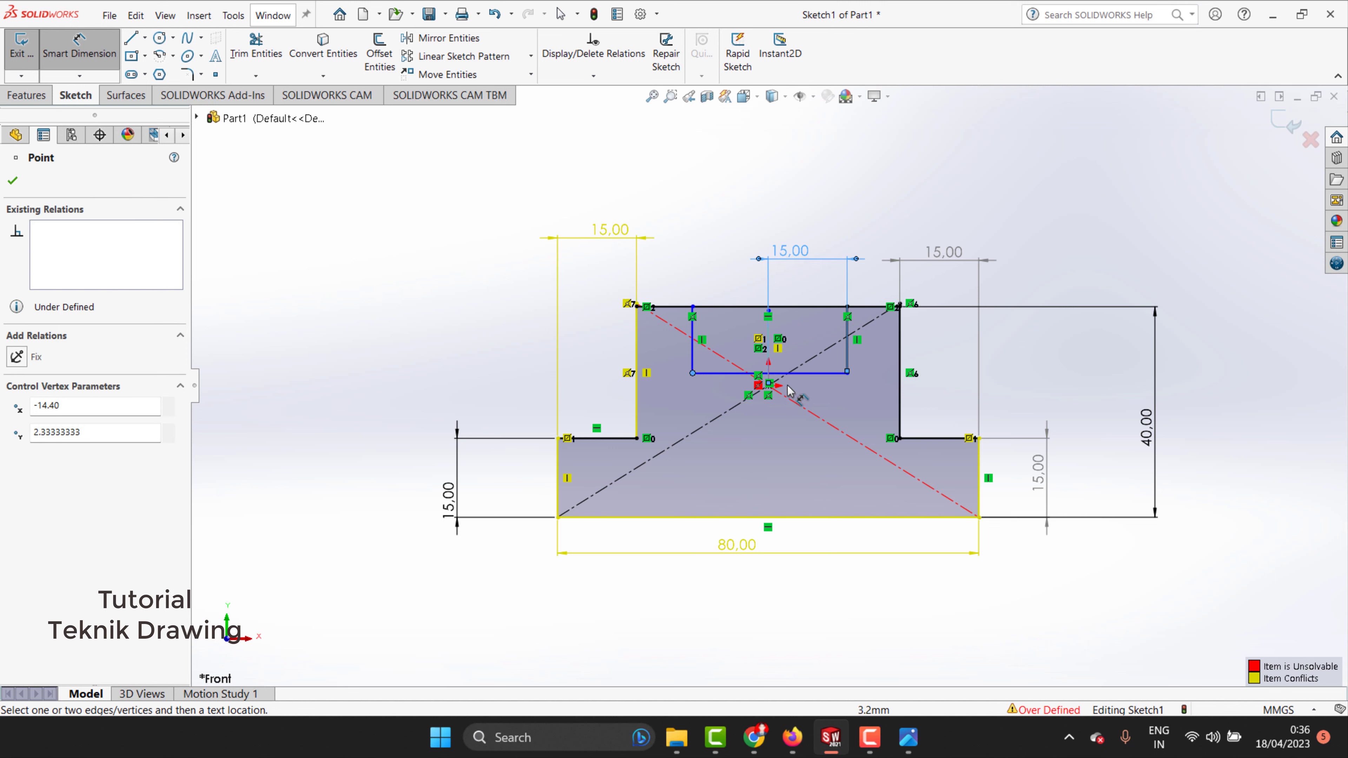
pyautogui.click(769, 385)
pyautogui.click(693, 345)
pyautogui.click(666, 234)
pyautogui.write('15')
pyautogui.press('Return')
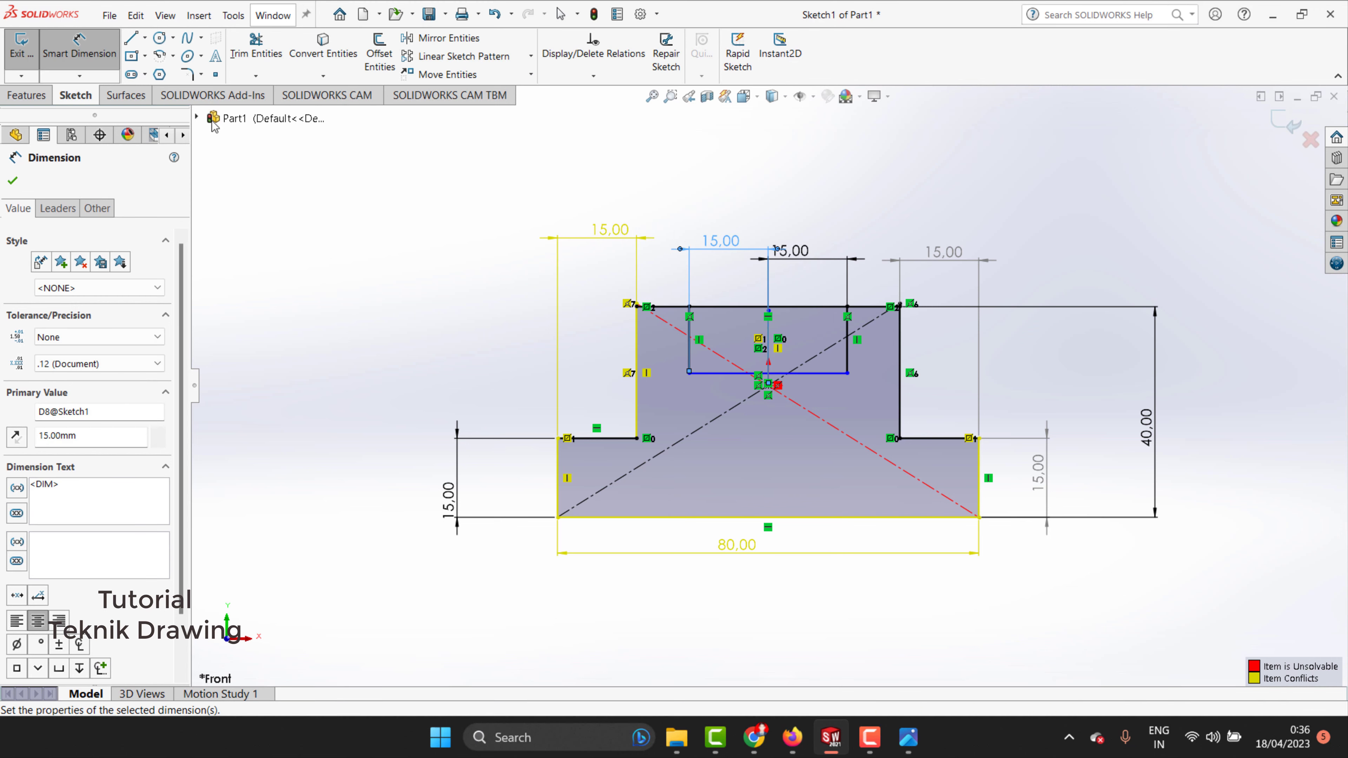
# Trim the top edge between the rectangle's sides to open the notch.
pyautogui.click(256, 48)
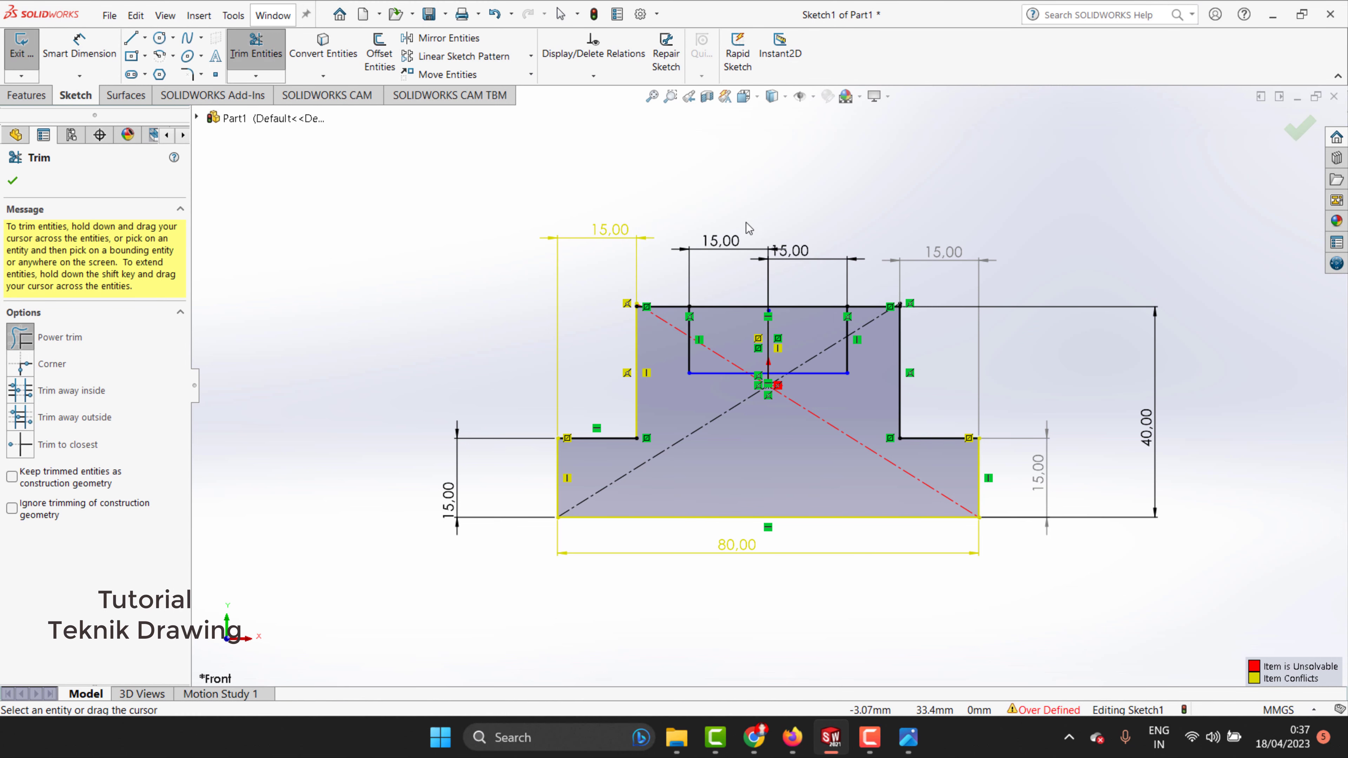
pyautogui.moveTo(746, 222)
pyautogui.mouseDown()
pyautogui.moveTo(812, 293)
pyautogui.moveTo(821, 282)
pyautogui.mouseUp()
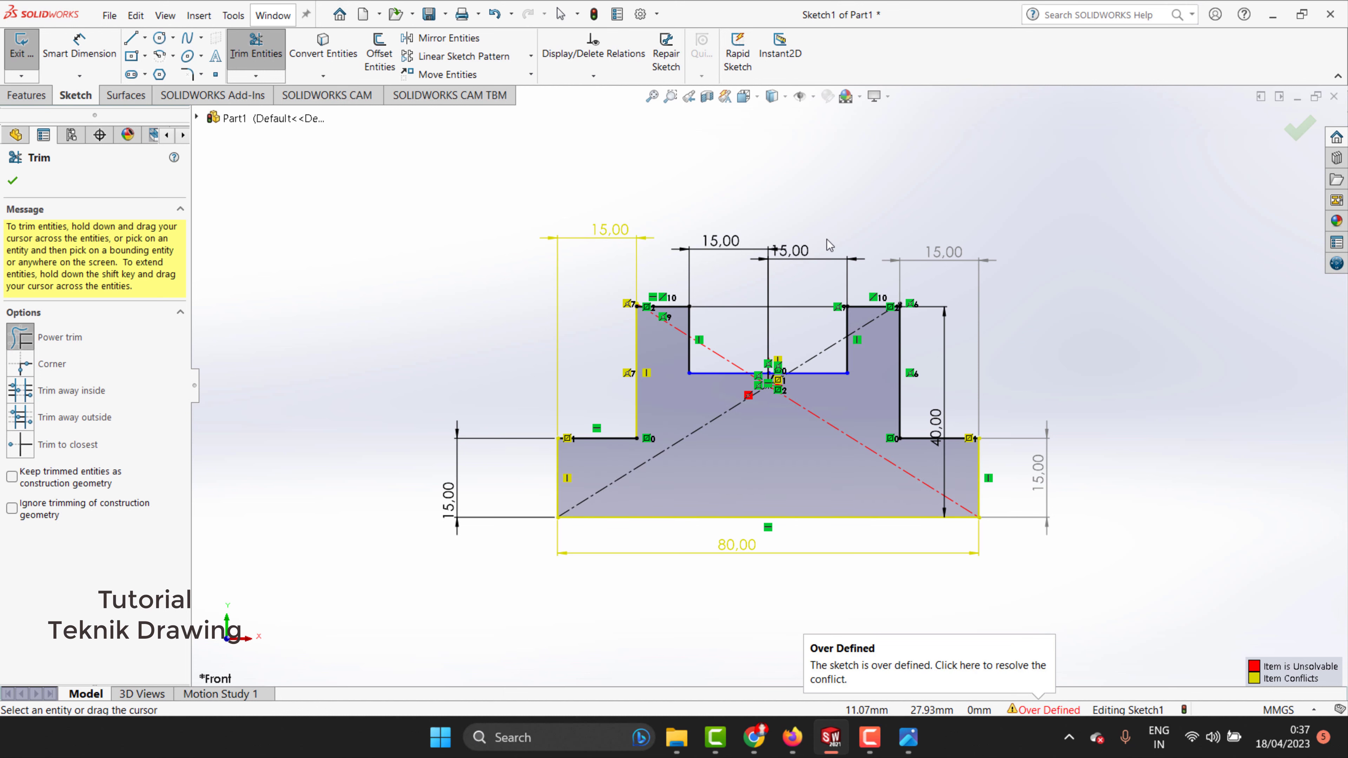
pyautogui.click(1299, 129)
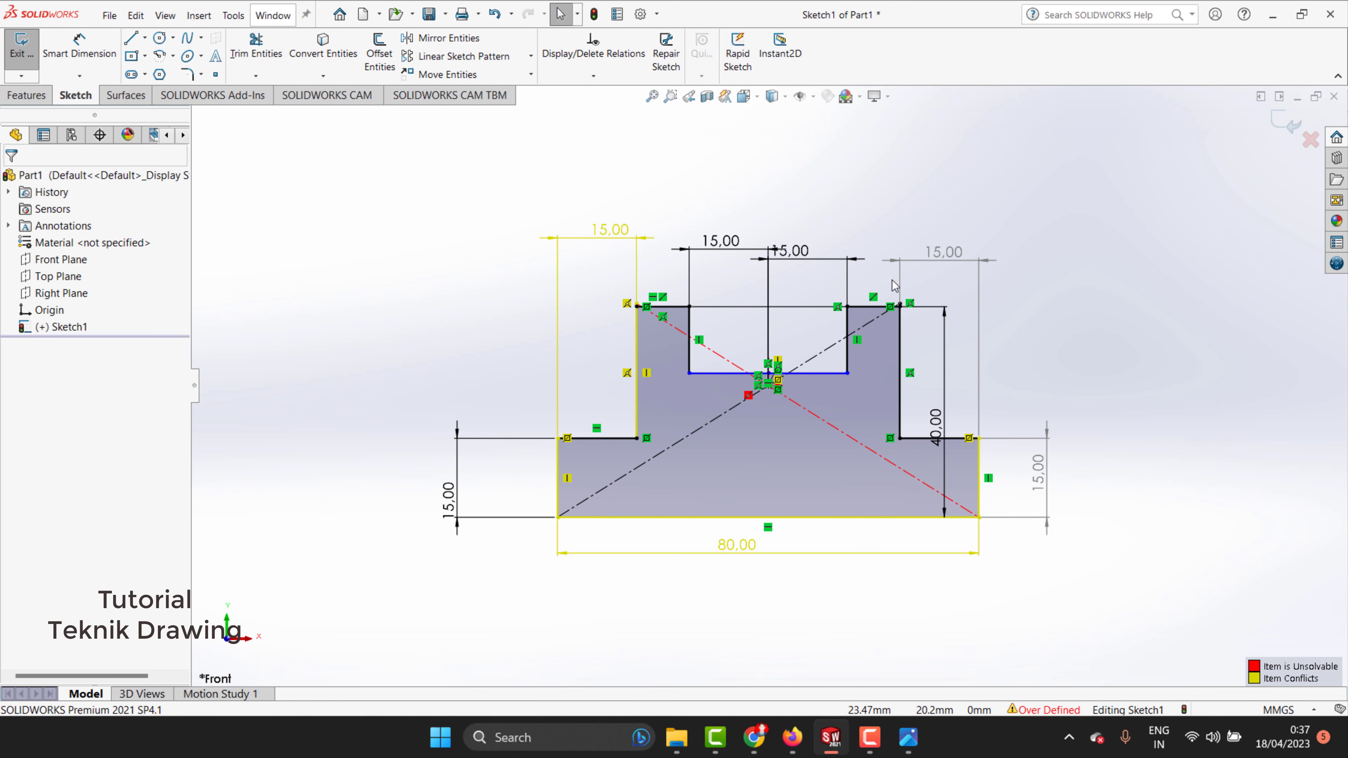
pyautogui.click(48, 95)
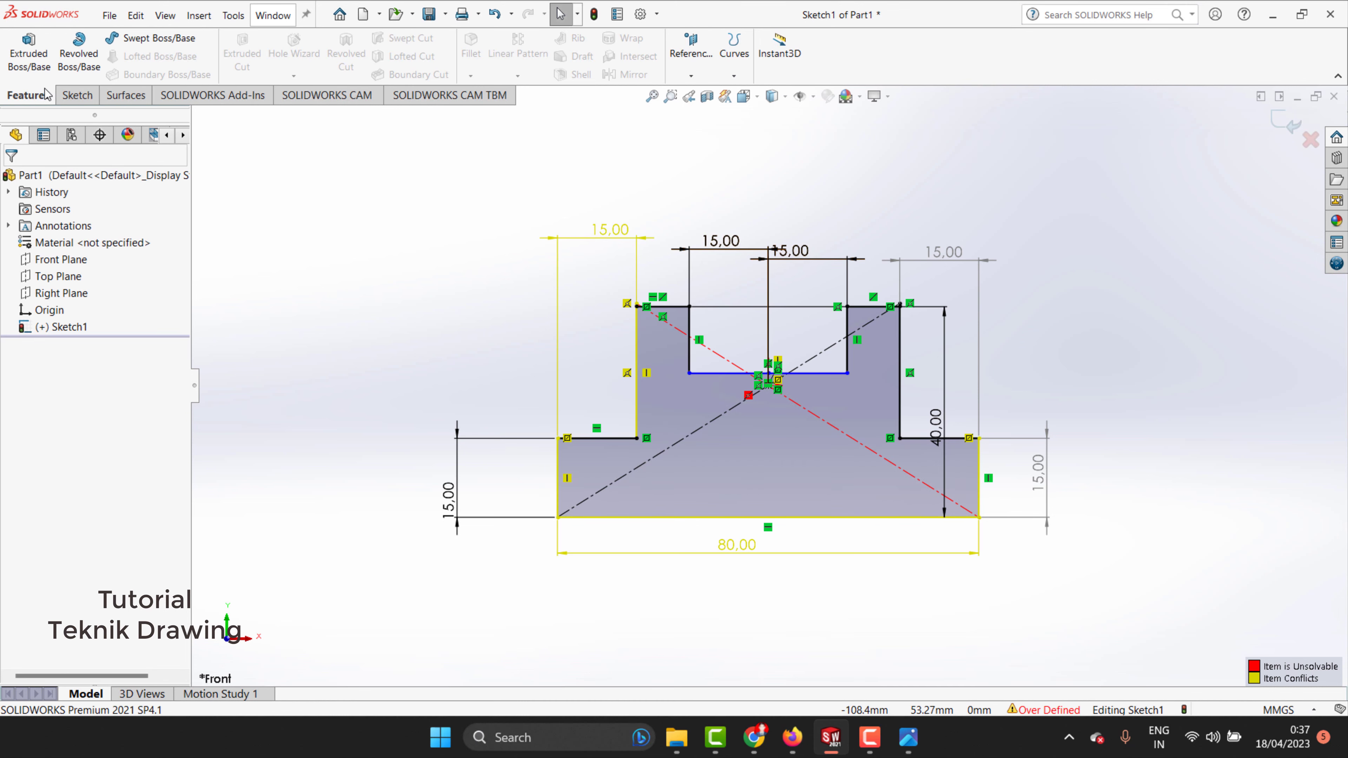
# Start an Extruded Boss/Base on the profile and compare against the reference drawing.
pyautogui.click(29, 53)
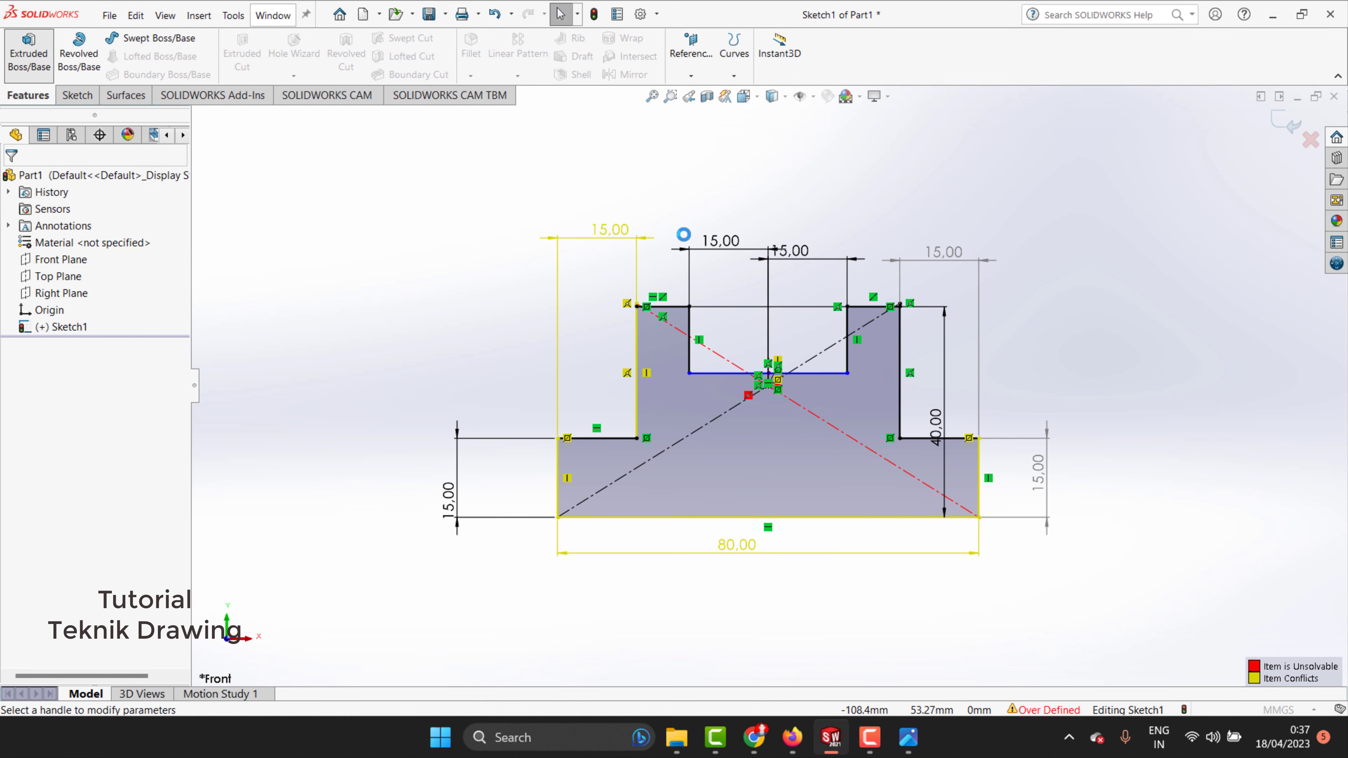
pyautogui.click(908, 737)
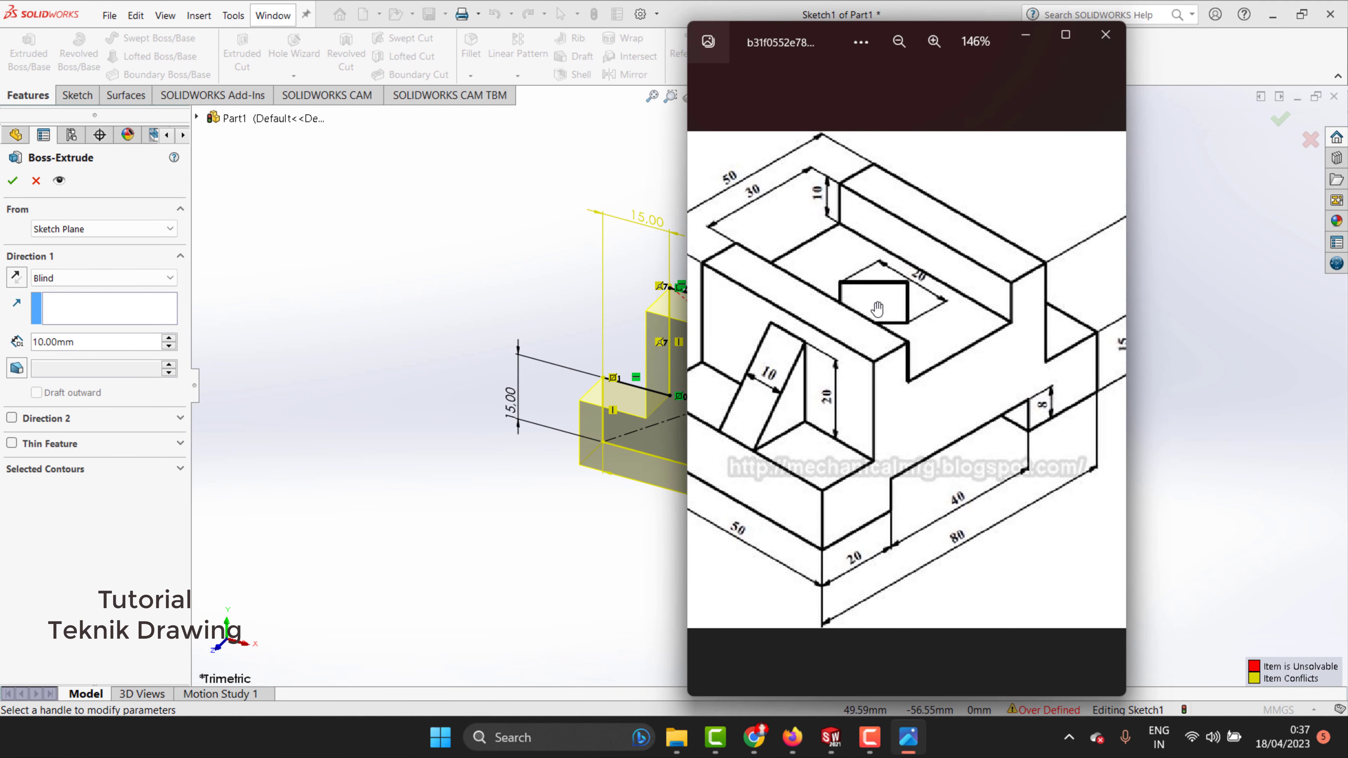
pyautogui.scroll(1, 880, 345)
pyautogui.scroll(-1, 772, 552)
pyautogui.scroll(2, 780, 549)
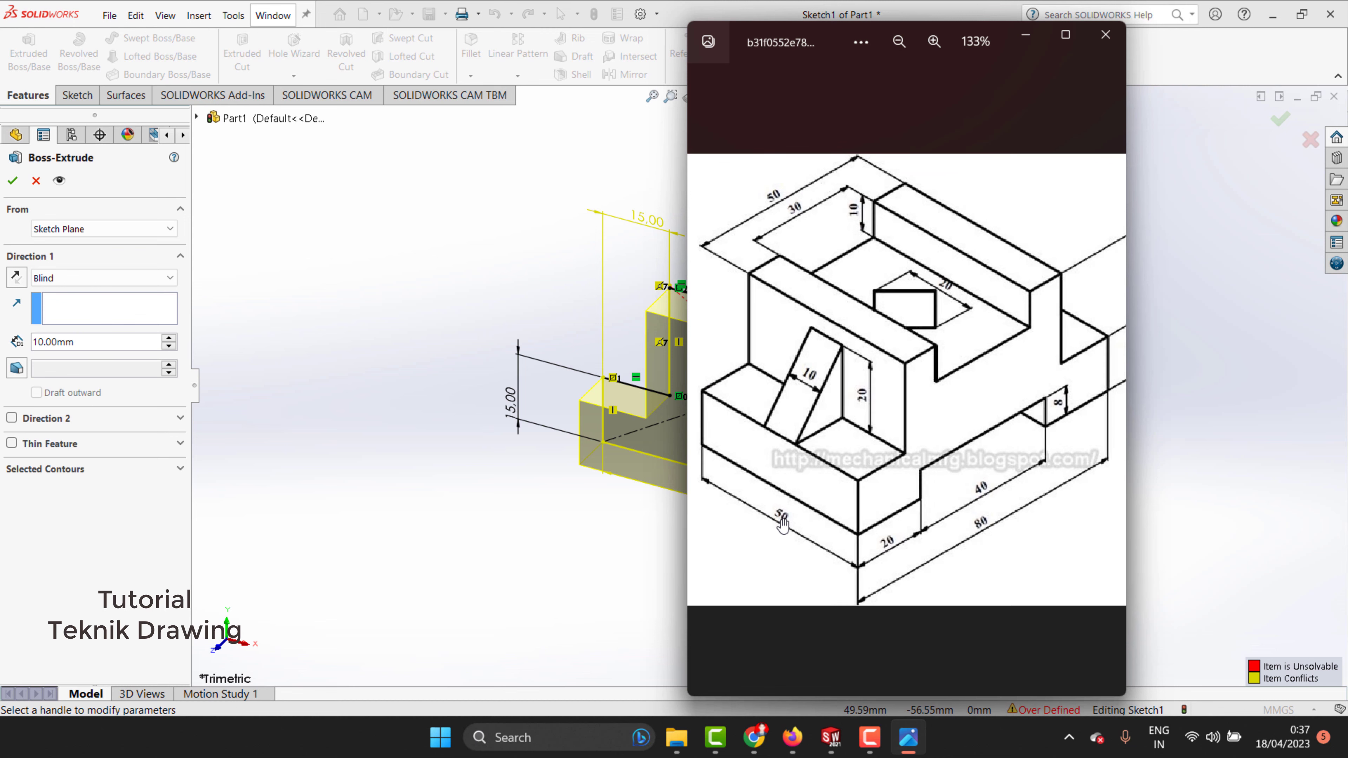
pyautogui.scroll(1, 788, 549)
pyautogui.scroll(-1, 787, 549)
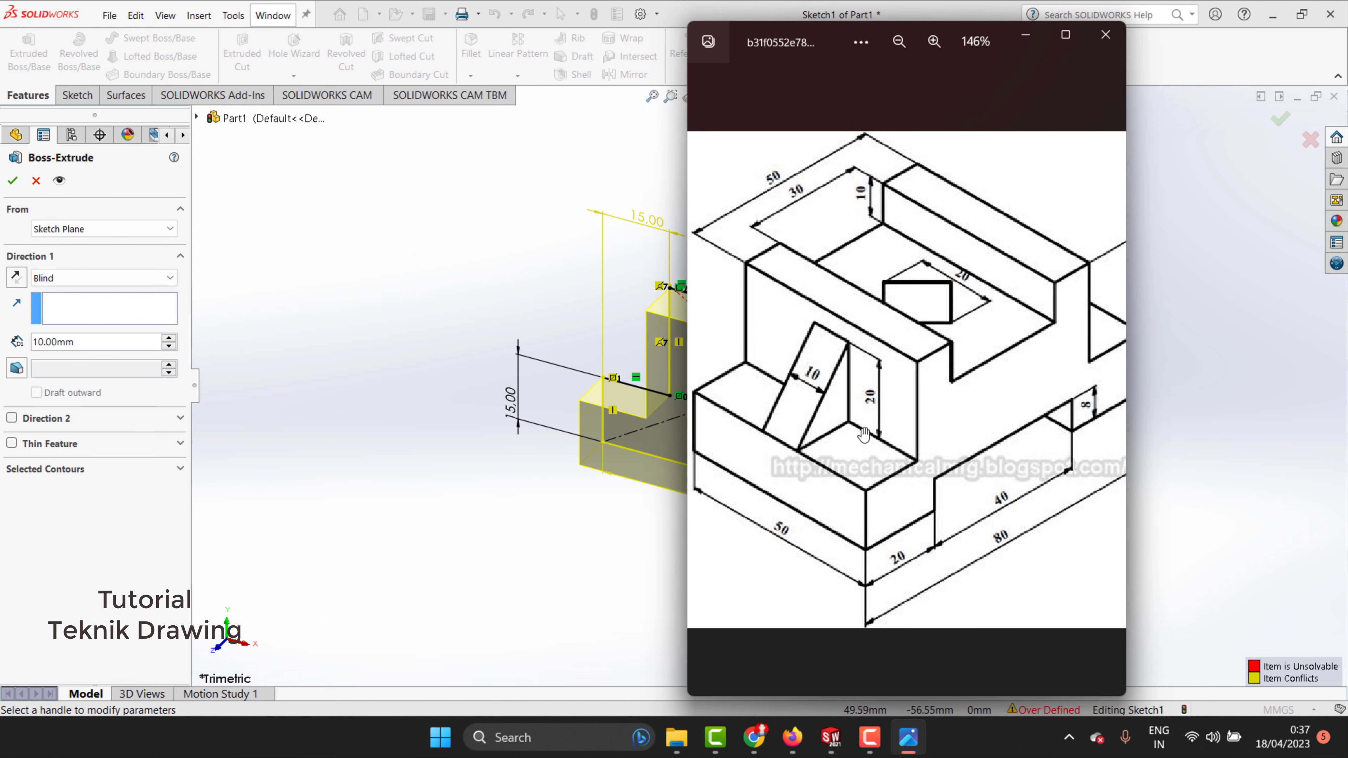
pyautogui.scroll(-1, 965, 105)
pyautogui.click(1025, 34)
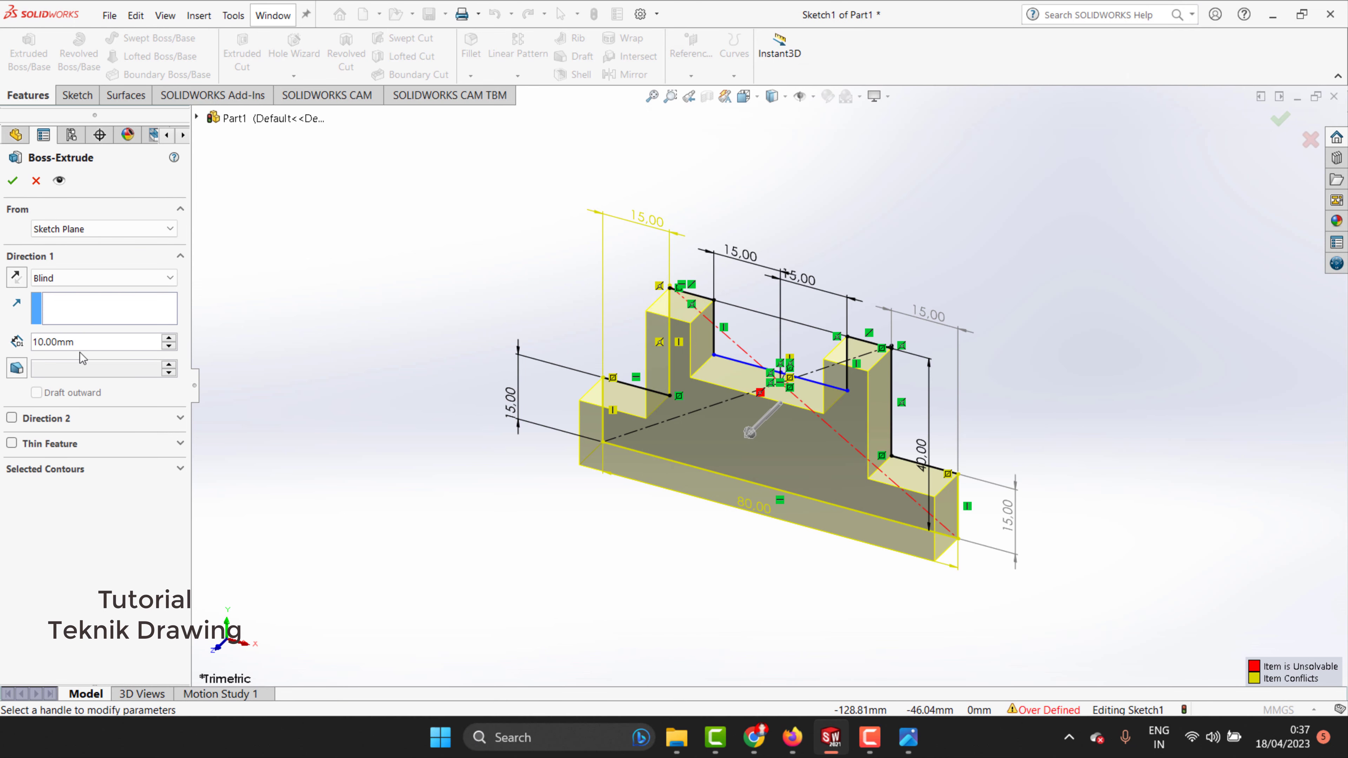
# Extrude 25 mm in both Direction 1 and Direction 2, and accept the feature.
pyautogui.click(11, 419)
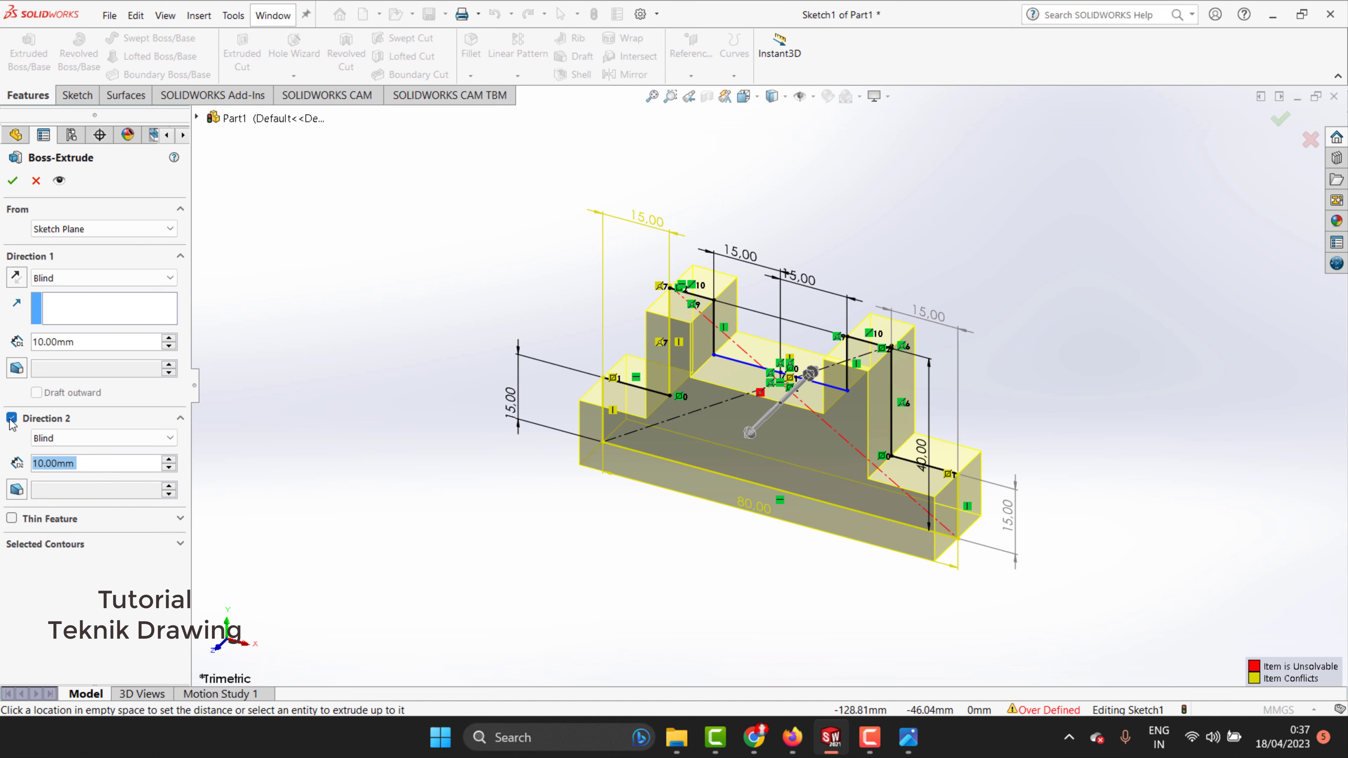
pyautogui.click(82, 345)
pyautogui.tripleClick(74, 342)
pyautogui.write('20')
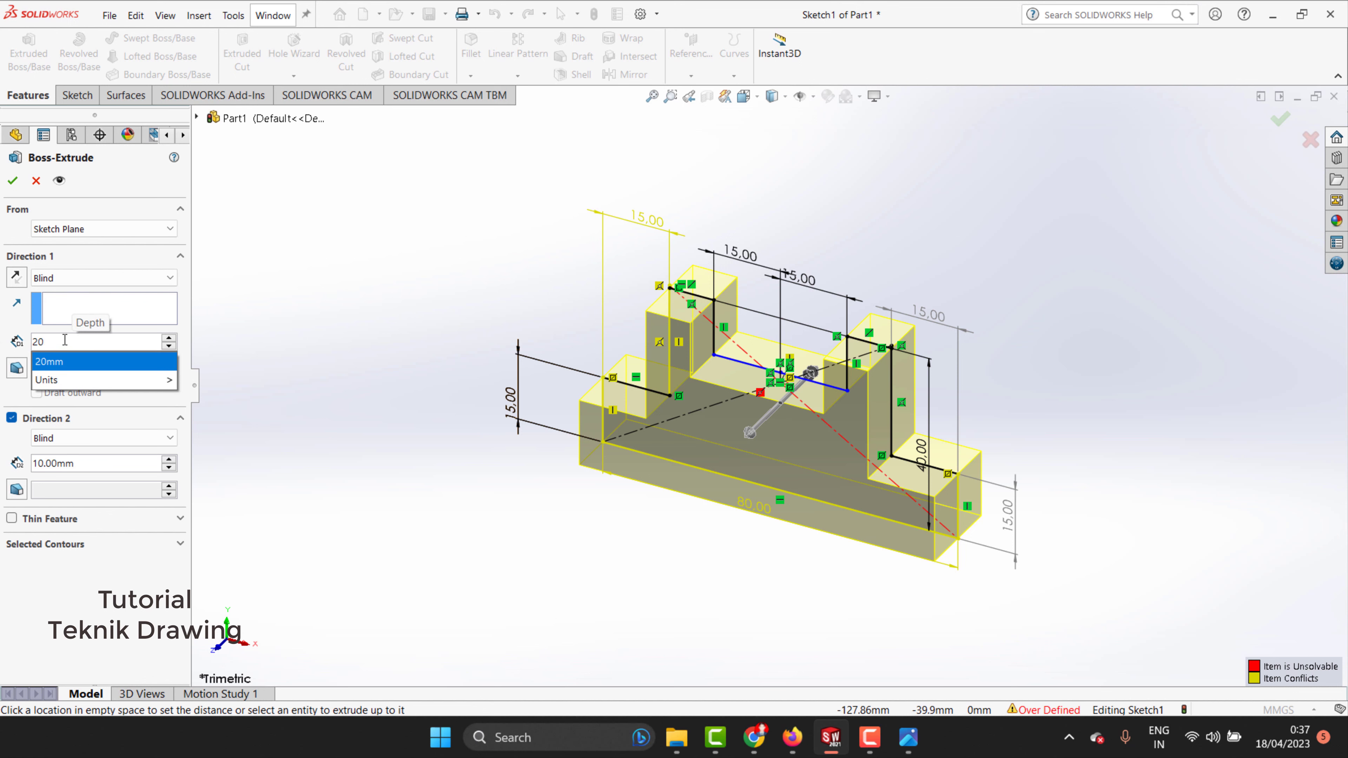
pyautogui.moveTo(66, 342); pyautogui.dragTo(2, 348)
pyautogui.write('25')
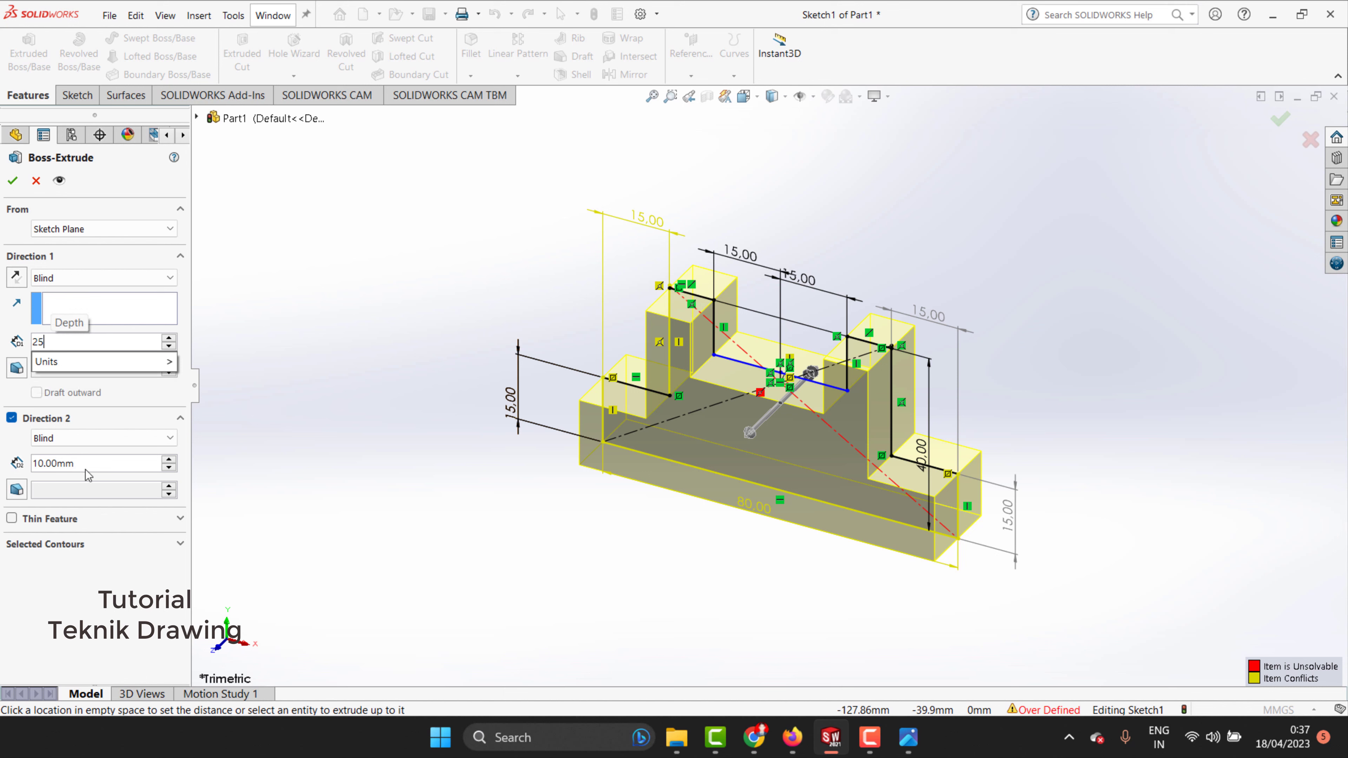
pyautogui.click(87, 465)
pyautogui.moveTo(68, 463); pyautogui.dragTo(16, 466)
pyautogui.write('2')
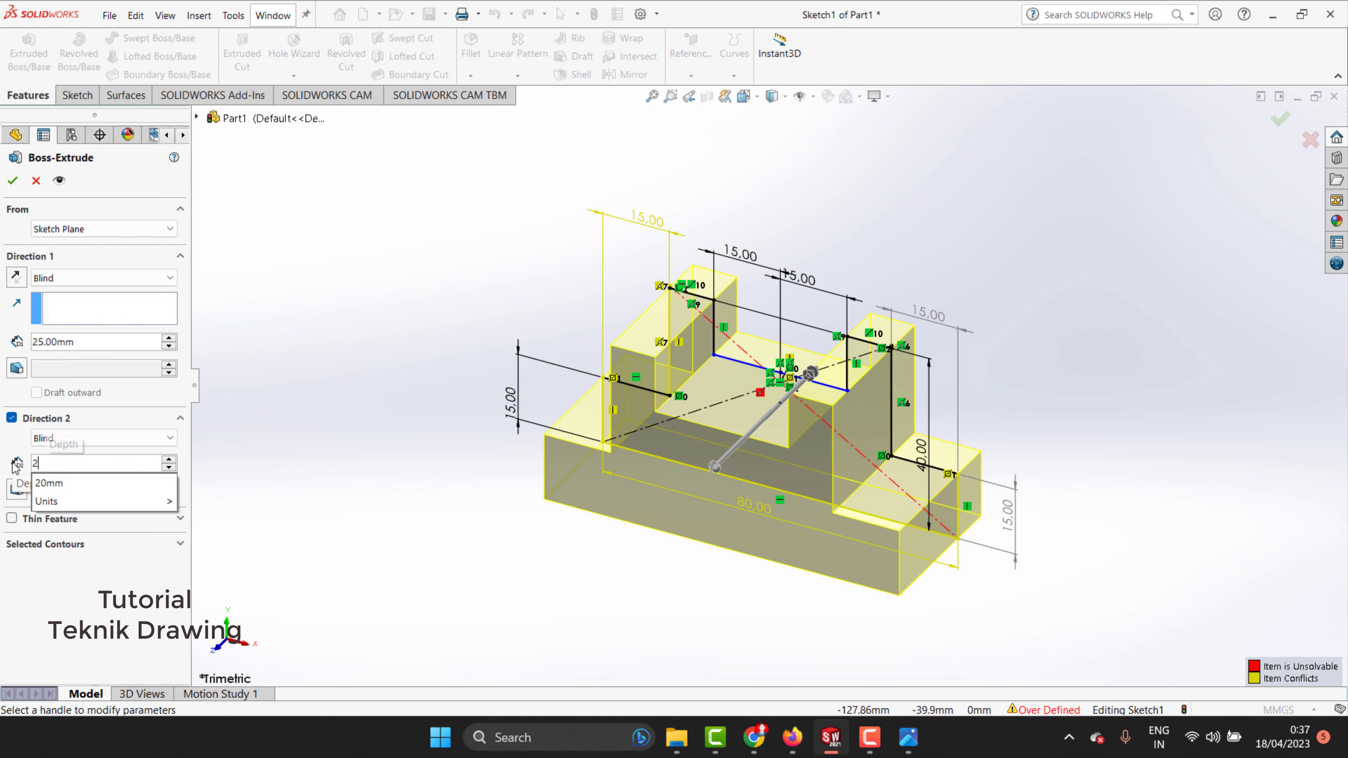
pyautogui.write('5')
pyautogui.click(95, 341)
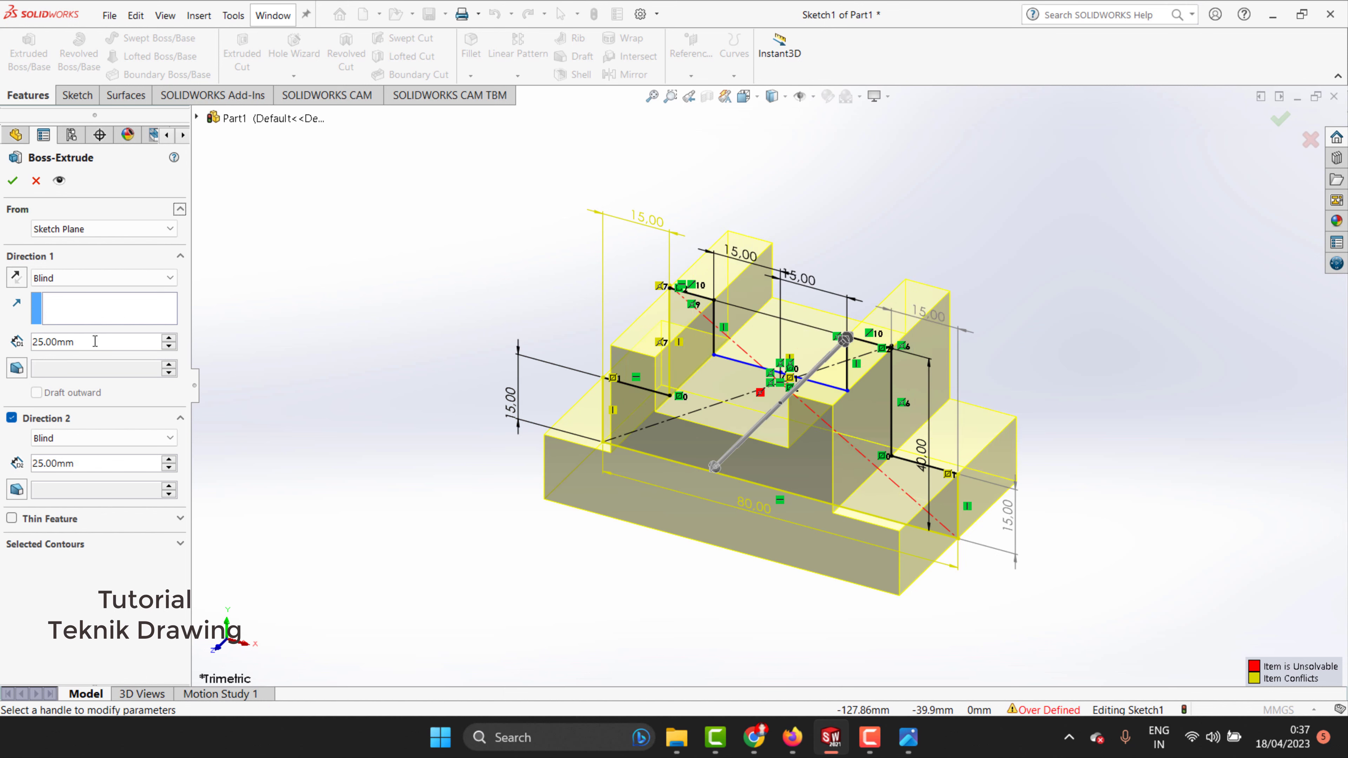
pyautogui.click(13, 181)
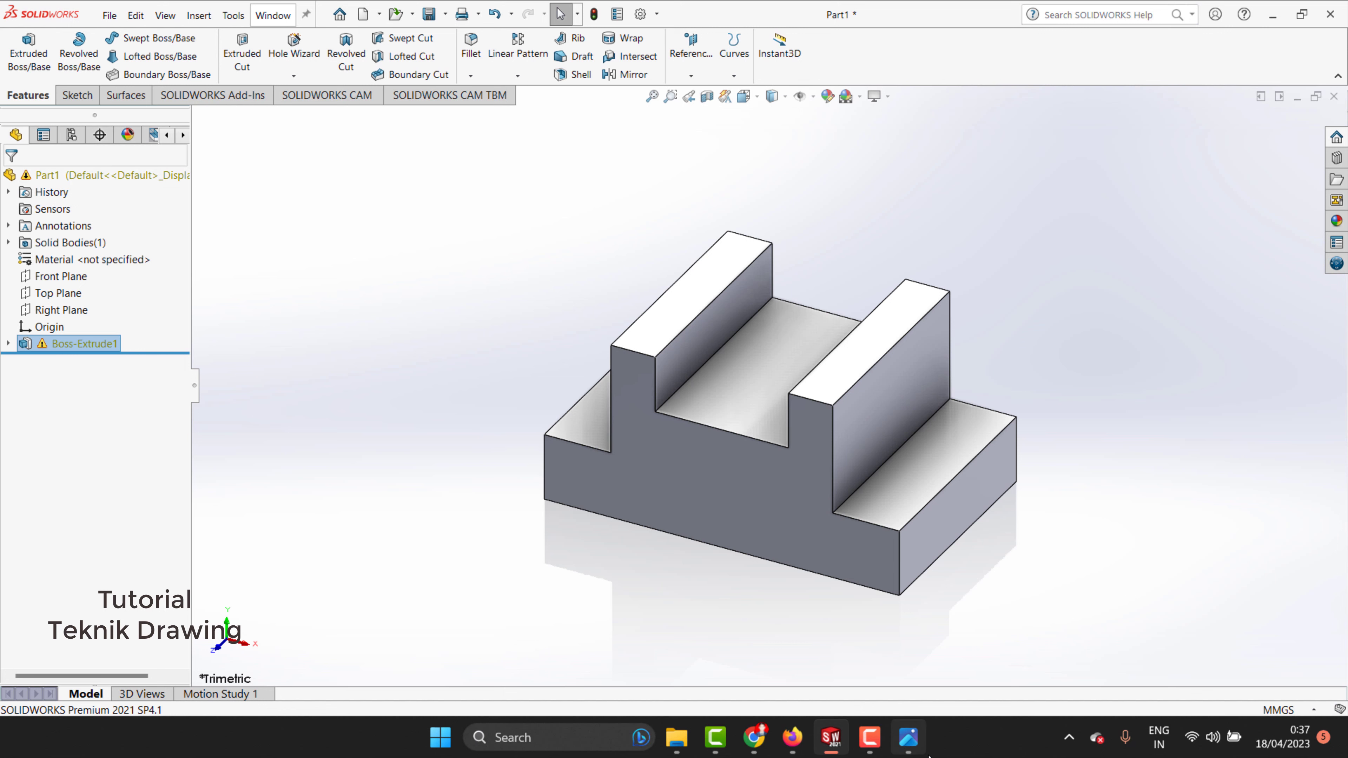
# Select the right lower step's top face and view it Normal To.
pyautogui.click(908, 737)
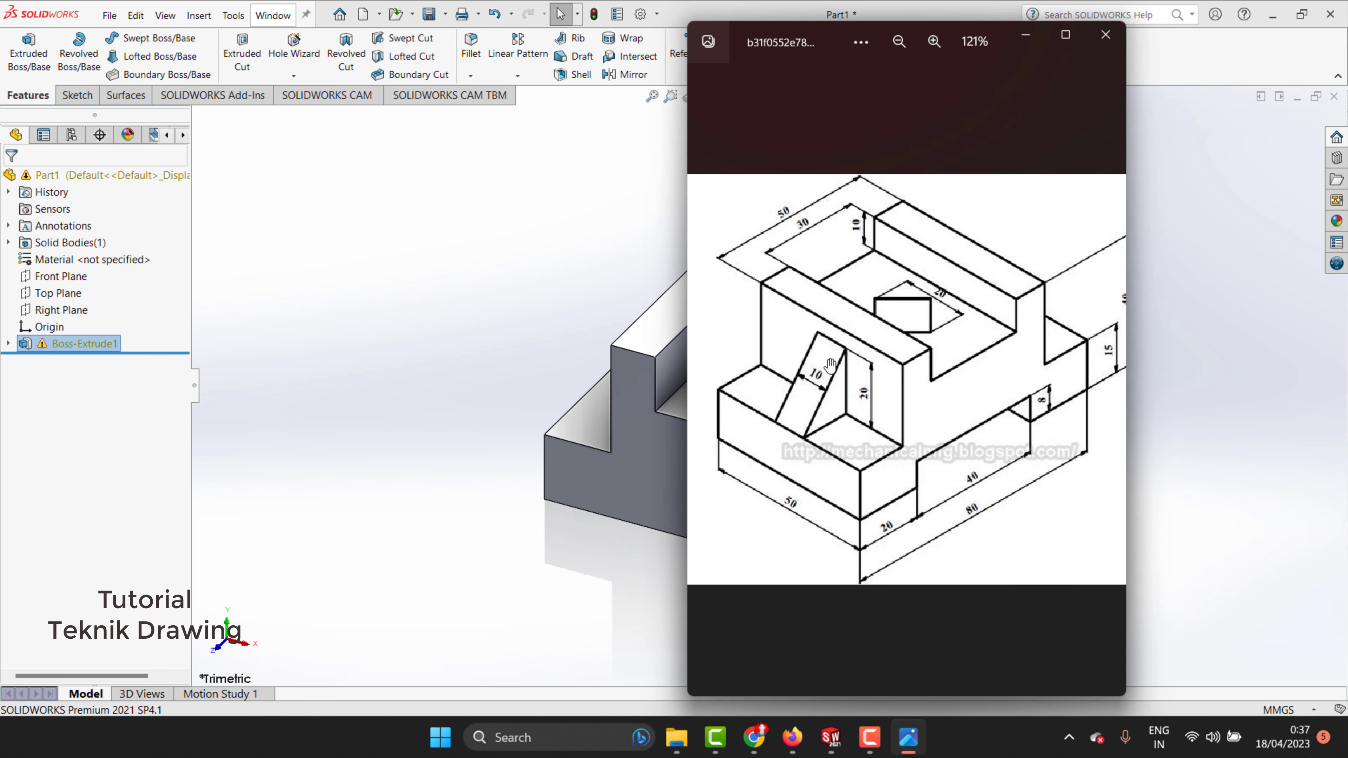
pyautogui.click(690, 379)
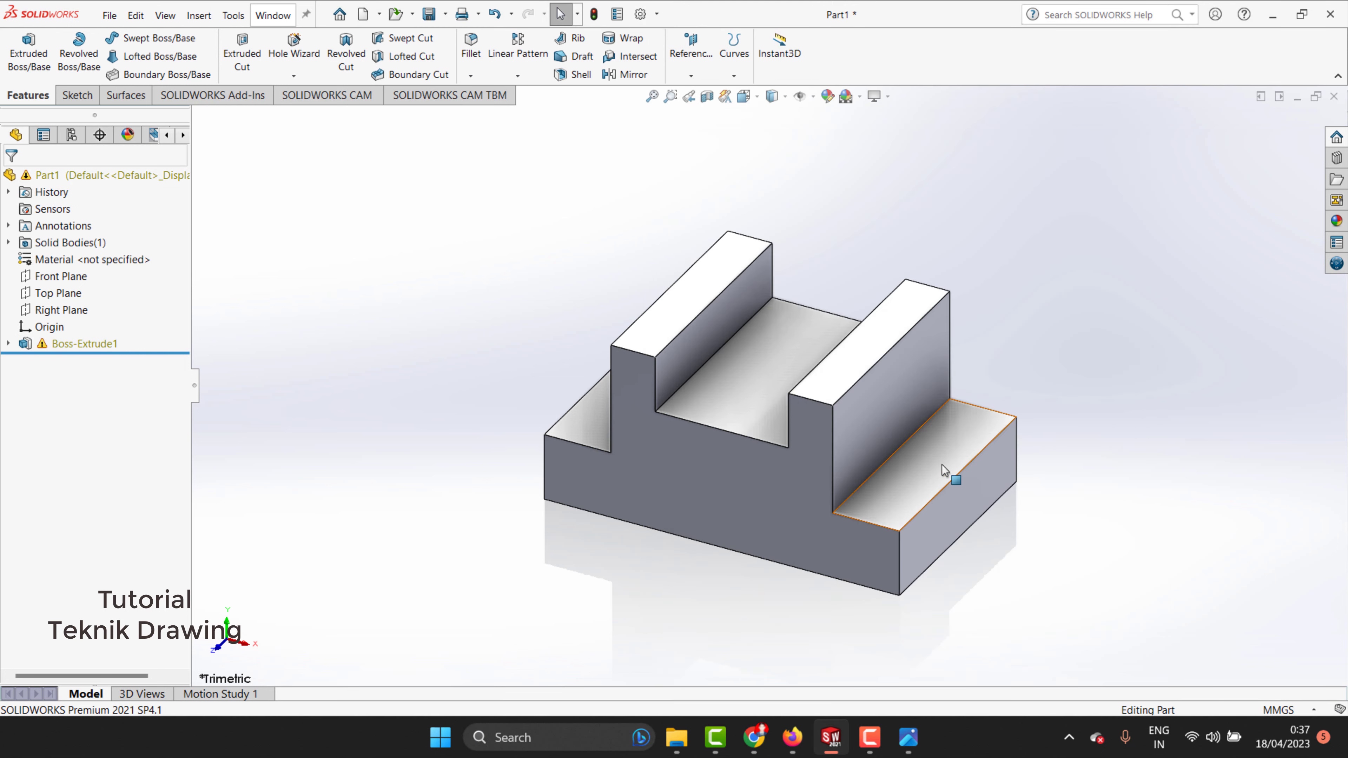
pyautogui.click(920, 470)
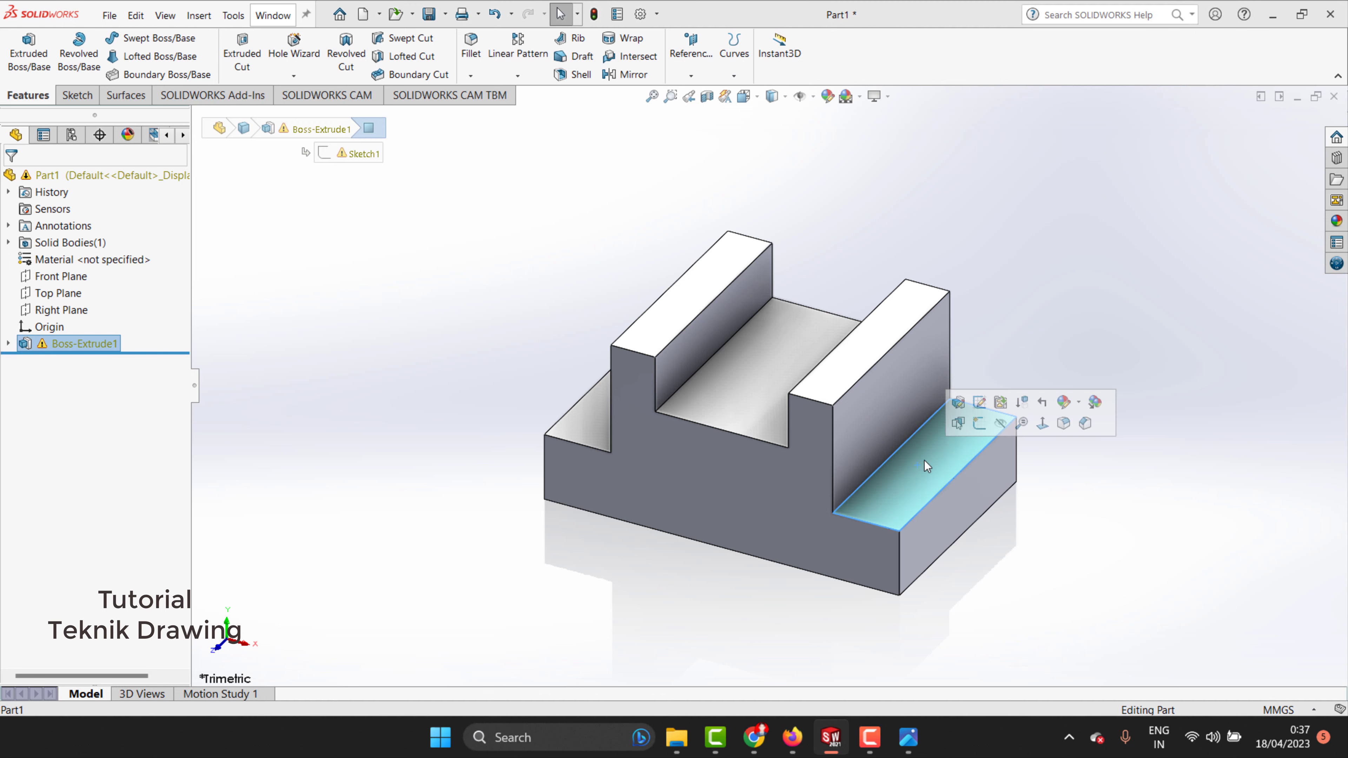
pyautogui.click(1049, 433)
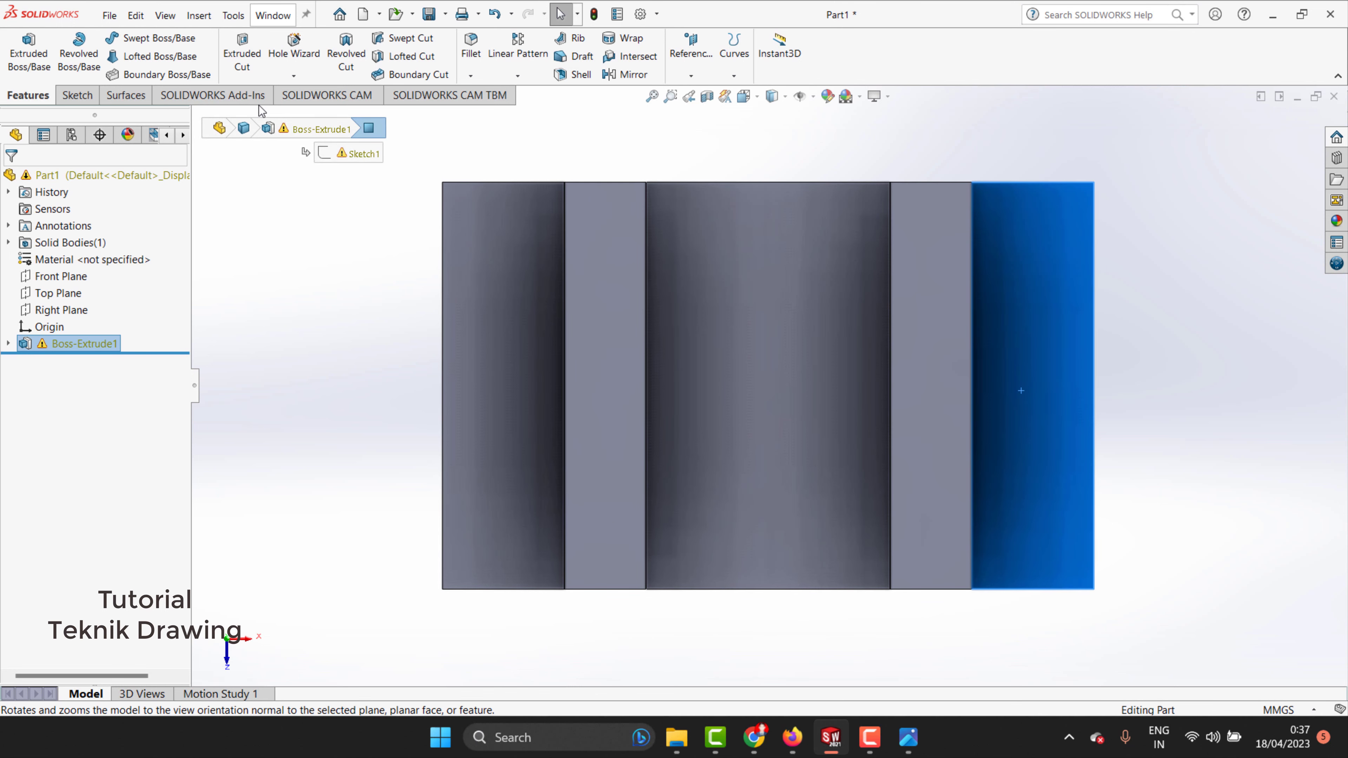
pyautogui.click(77, 95)
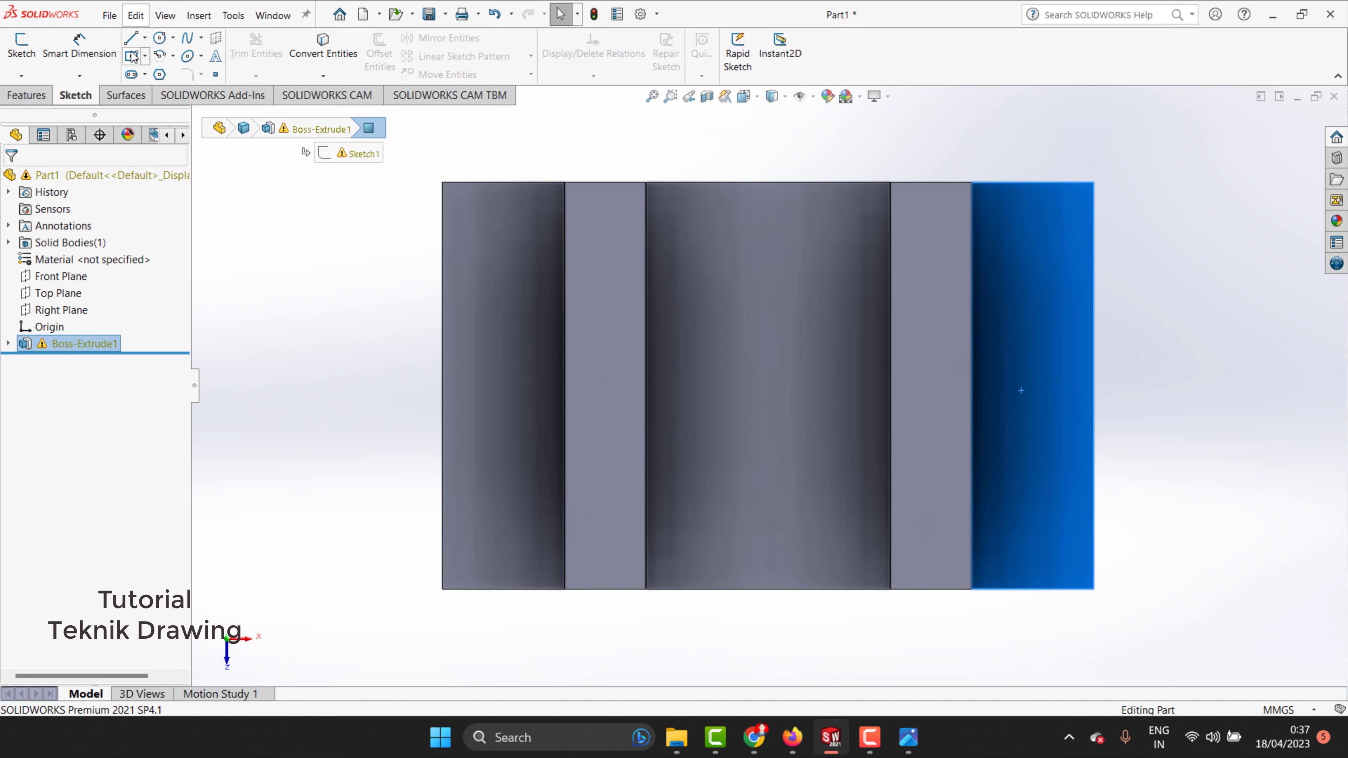
# Sketch a centre rectangle on the step face straddling the body's right edge.
pyautogui.click(137, 57)
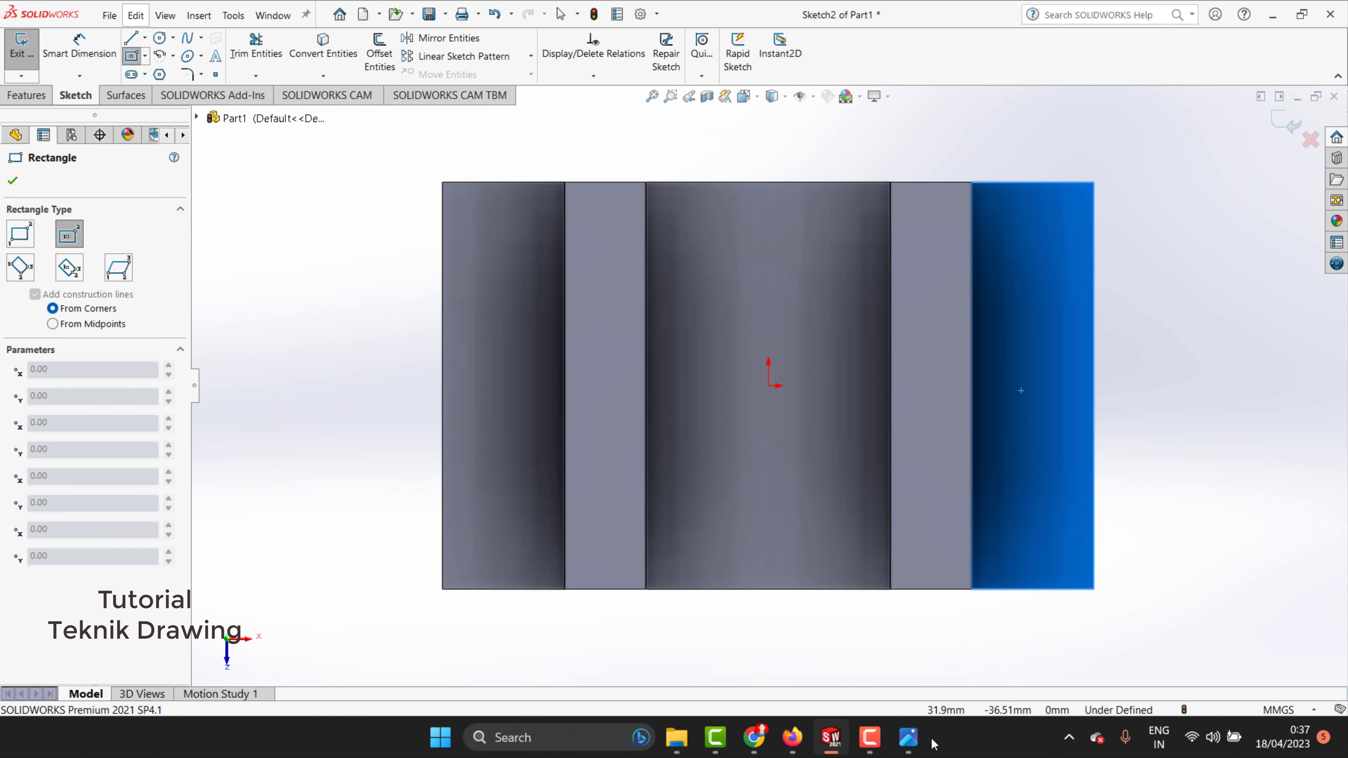
pyautogui.click(909, 738)
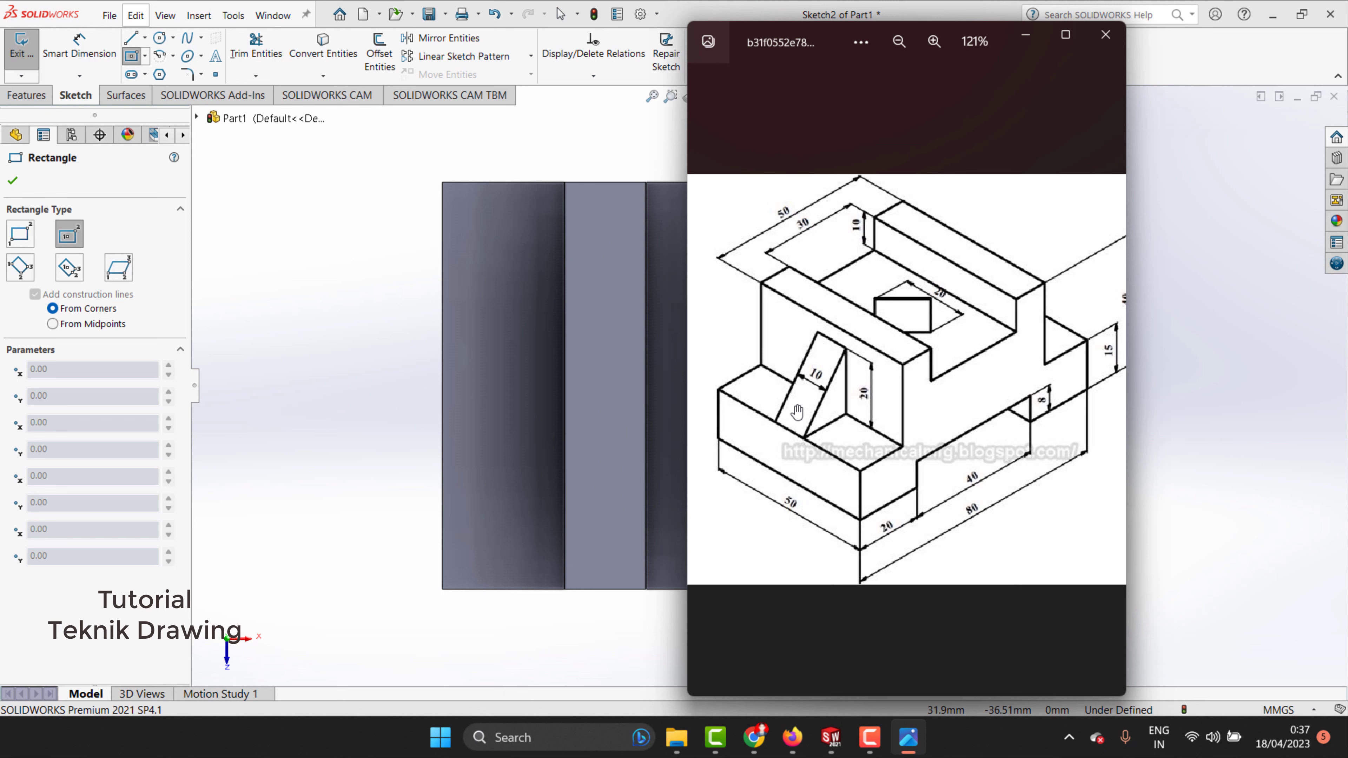
pyautogui.click(1026, 35)
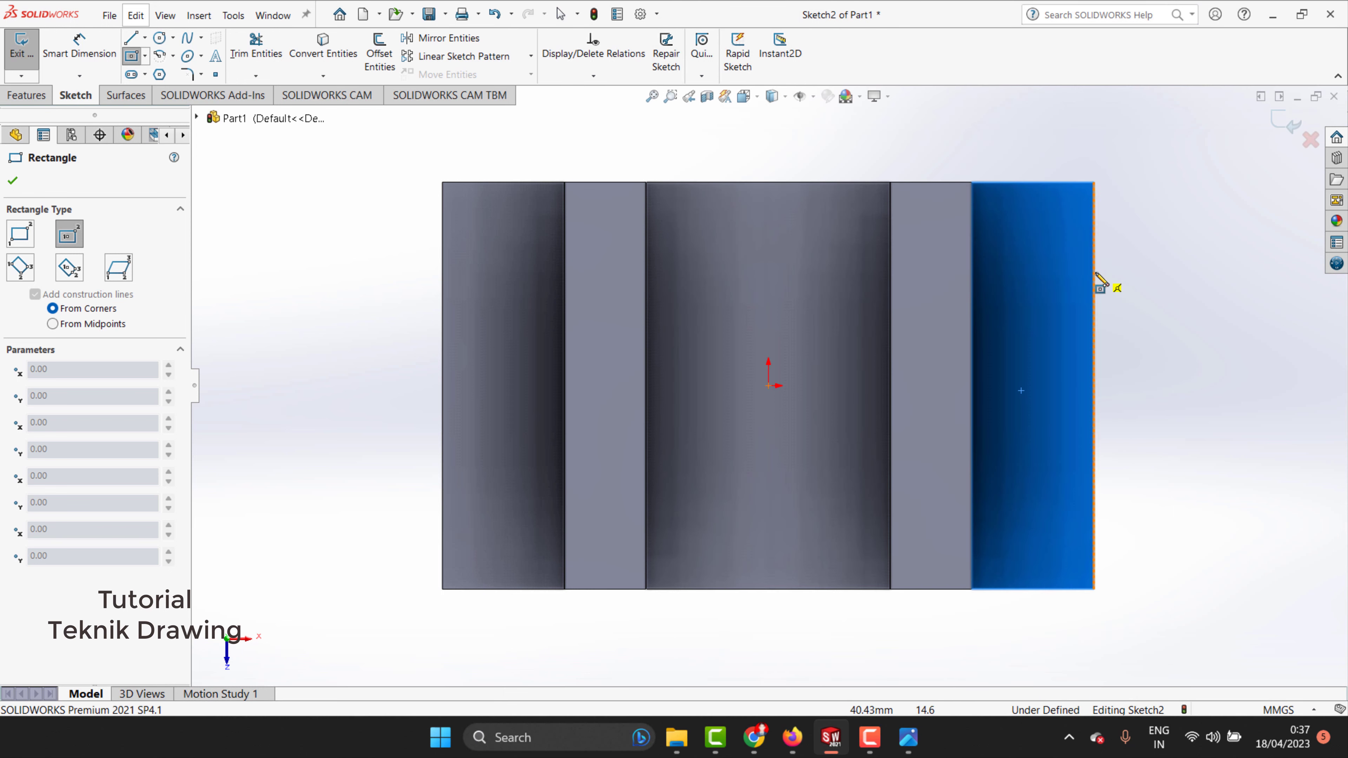
pyautogui.click(1093, 384)
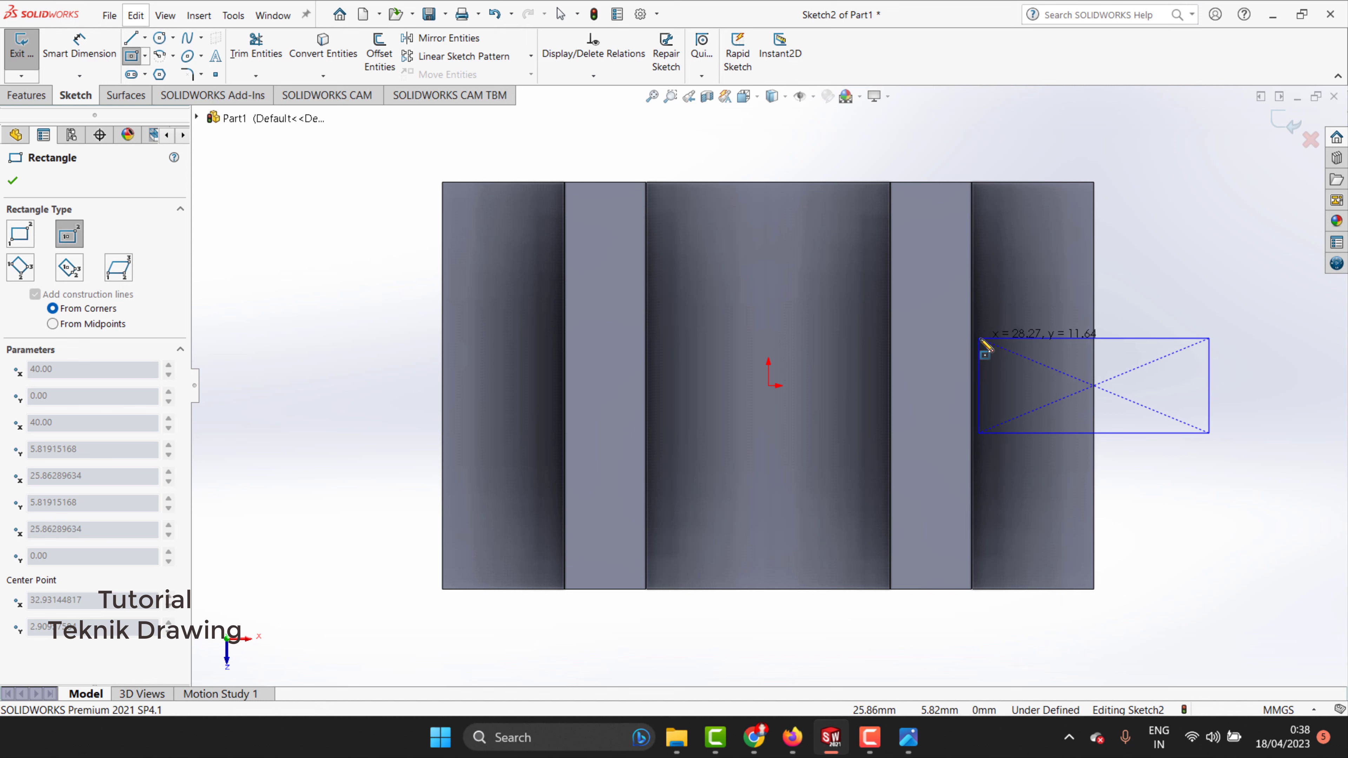
pyautogui.click(973, 340)
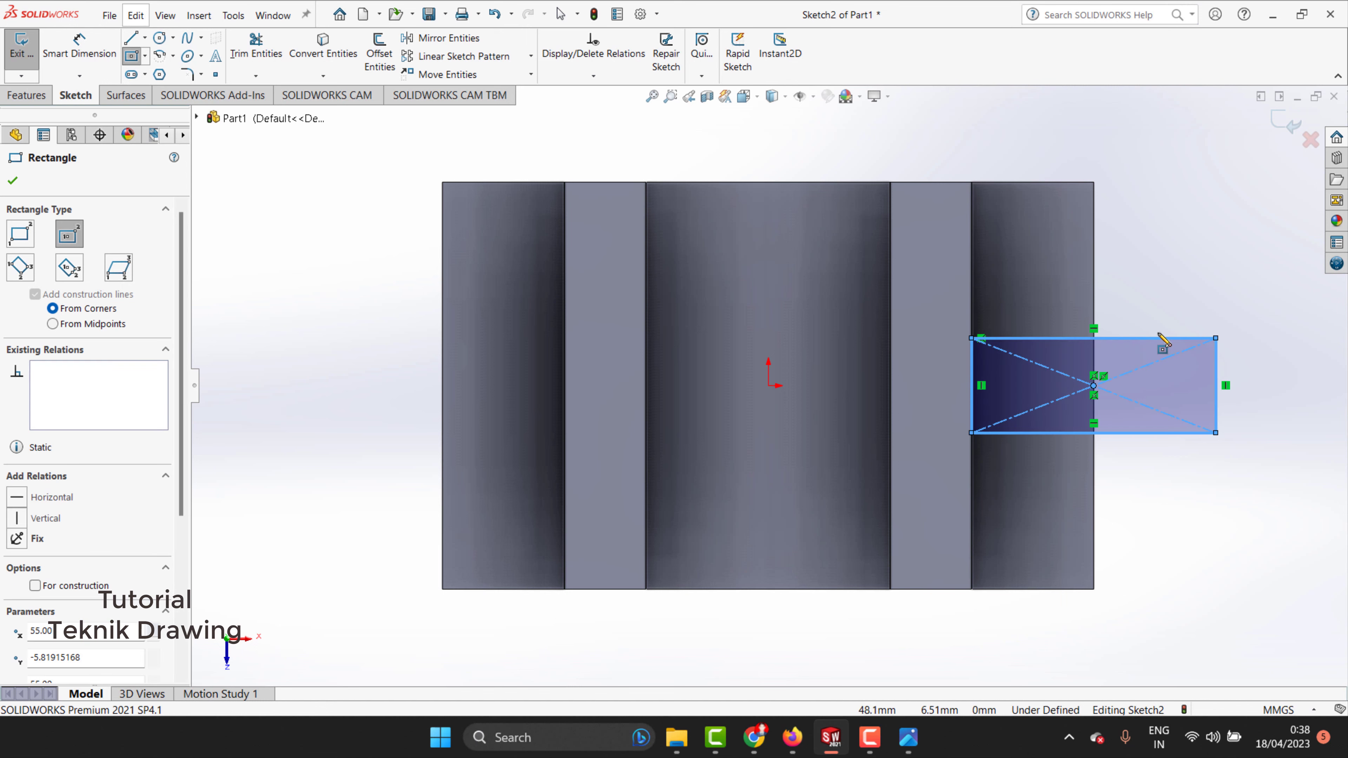
pyautogui.press('Escape')
pyautogui.click(908, 737)
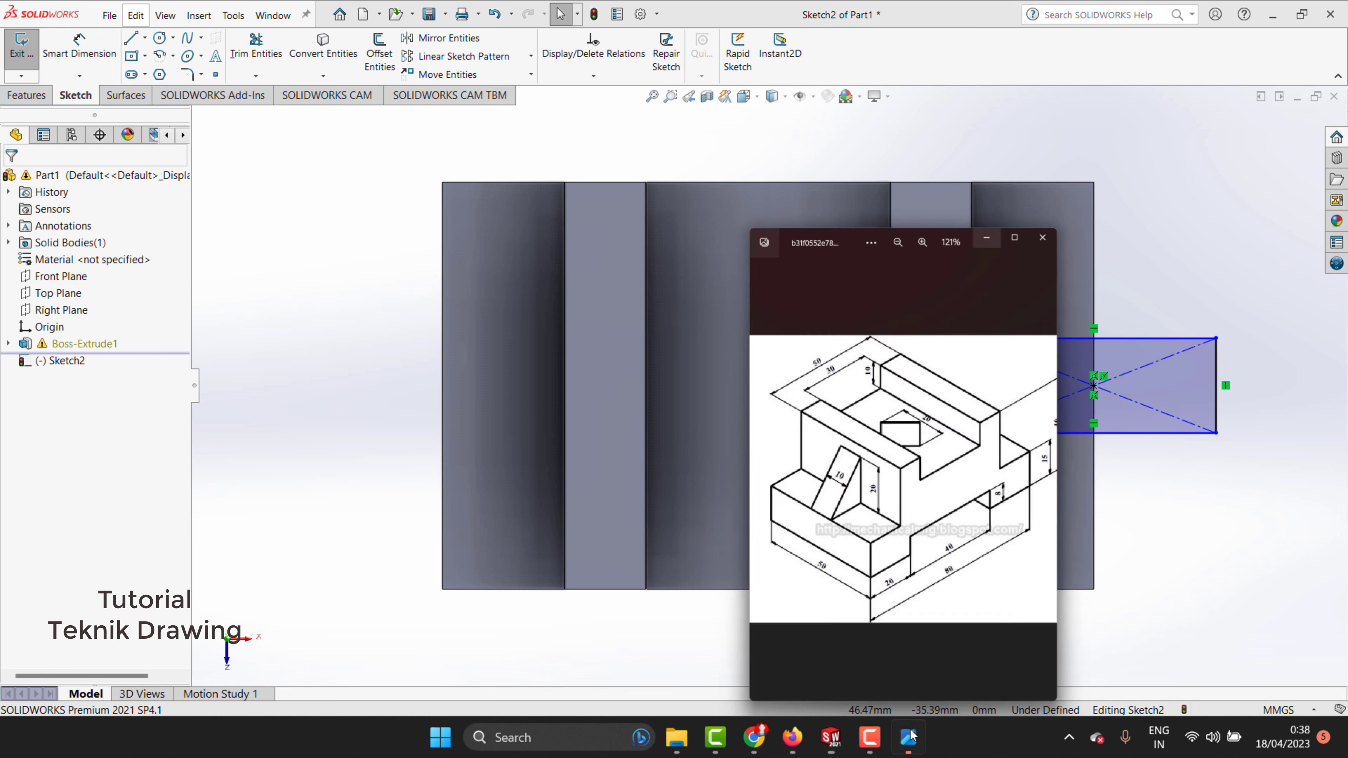
pyautogui.click(1035, 46)
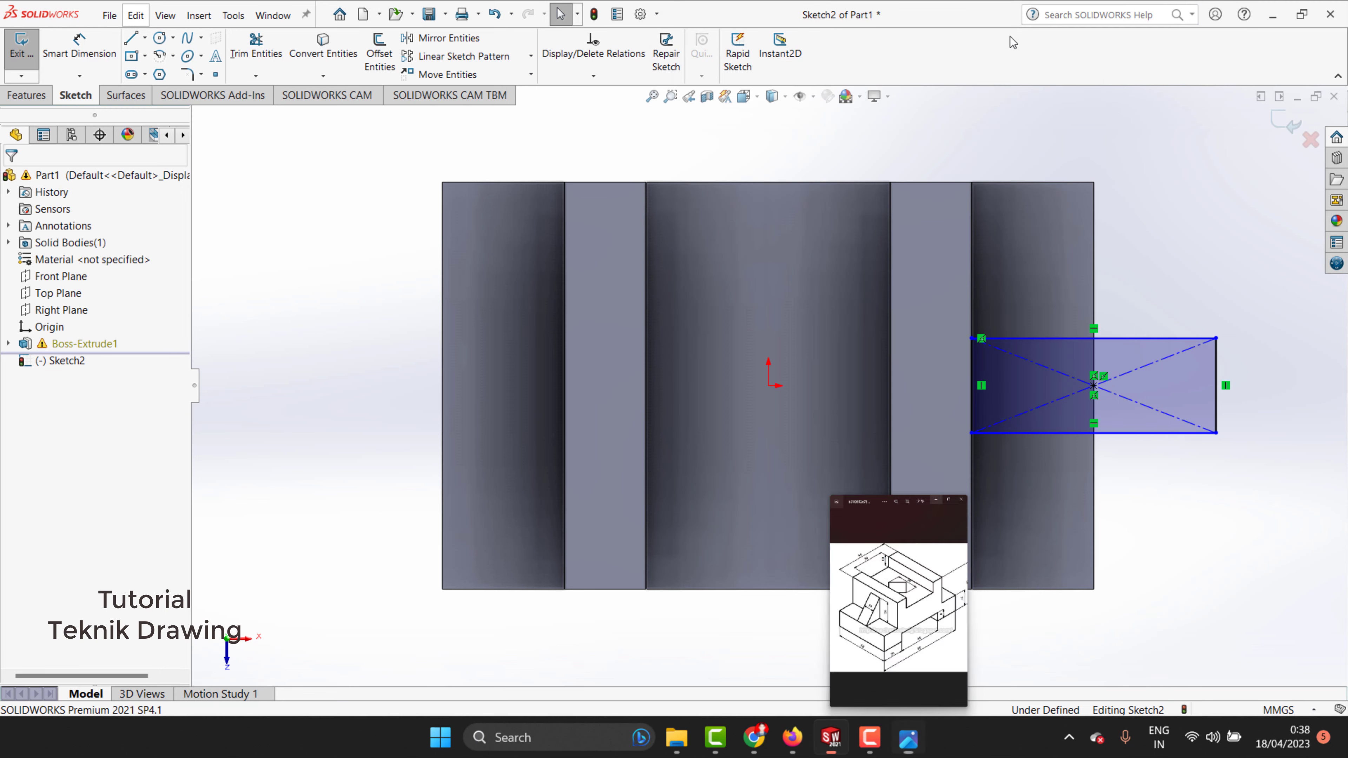
# Dimension the rectangle's edge 5 mm to fully define the sketch.
pyautogui.click(79, 47)
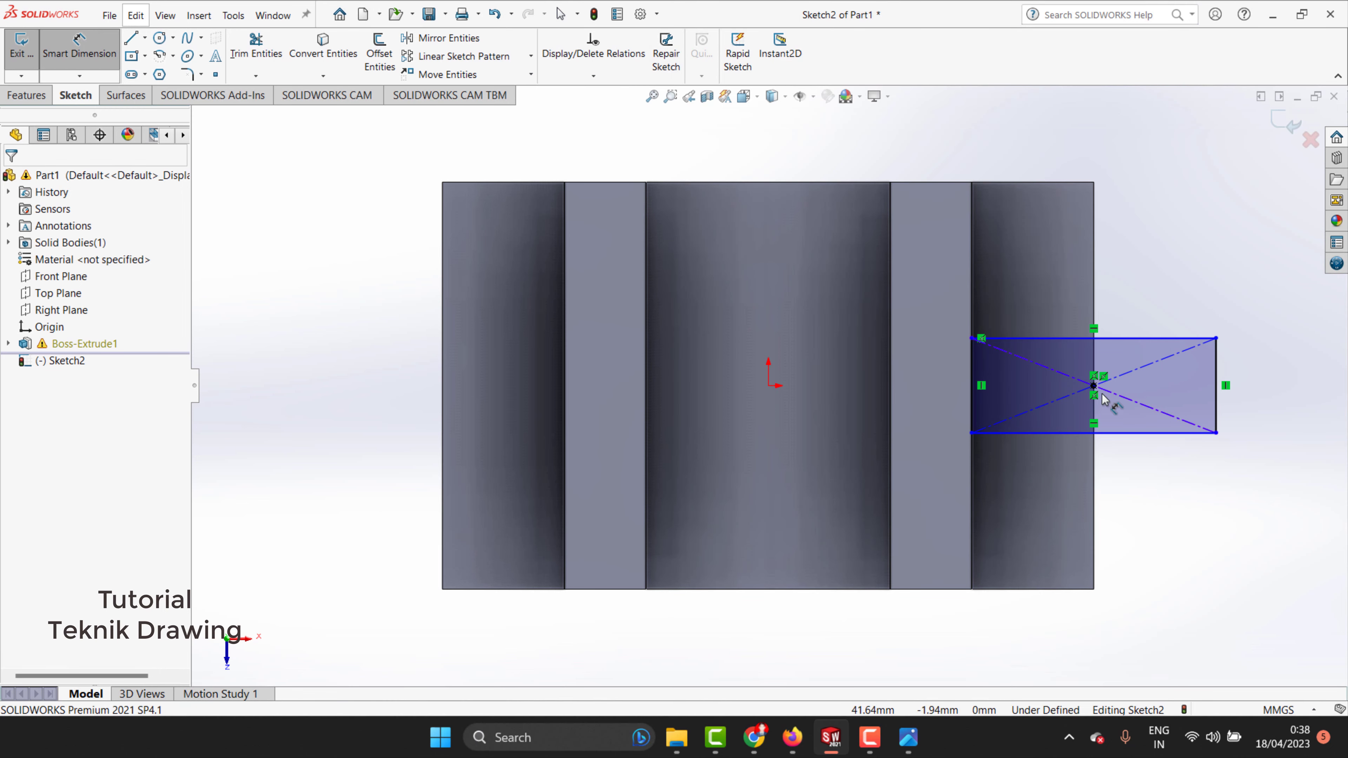
pyautogui.click(1094, 386)
pyautogui.click(1080, 433)
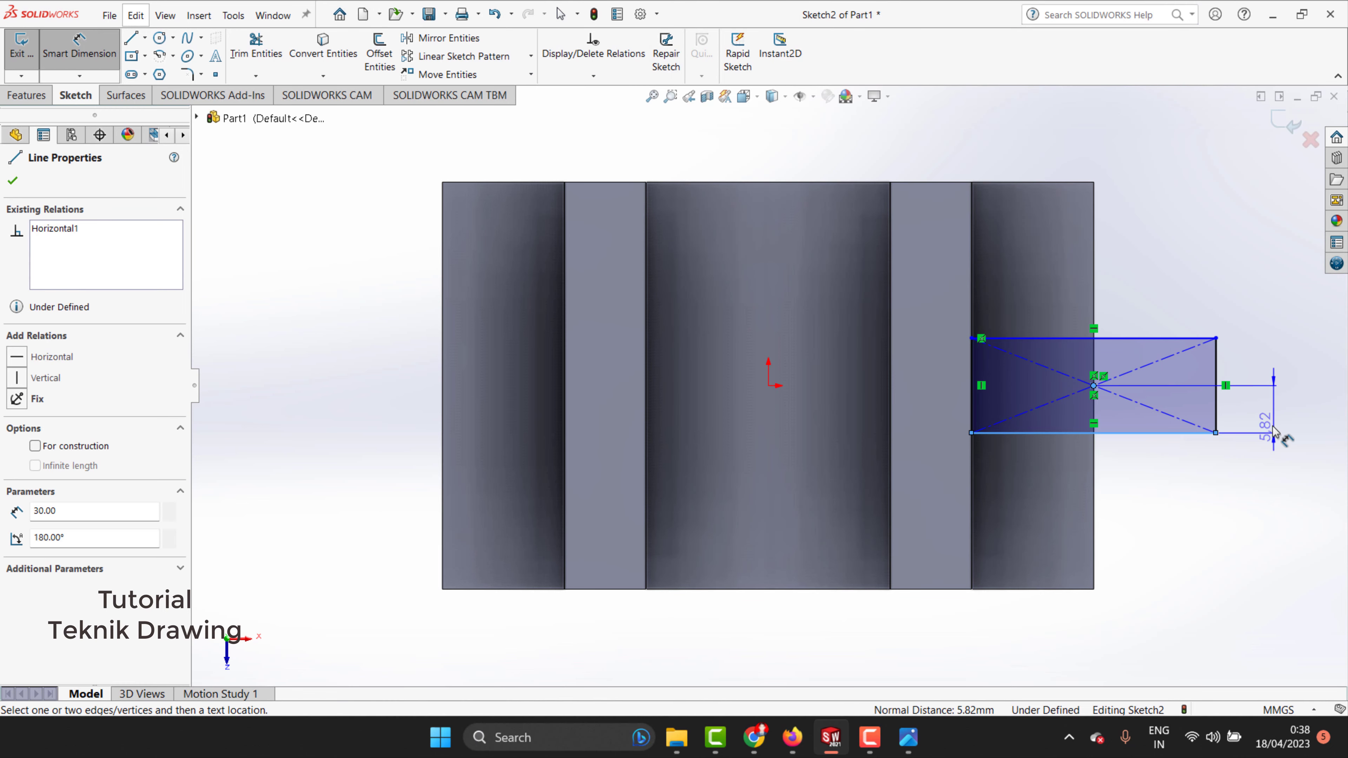
pyautogui.click(1274, 426)
pyautogui.write('5')
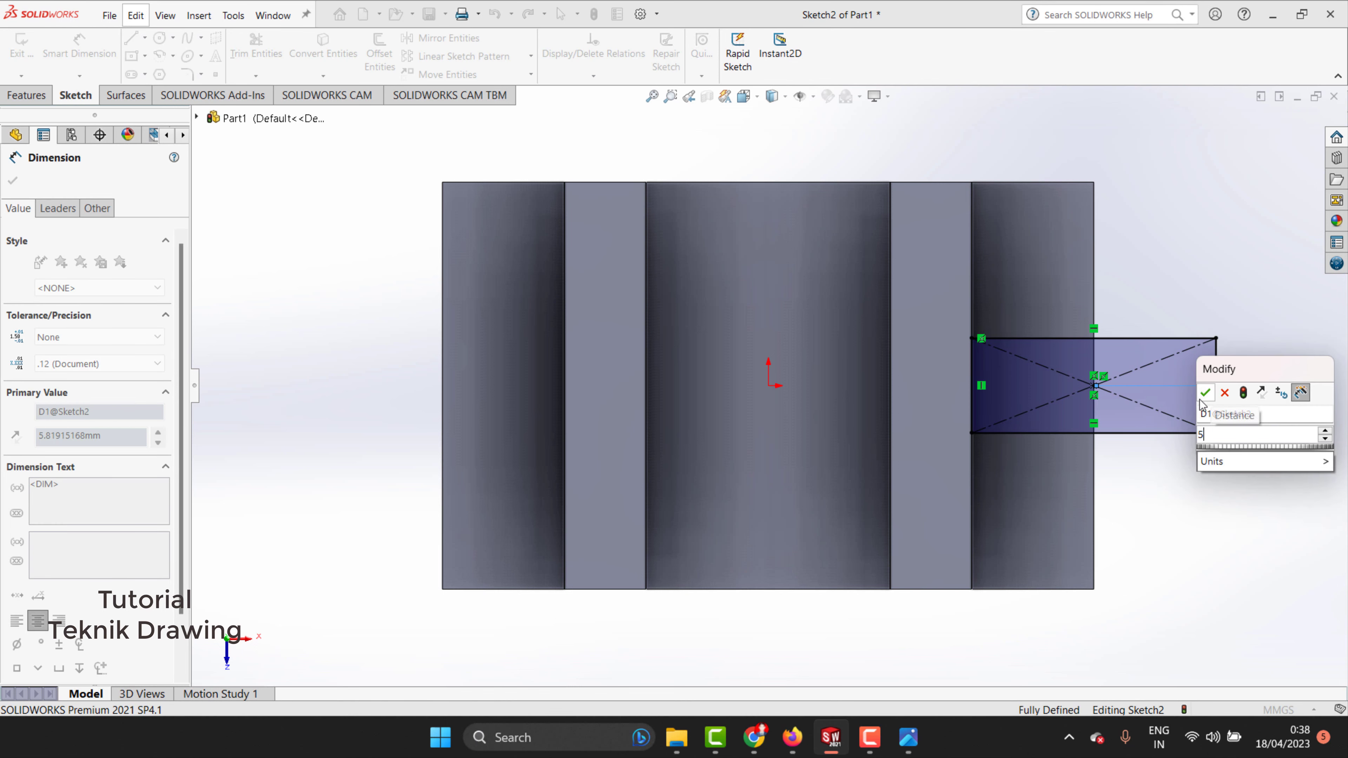
pyautogui.click(1206, 392)
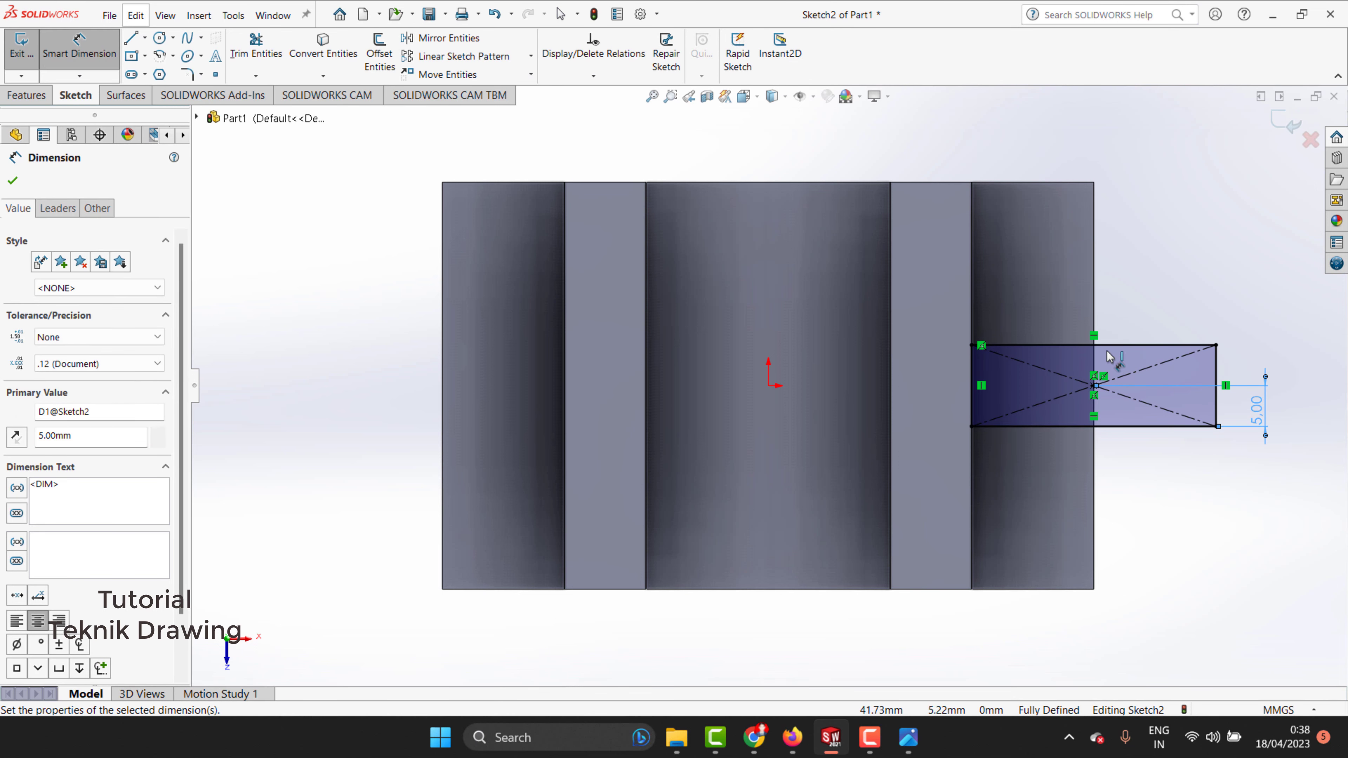
pyautogui.click(11, 181)
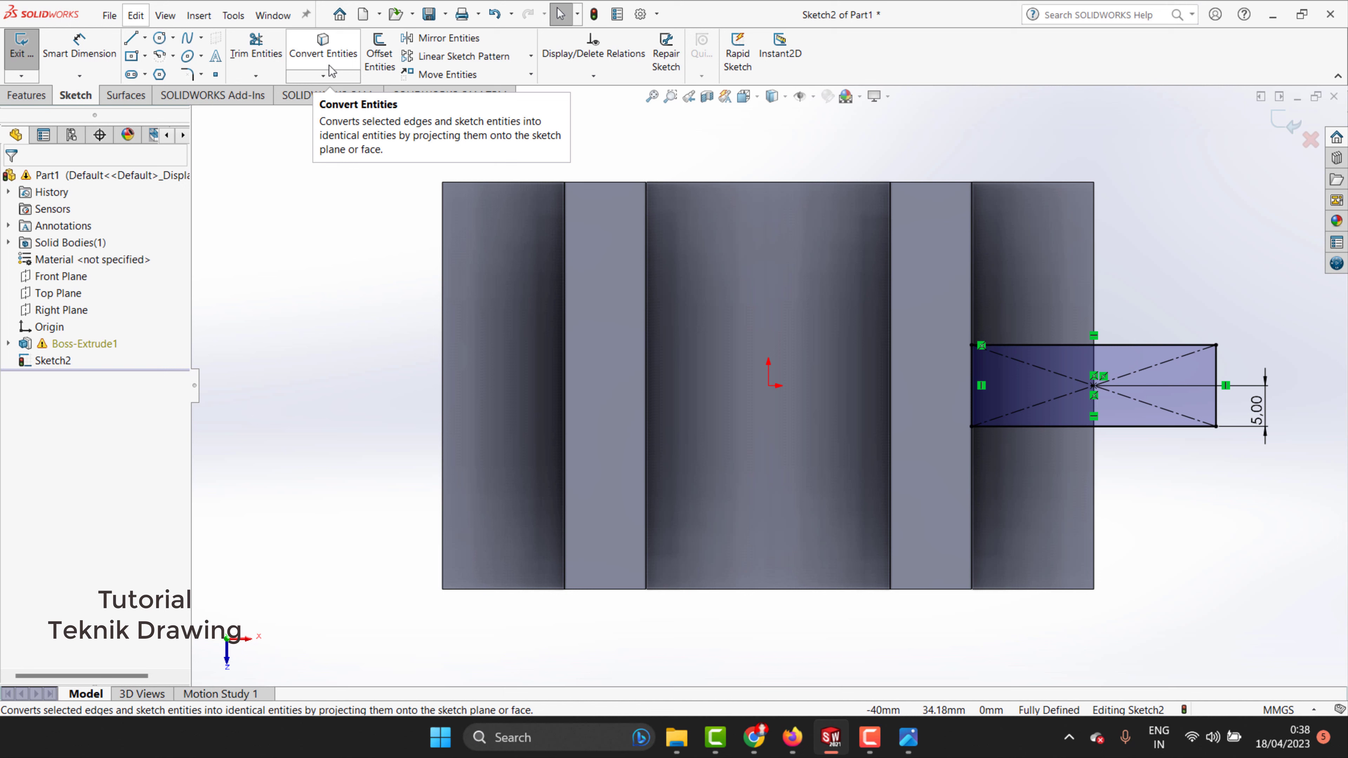
# Project the body's right edge into the sketch and trim away the rectangle part outside the body.
pyautogui.click(326, 52)
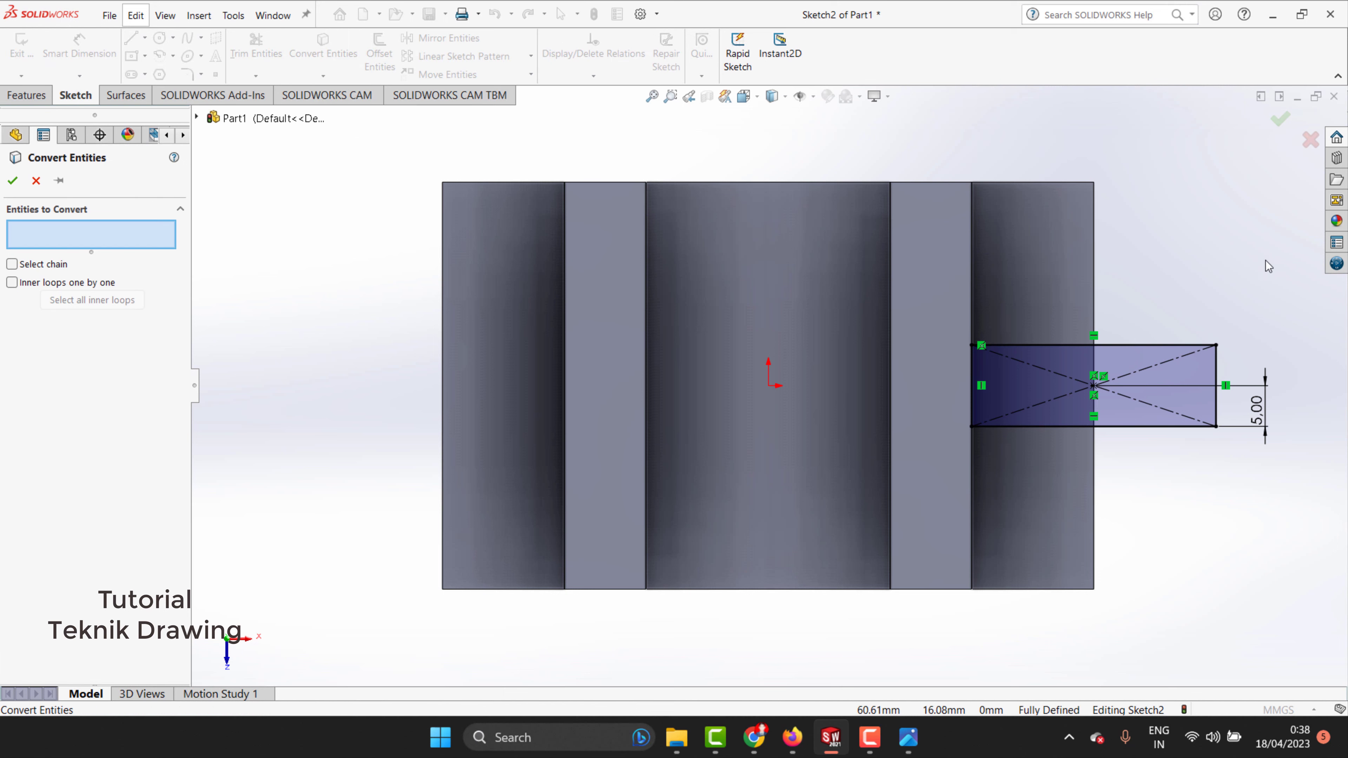
pyautogui.click(1092, 253)
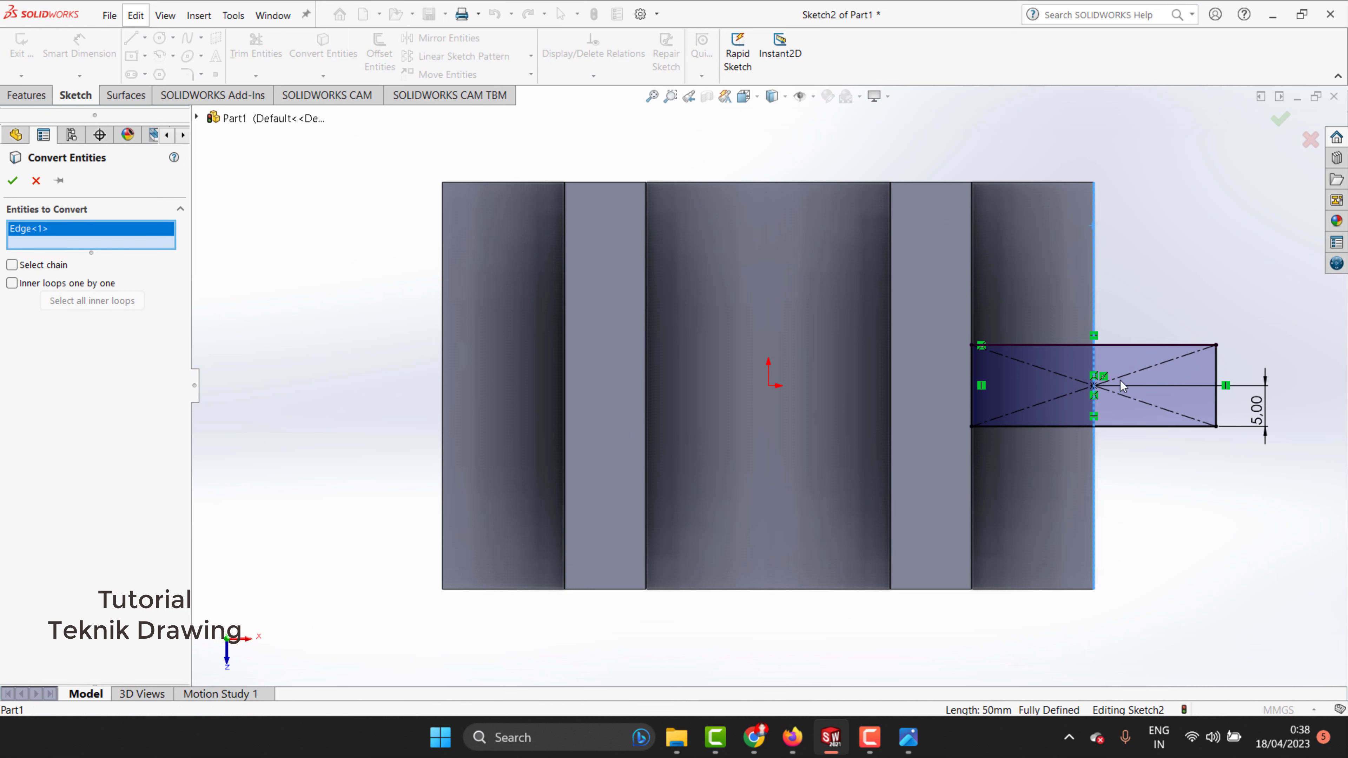
pyautogui.click(13, 181)
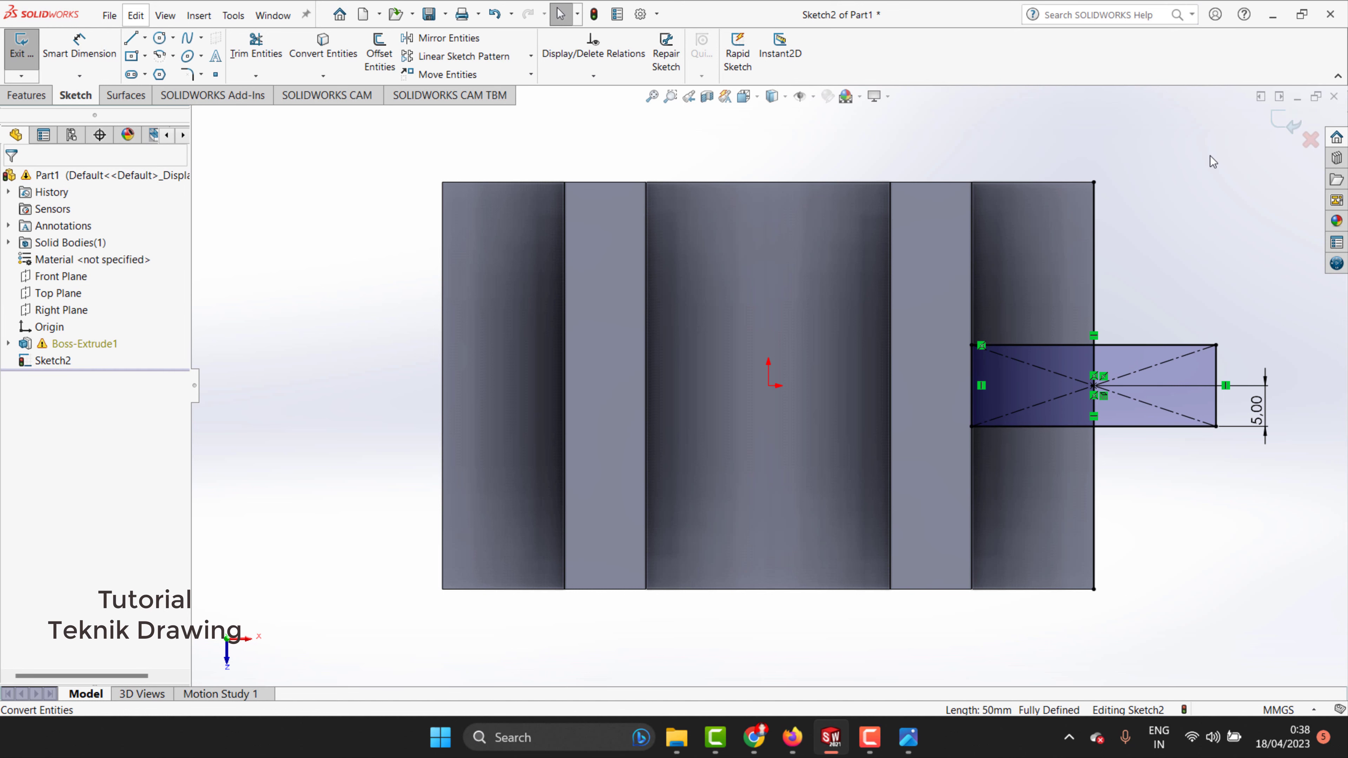
pyautogui.click(256, 46)
pyautogui.moveTo(1132, 282)
pyautogui.mouseDown()
pyautogui.moveTo(1170, 431)
pyautogui.moveTo(1224, 391)
pyautogui.moveTo(1088, 470)
pyautogui.mouseUp()
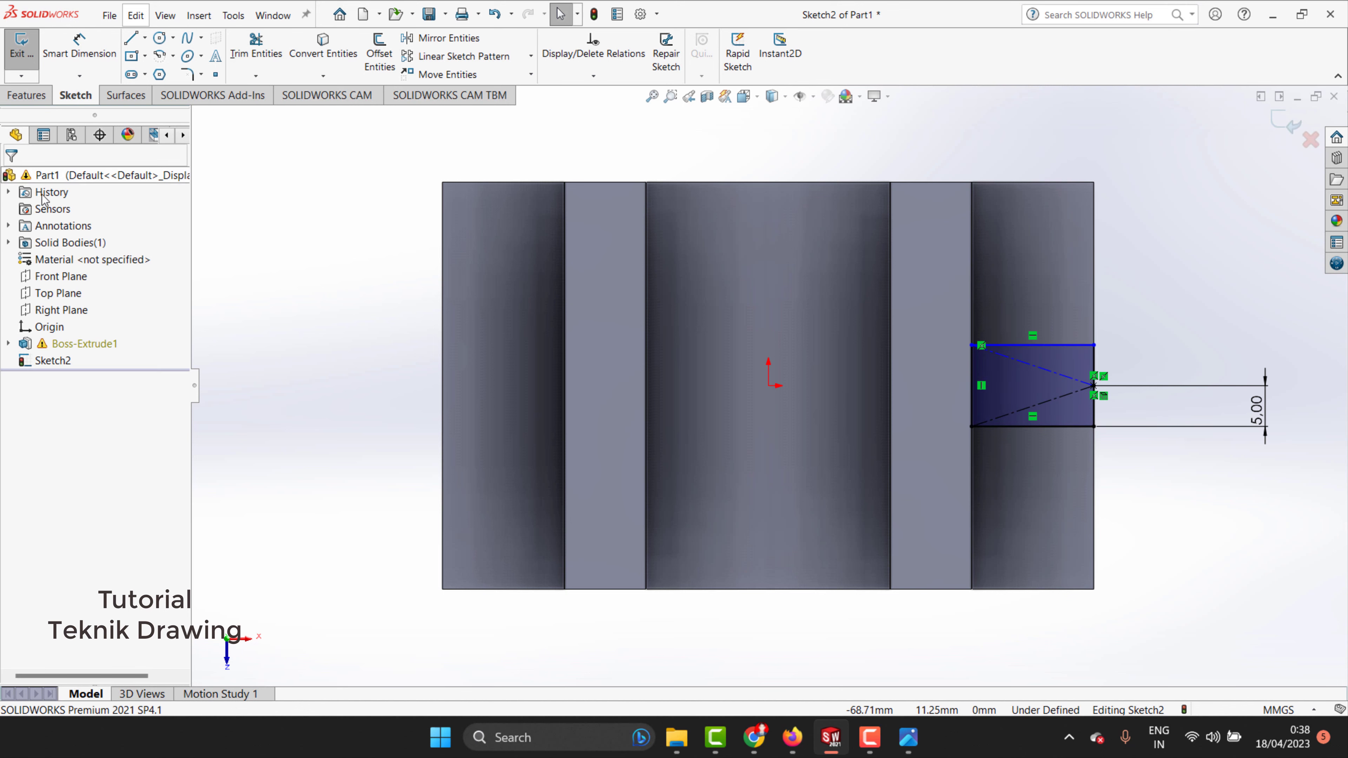
pyautogui.click(13, 181)
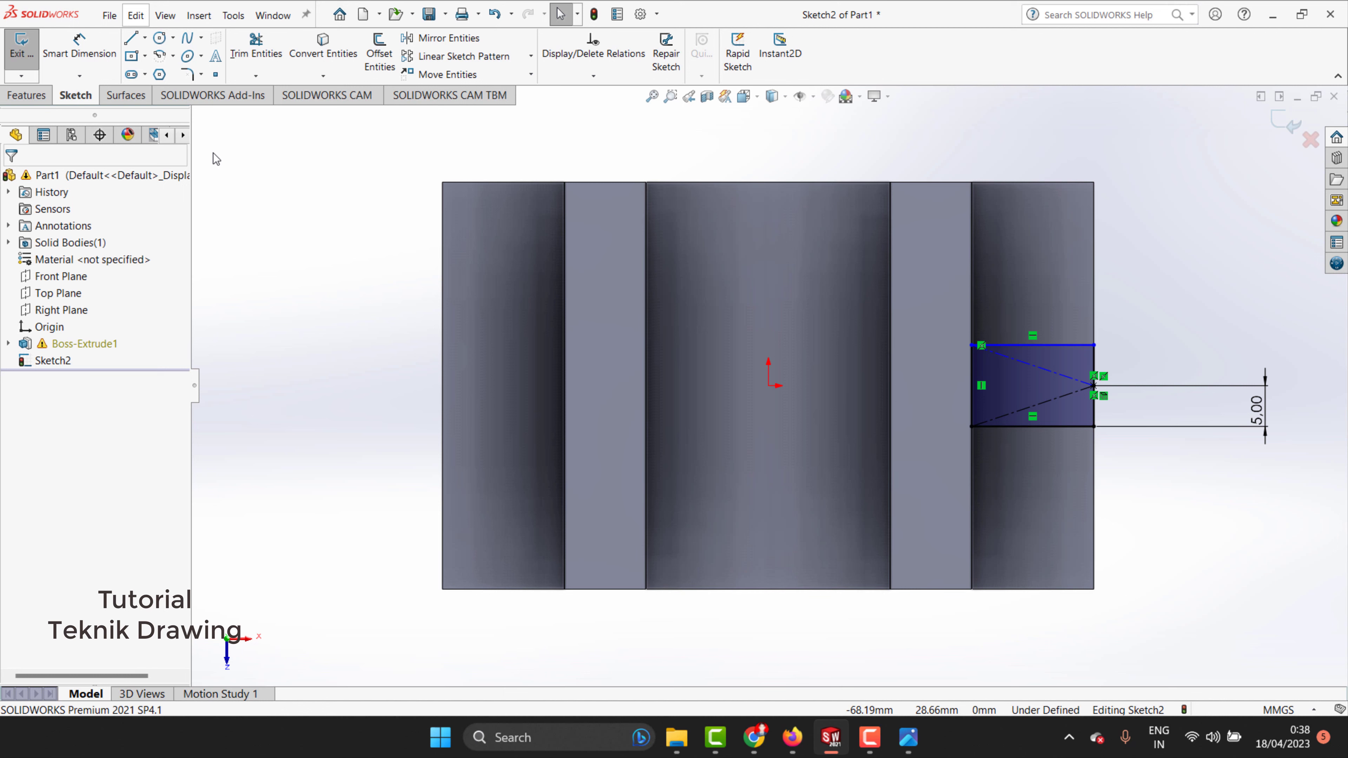
# Draw a vertical centerline upward from the origin.
pyautogui.click(144, 38)
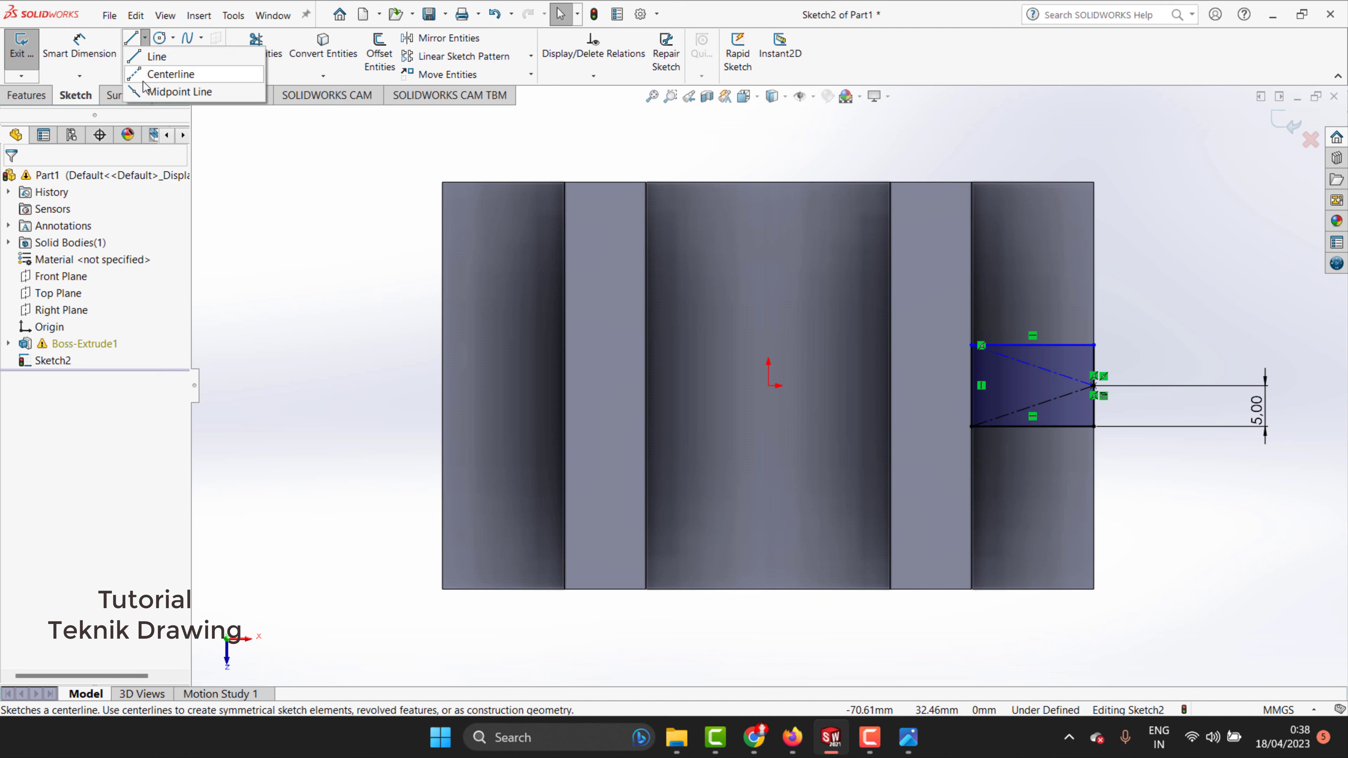
pyautogui.click(144, 76)
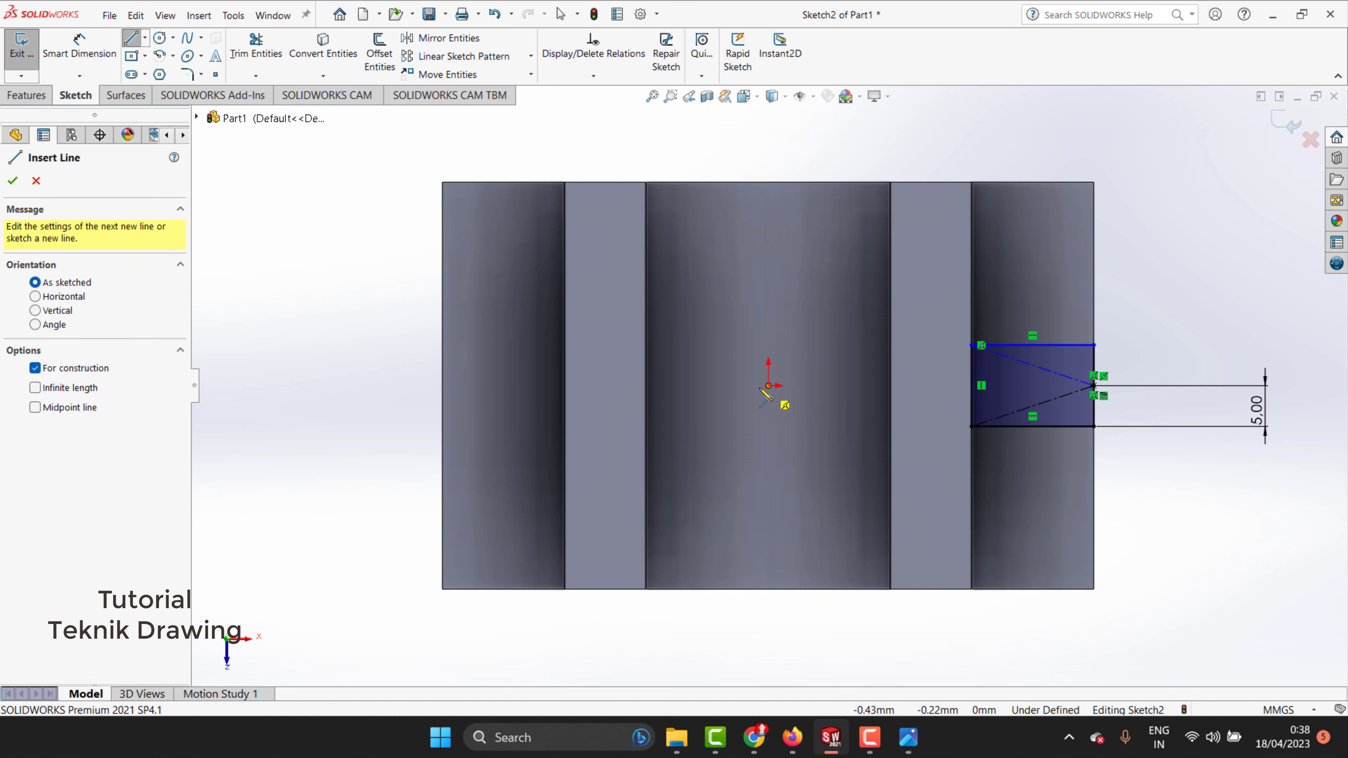
pyautogui.click(769, 385)
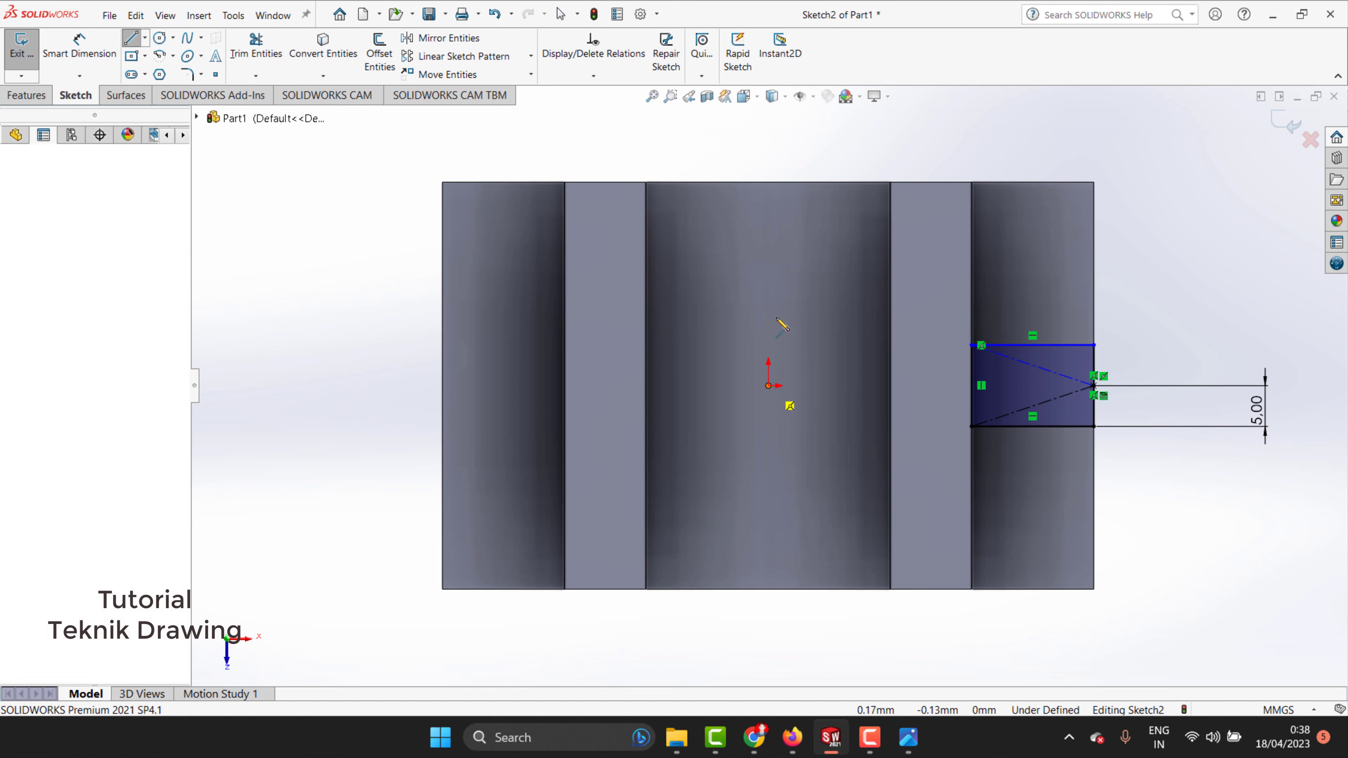
pyautogui.click(768, 292)
pyautogui.press('Escape')
pyautogui.press('Escape')
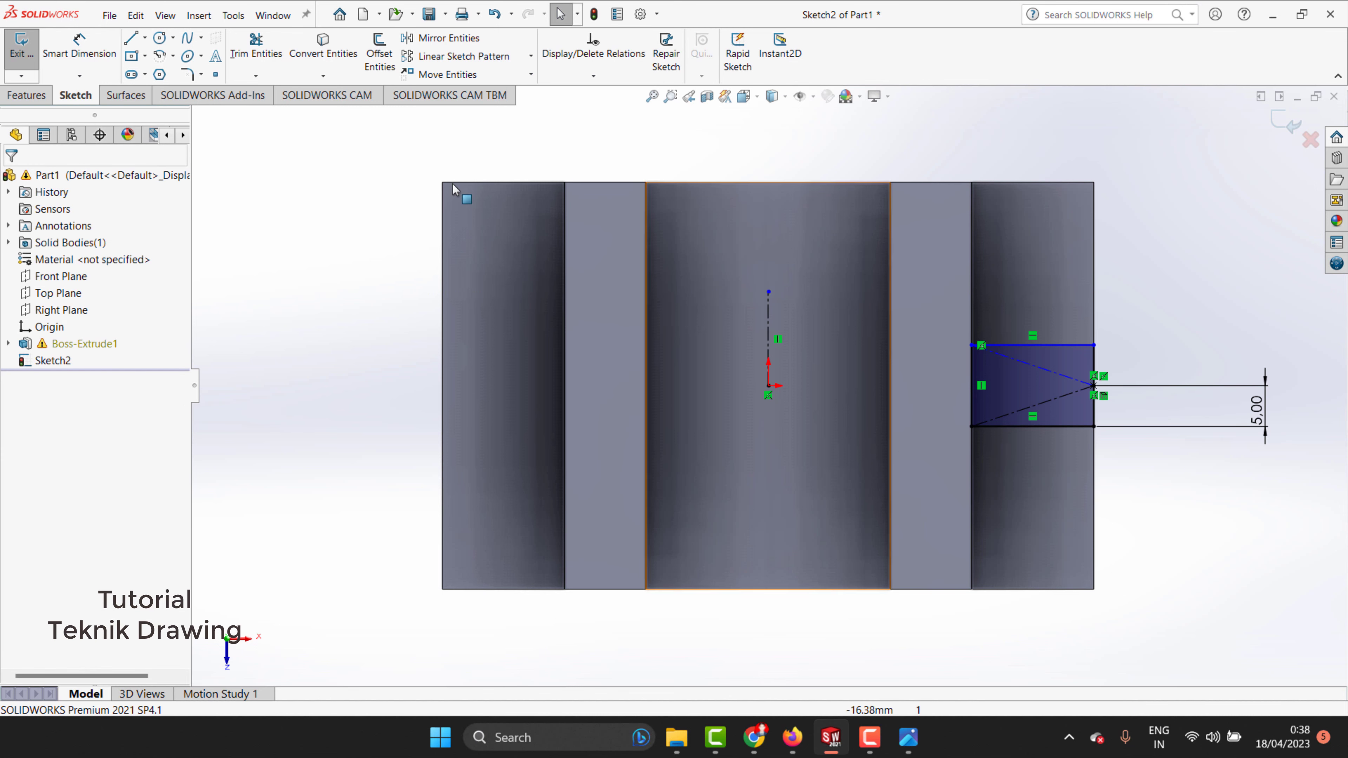
# Mirror the trimmed rectangle about the centerline onto the left strip.
pyautogui.click(449, 38)
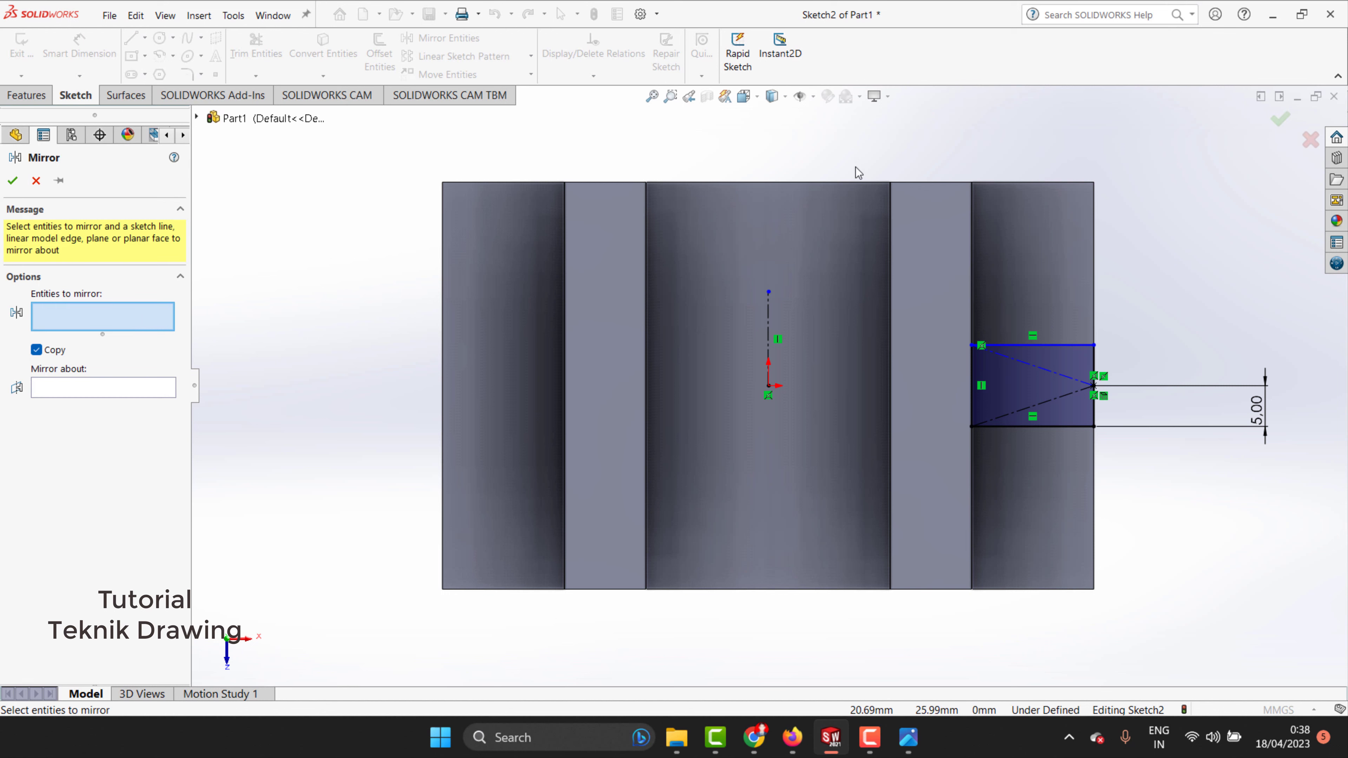
pyautogui.moveTo(856, 169); pyautogui.dragTo(1215, 603)
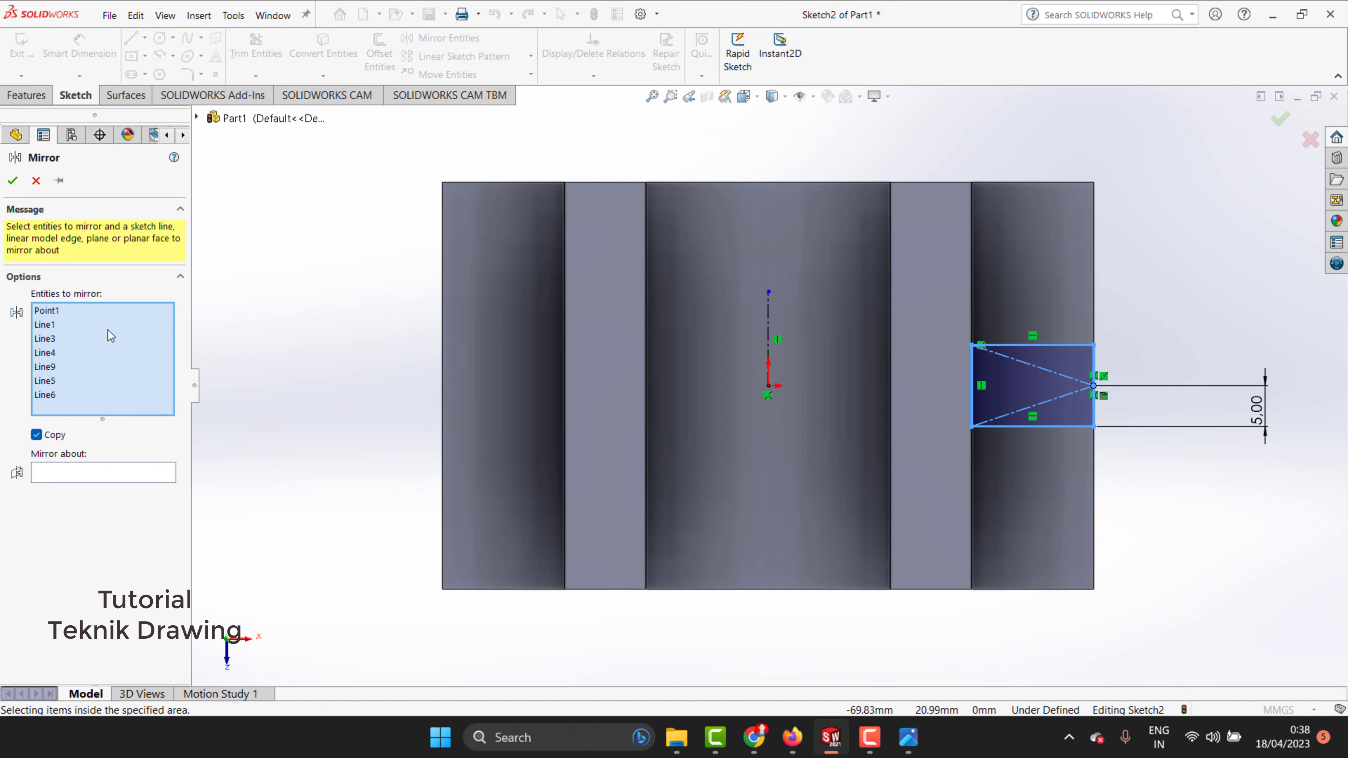
pyautogui.click(74, 475)
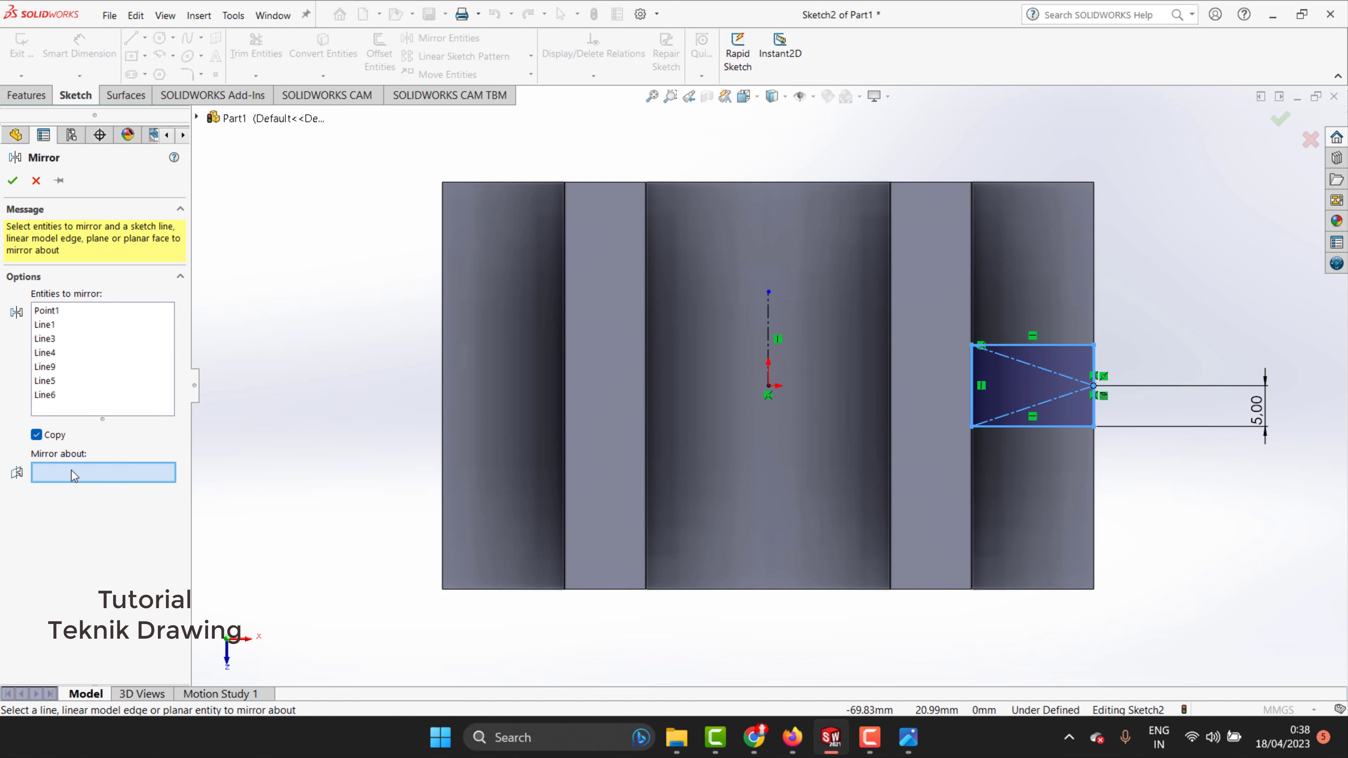
pyautogui.click(771, 319)
pyautogui.click(13, 180)
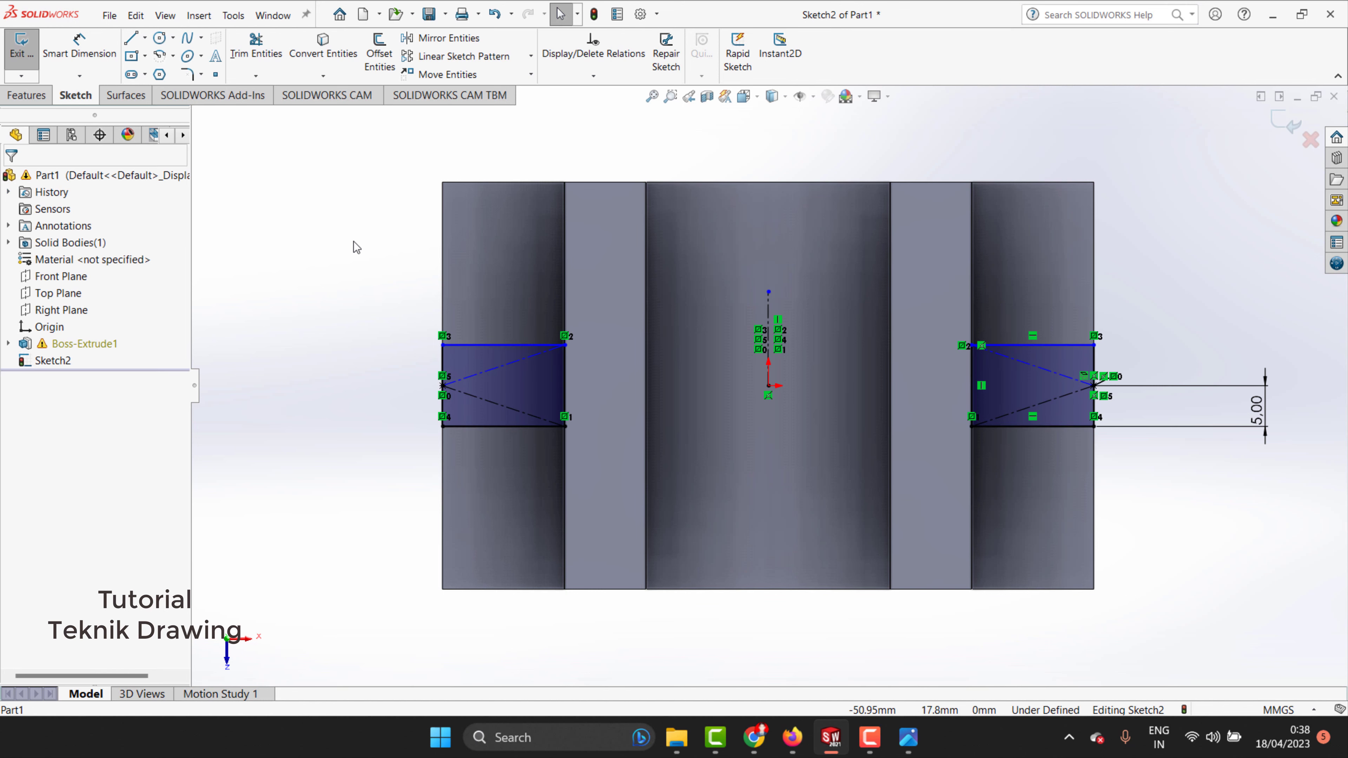
# Extrude the two rectangles 25 mm Blind as Boss-Extrude2.
pyautogui.click(26, 95)
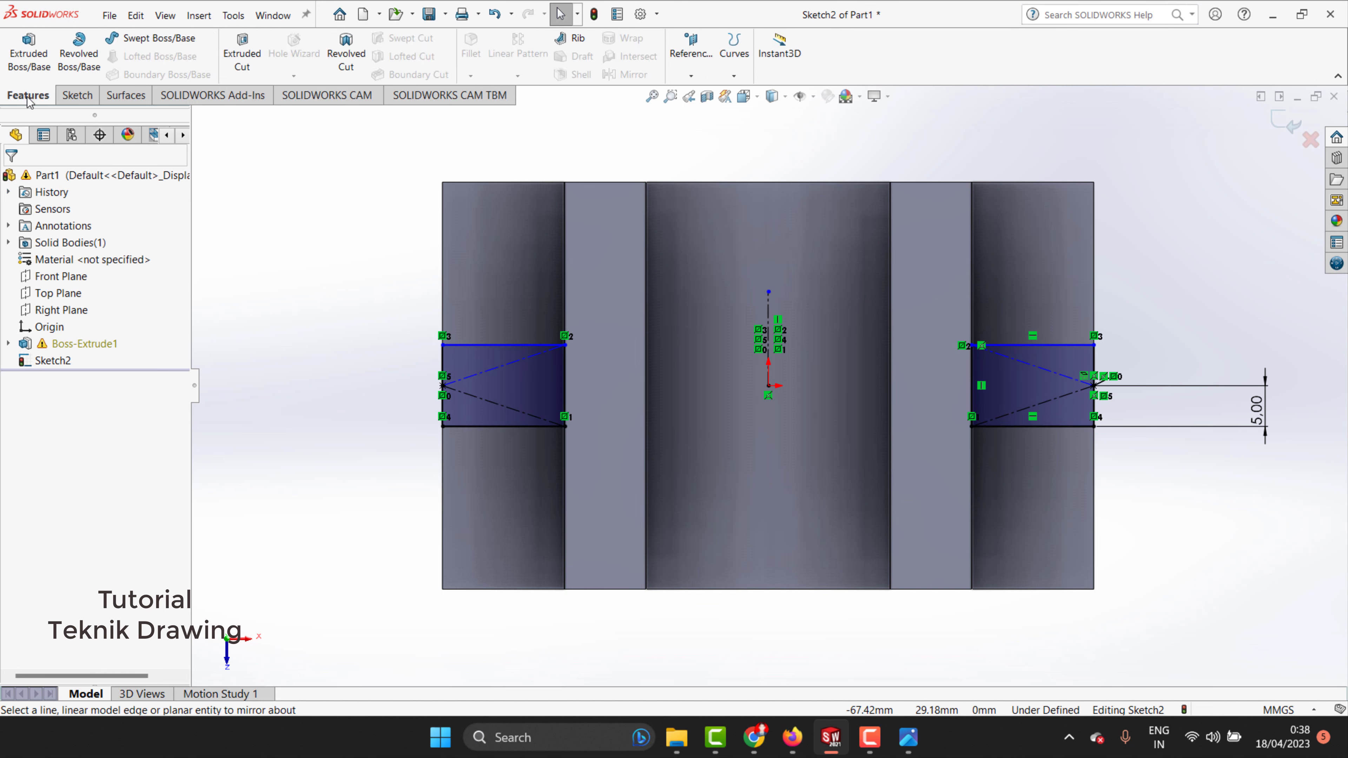
pyautogui.click(25, 57)
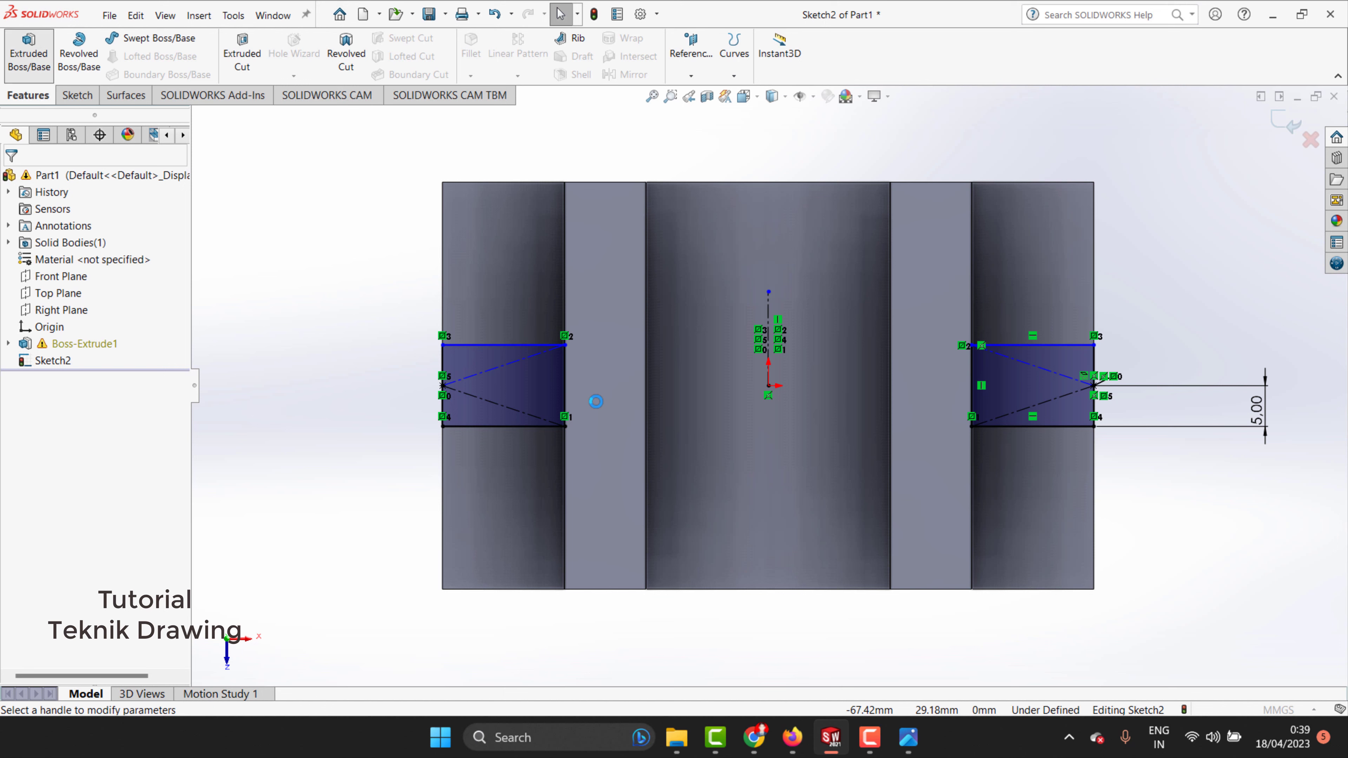
pyautogui.click(1281, 122)
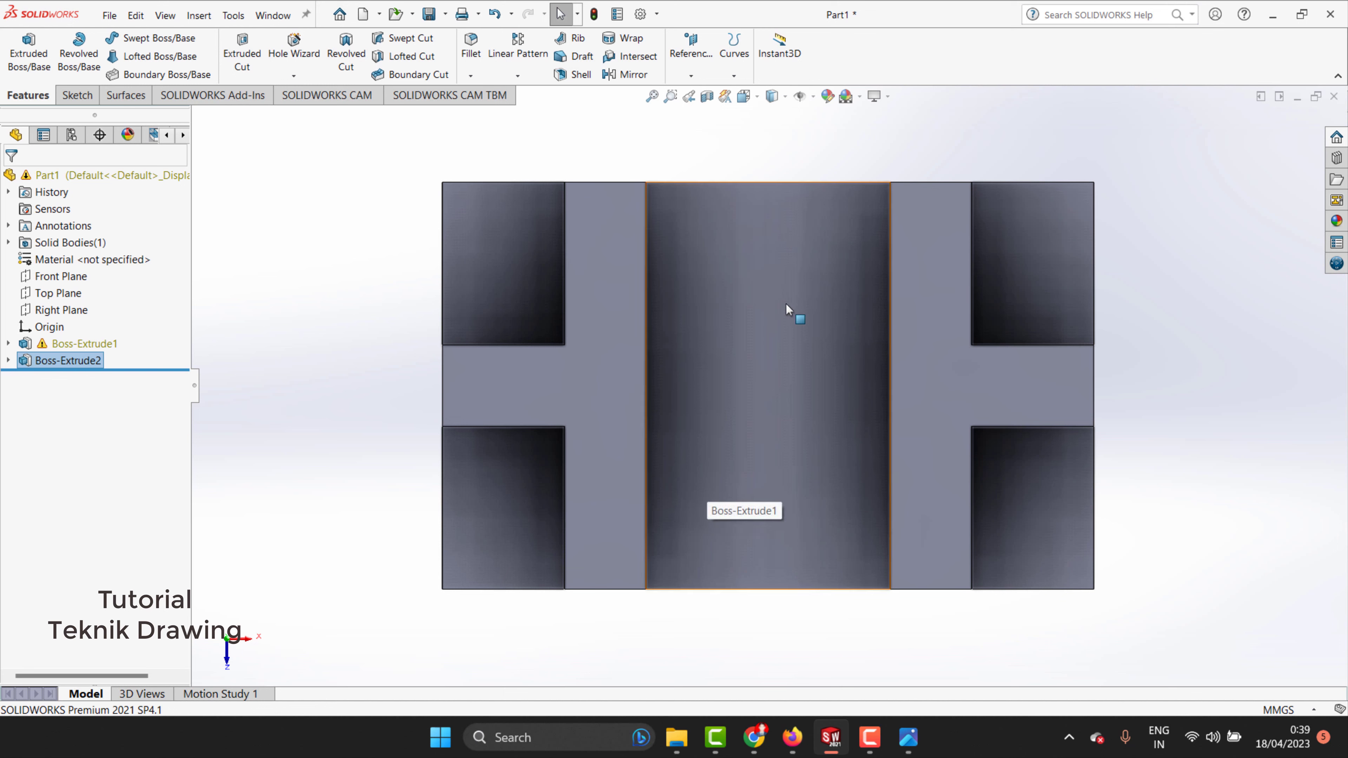
# Orbit the model to a 3D angle and compare it with the reference drawing.
pyautogui.rightClick(1165, 217)
pyautogui.click(1143, 220)
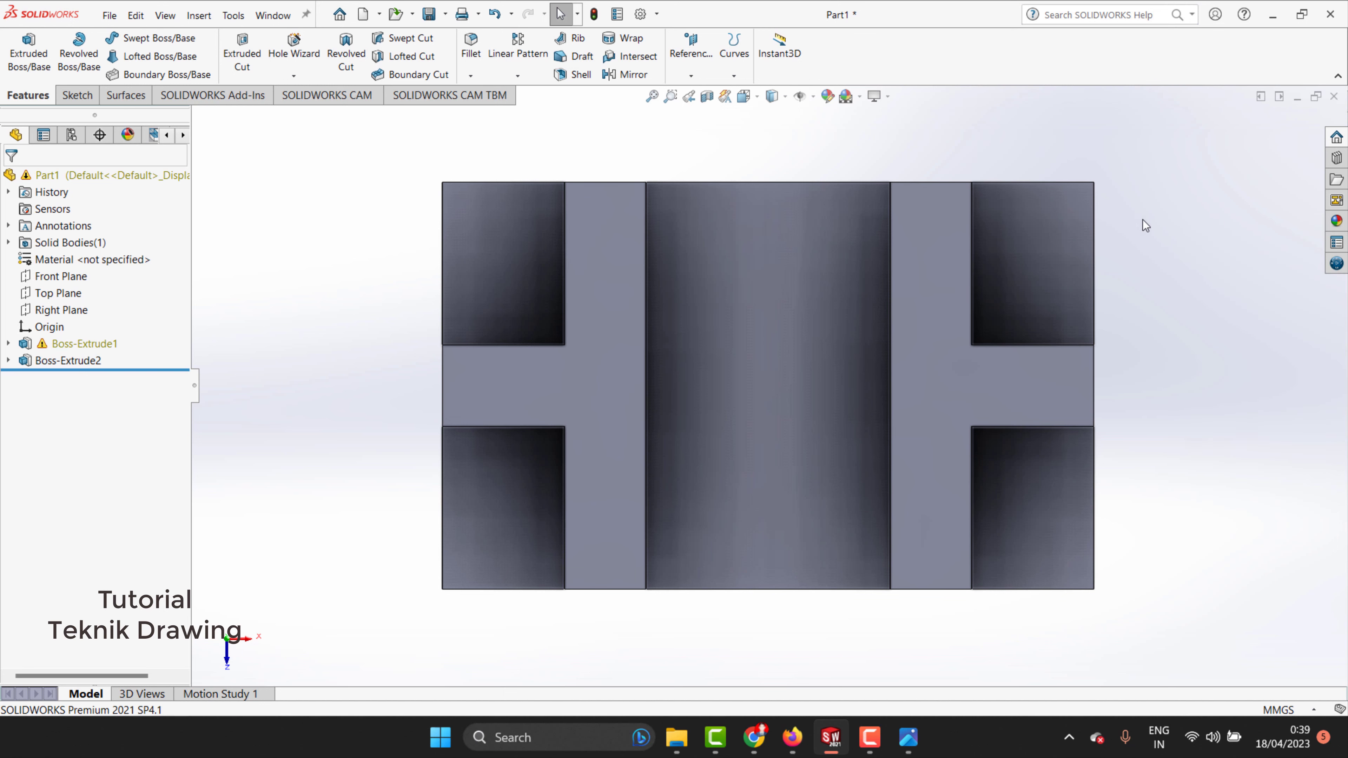
pyautogui.rightClick(1143, 219)
pyautogui.click(1168, 276)
pyautogui.moveTo(1142, 297)
pyautogui.mouseDown()
pyautogui.moveTo(817, 345)
pyautogui.moveTo(828, 197)
pyautogui.moveTo(773, 128)
pyautogui.moveTo(779, 190)
pyautogui.moveTo(811, 166)
pyautogui.moveTo(800, 173)
pyautogui.mouseUp()
pyautogui.click(909, 737)
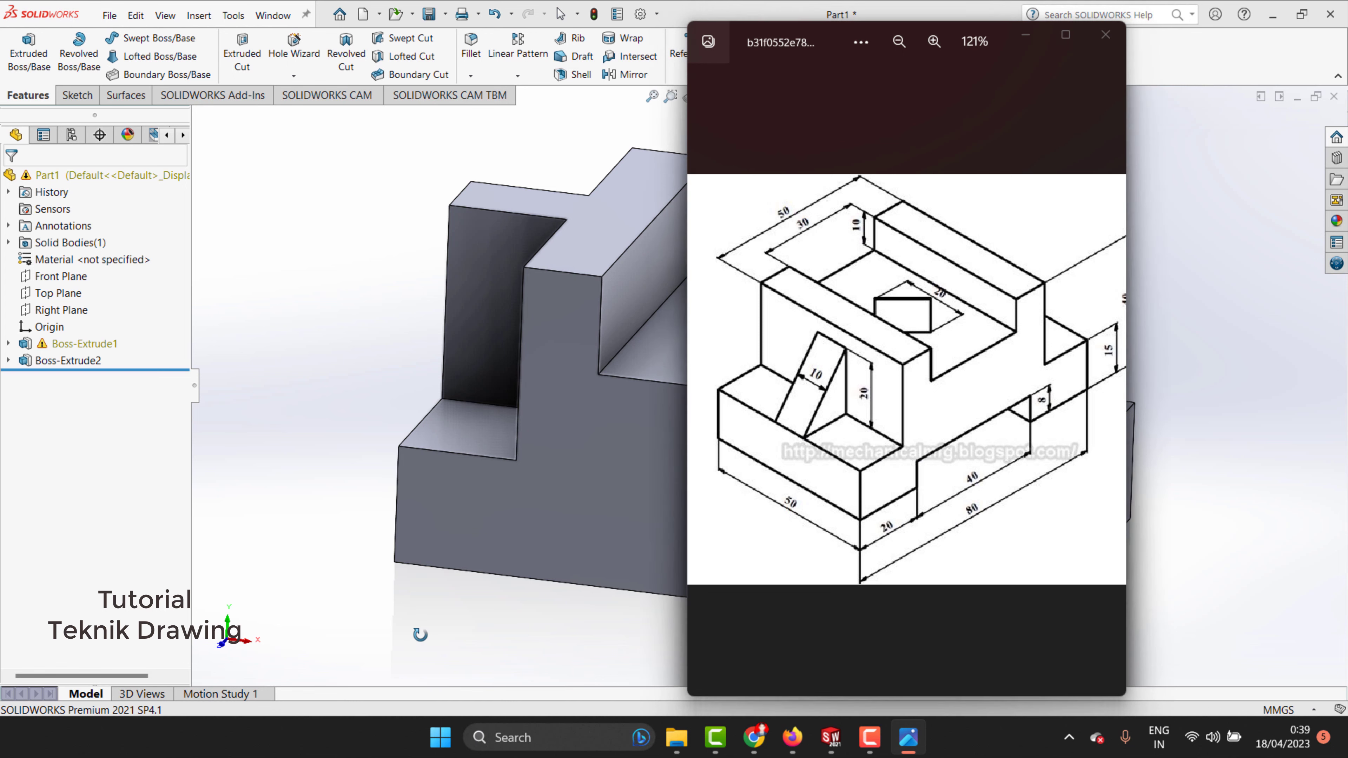
pyautogui.click(419, 636)
# Undo the 25 mm crossbar extrusion.
pyautogui.hotkey('ctrl', 'z')
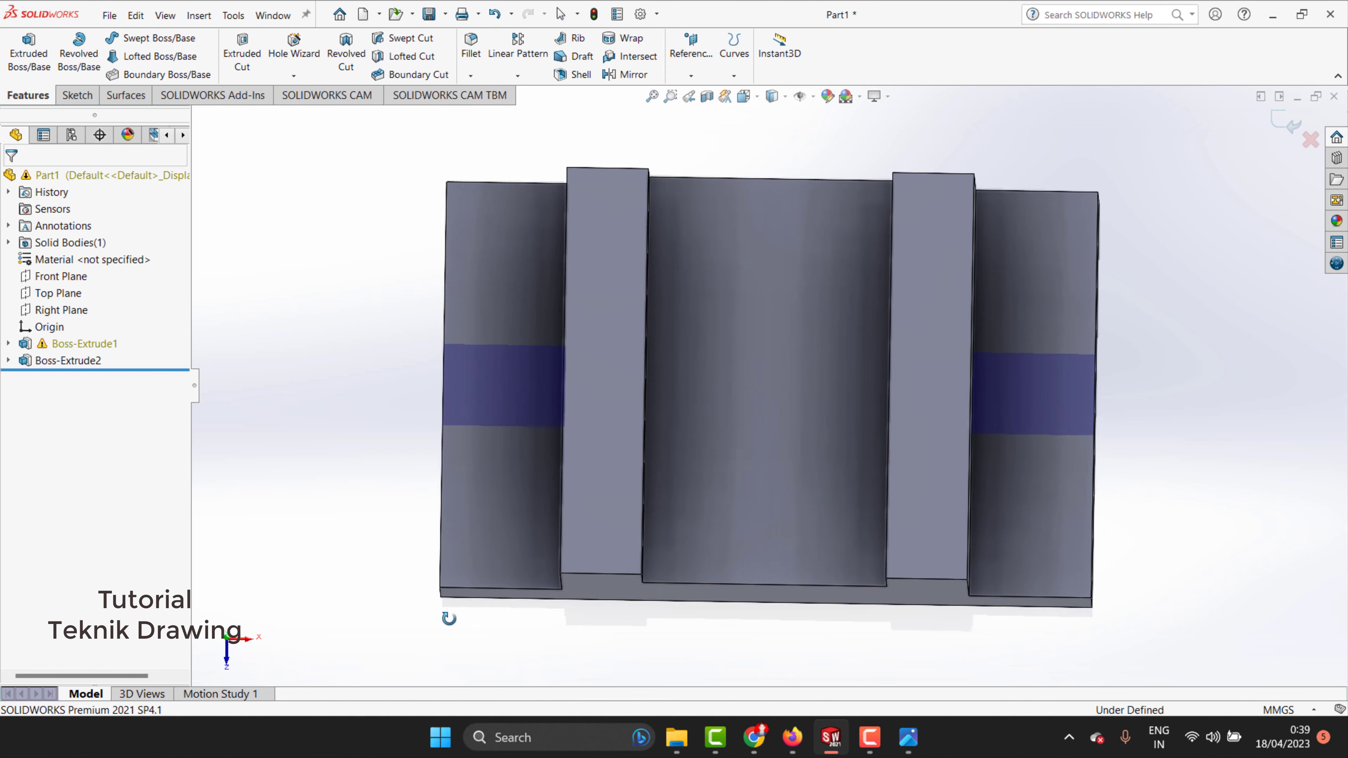
pyautogui.rightClick(1180, 270)
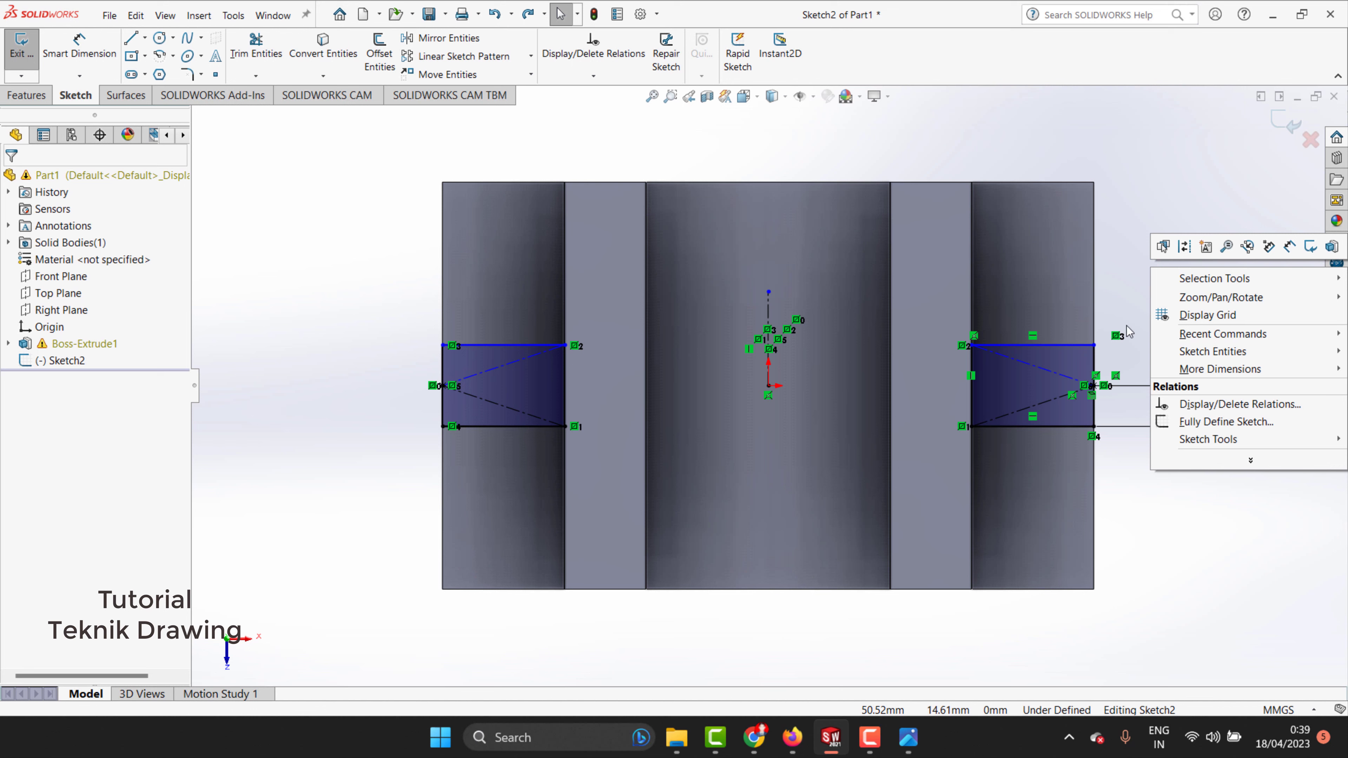
pyautogui.rightClick(1148, 199)
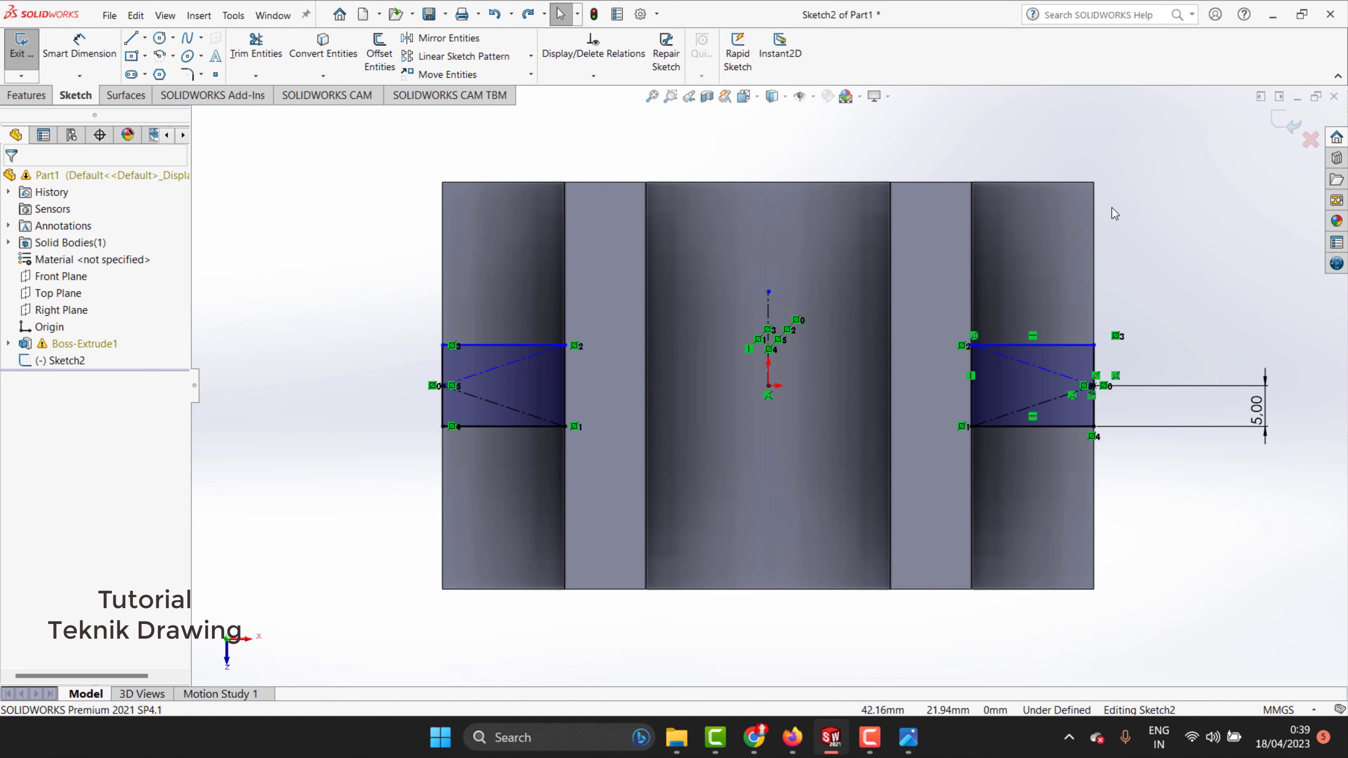
# Re-extrude the crossbar rectangles 20 mm deep as Boss-Extrude3.
pyautogui.click(36, 97)
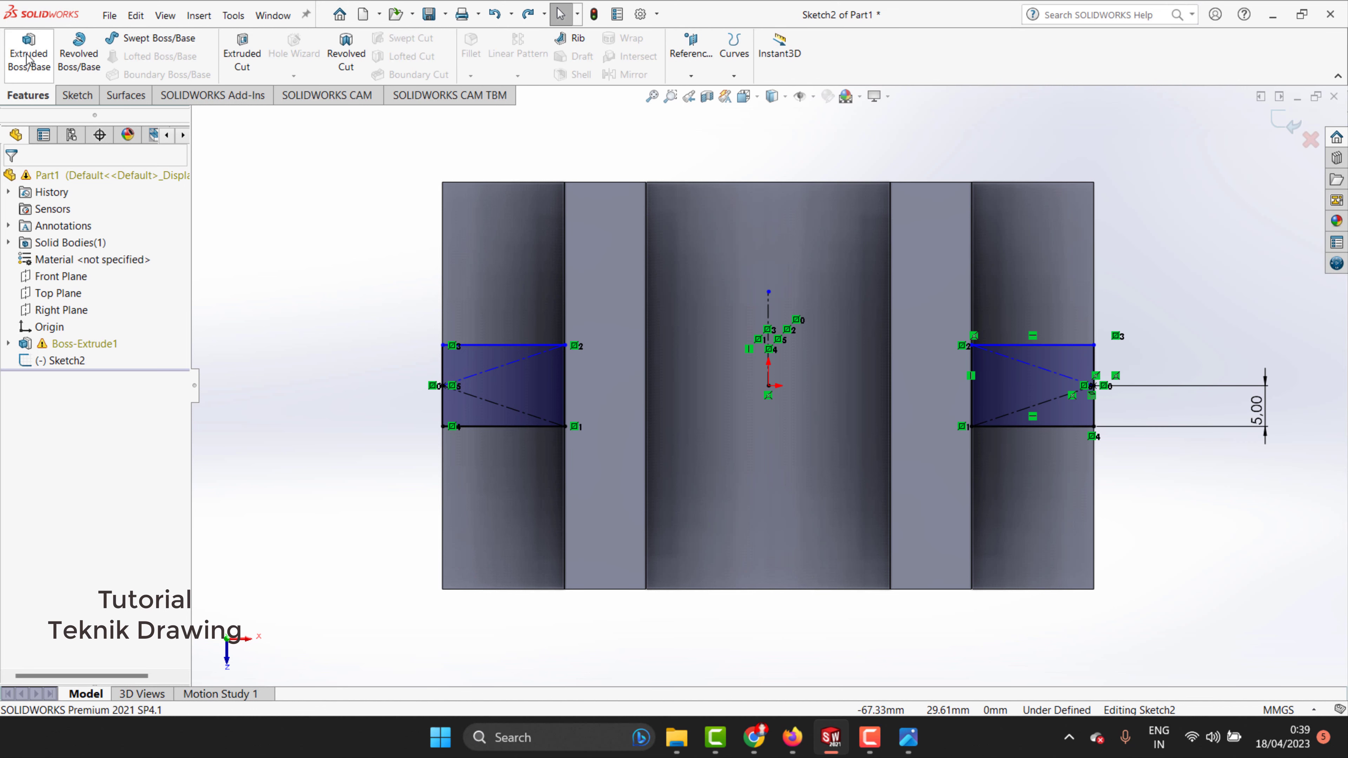
pyautogui.click(28, 57)
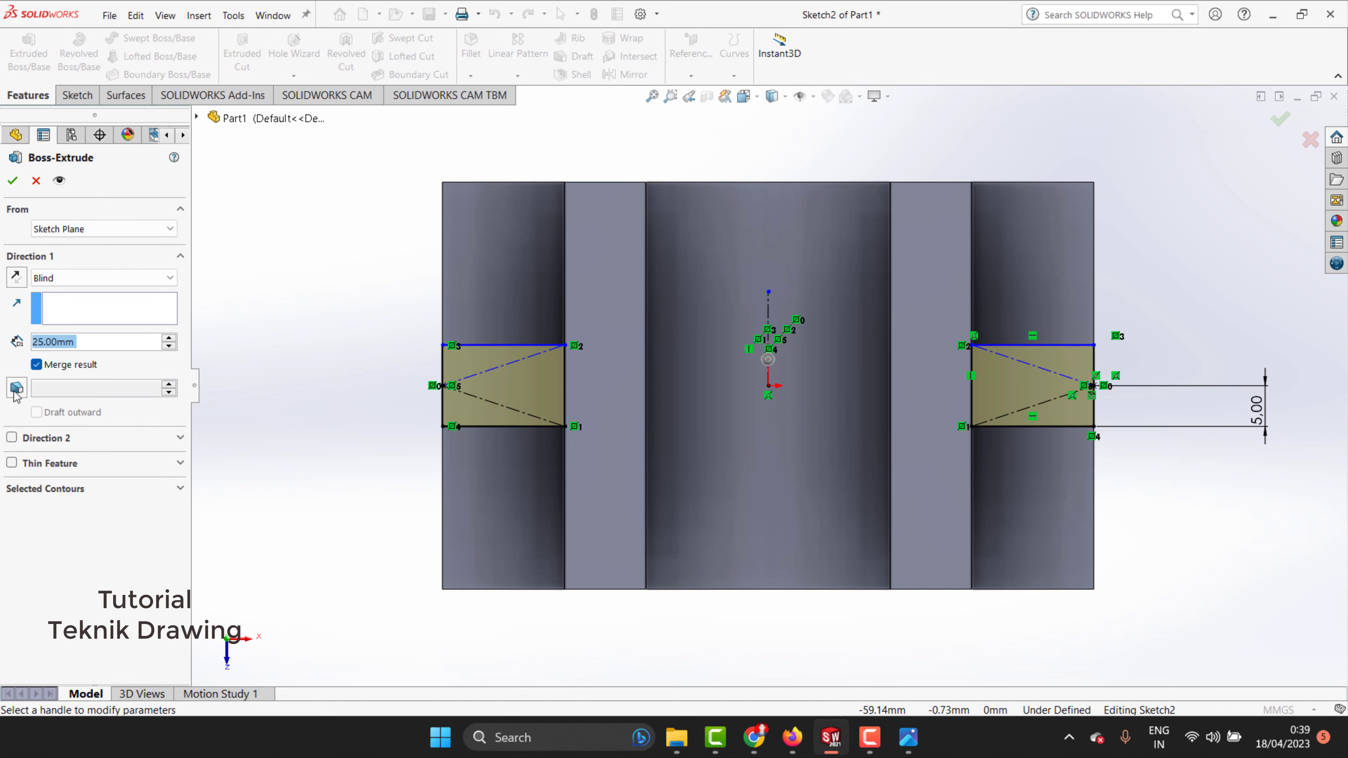
pyautogui.click(919, 740)
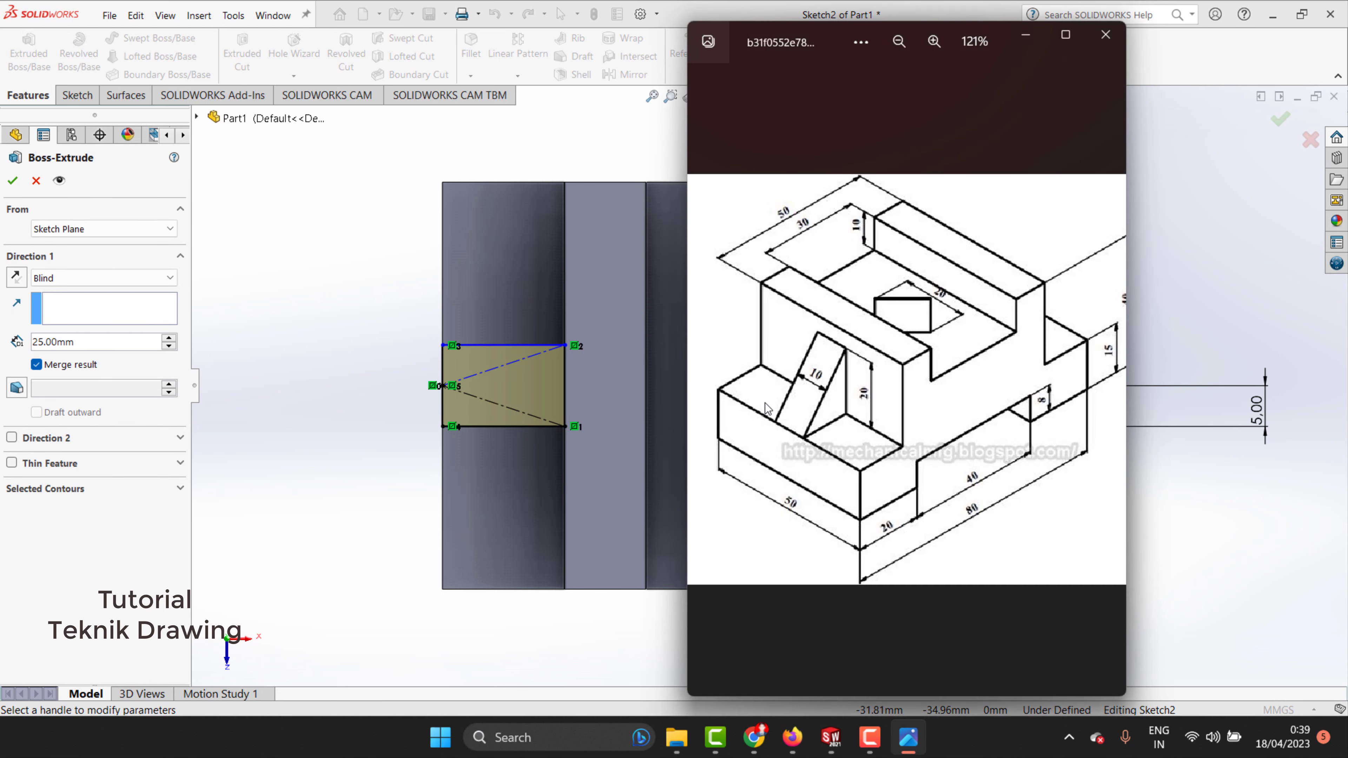
pyautogui.click(1025, 34)
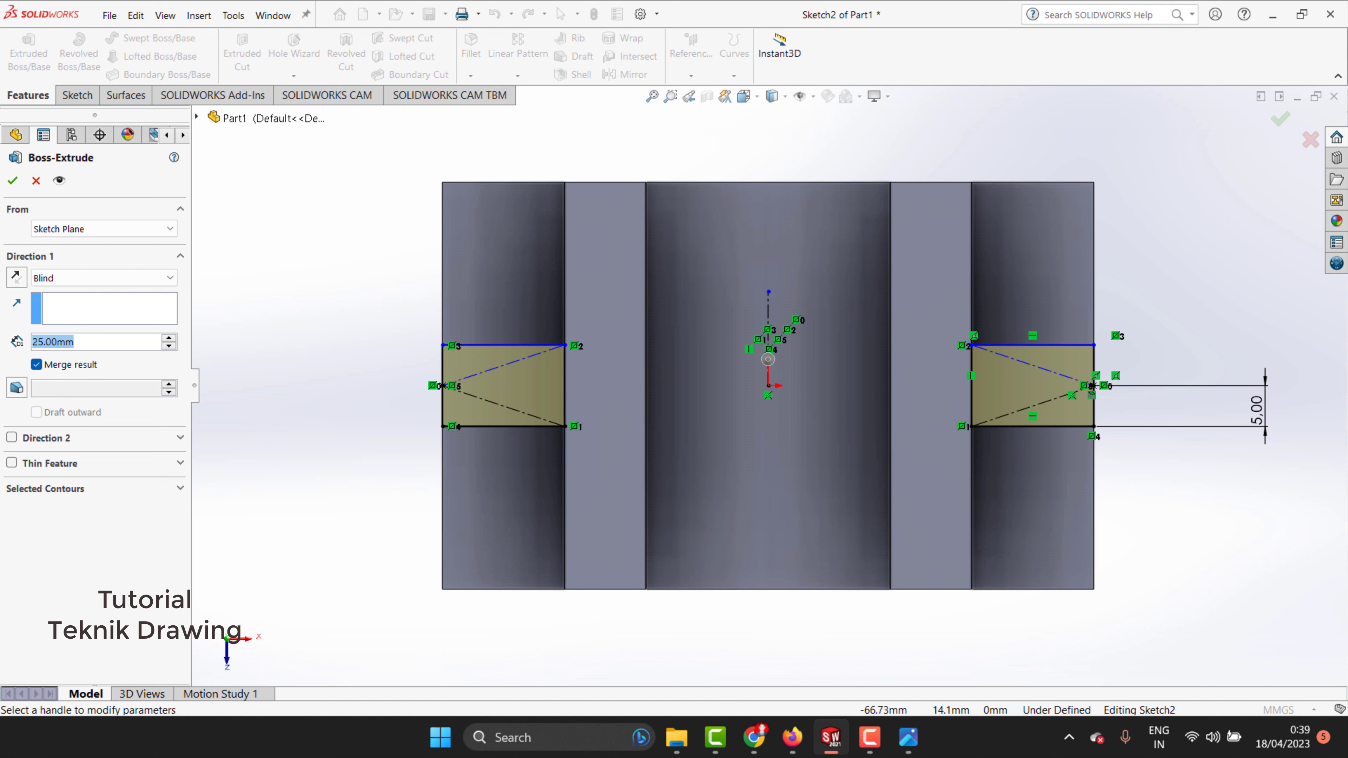
pyautogui.write('2')
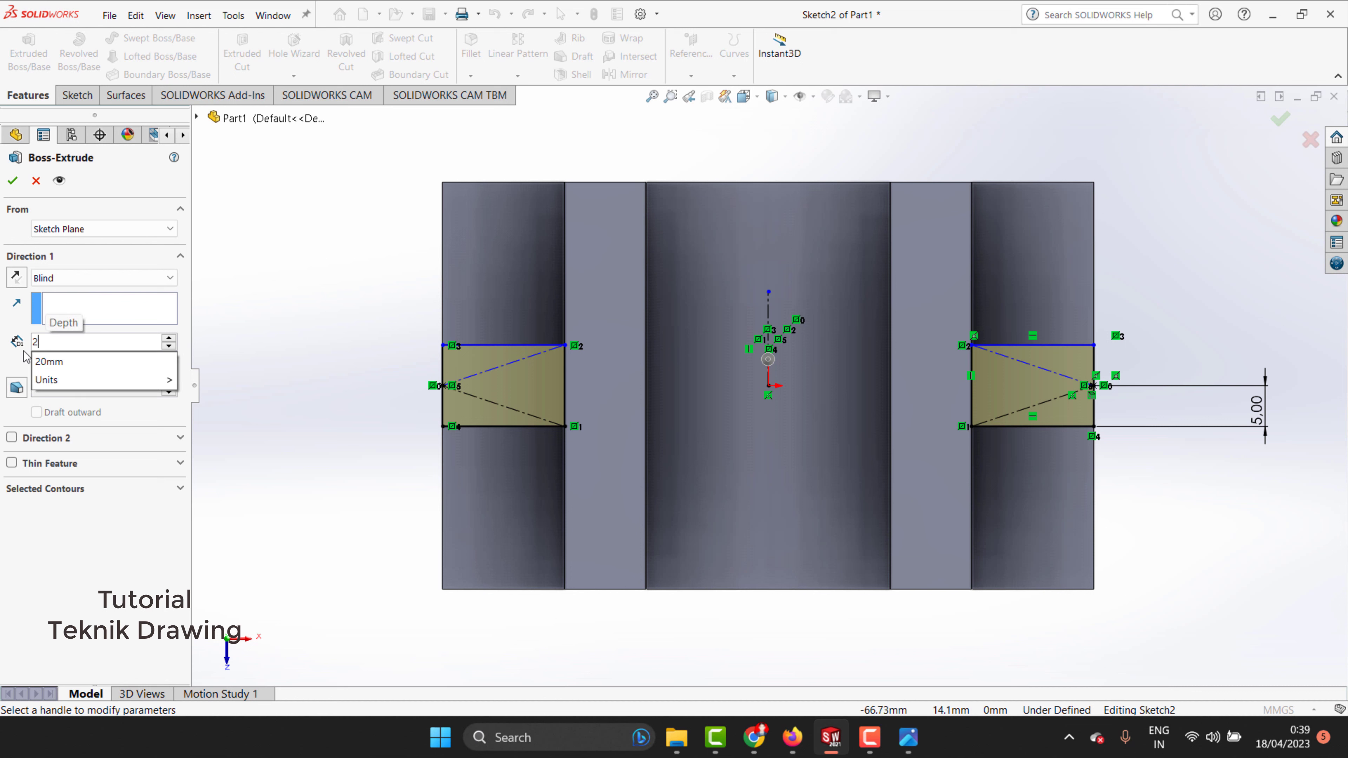
pyautogui.write('0')
pyautogui.click(57, 363)
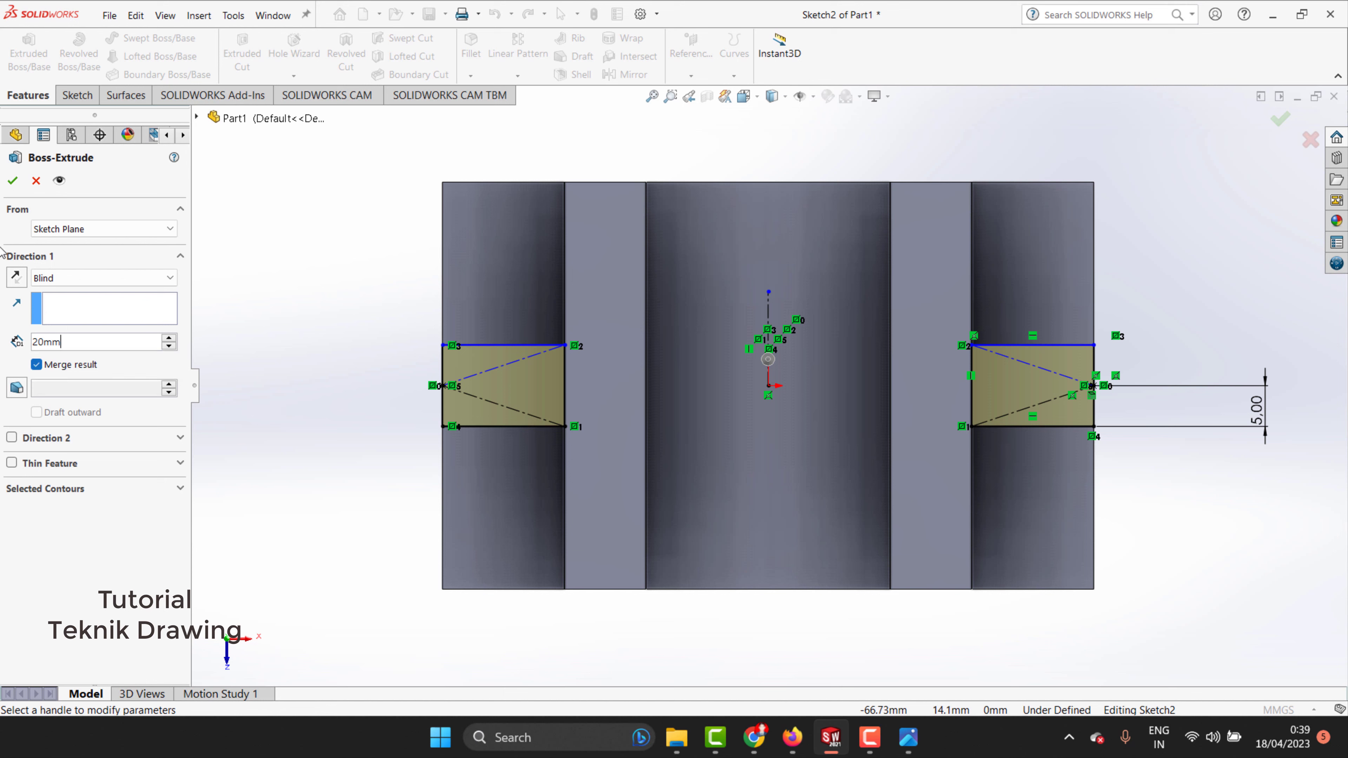
pyautogui.click(20, 174)
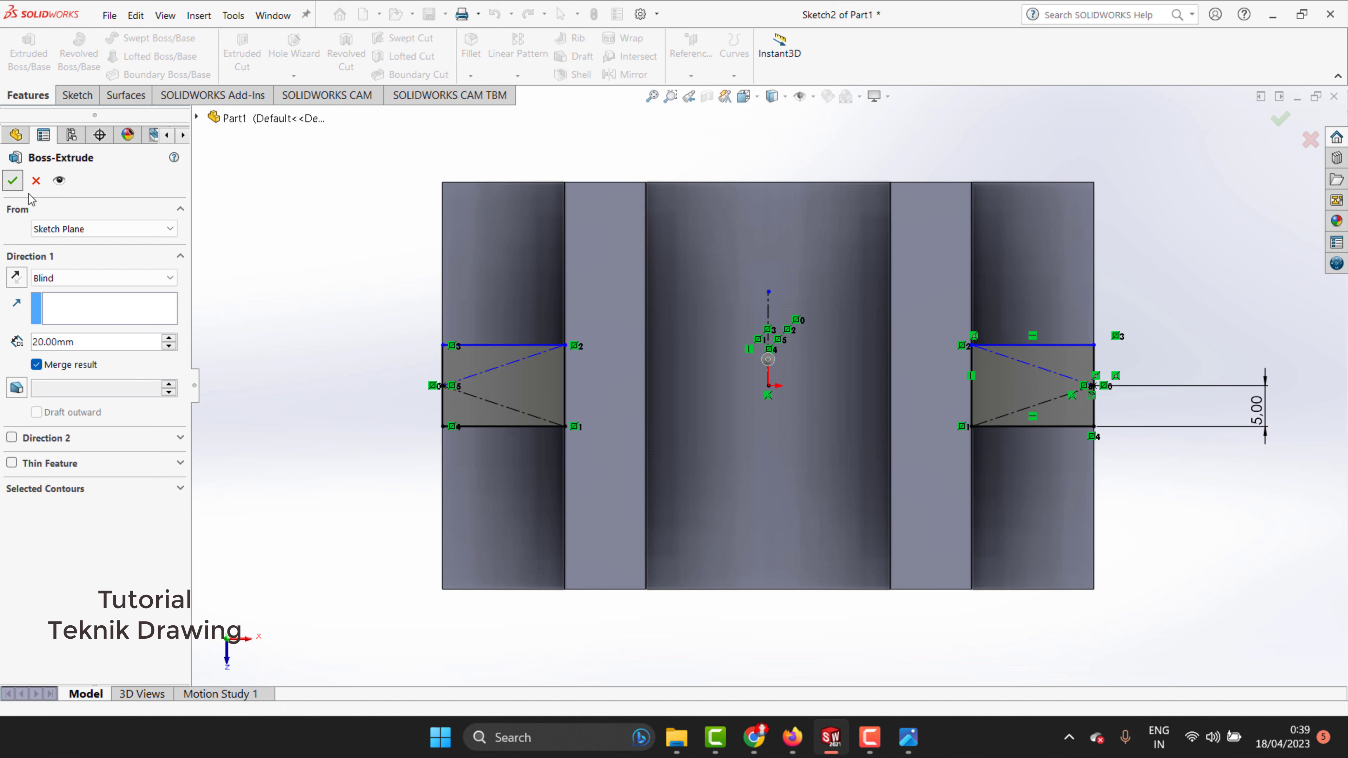
pyautogui.rightClick(1150, 235)
pyautogui.click(1027, 137)
# Orbit to an isometric view and start a sketch normal to the left block's front face.
pyautogui.rightClick(1027, 137)
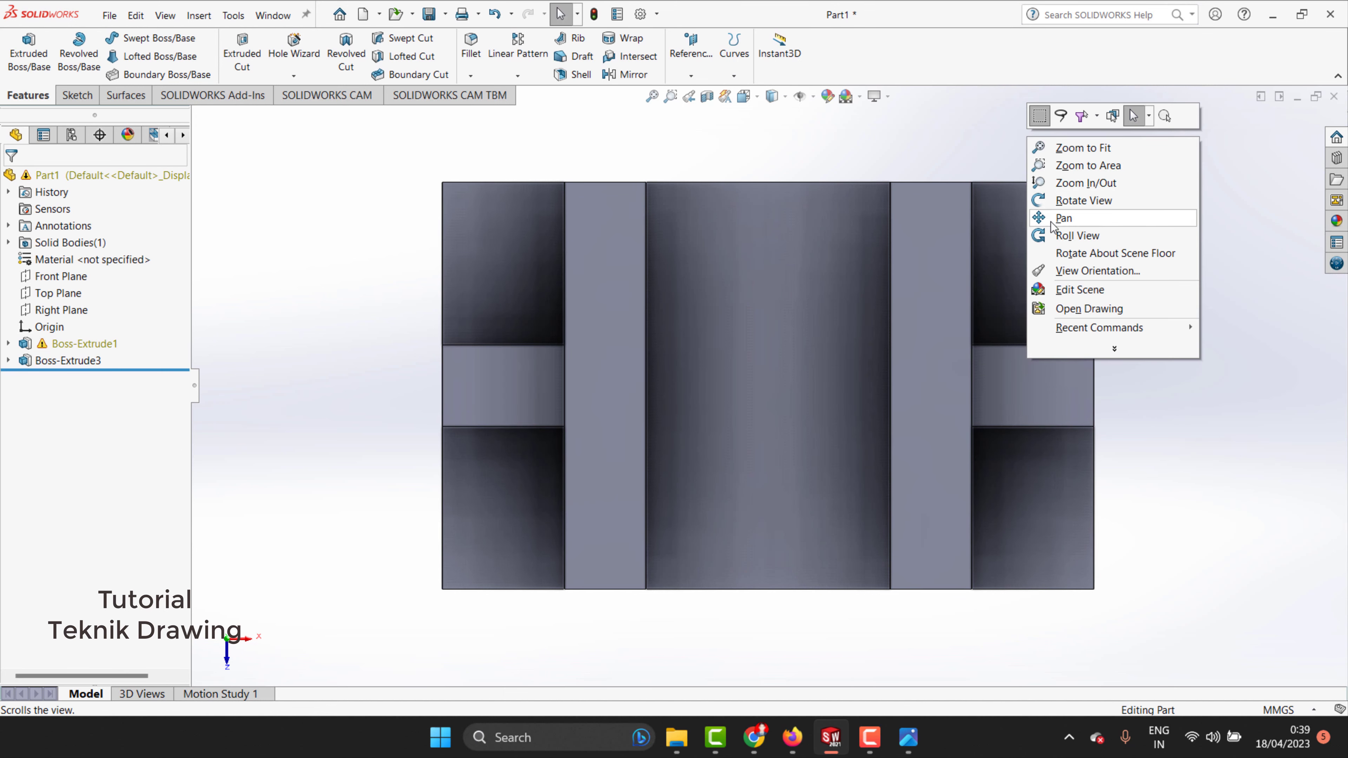
pyautogui.click(1058, 207)
pyautogui.moveTo(806, 385); pyautogui.dragTo(690, 338)
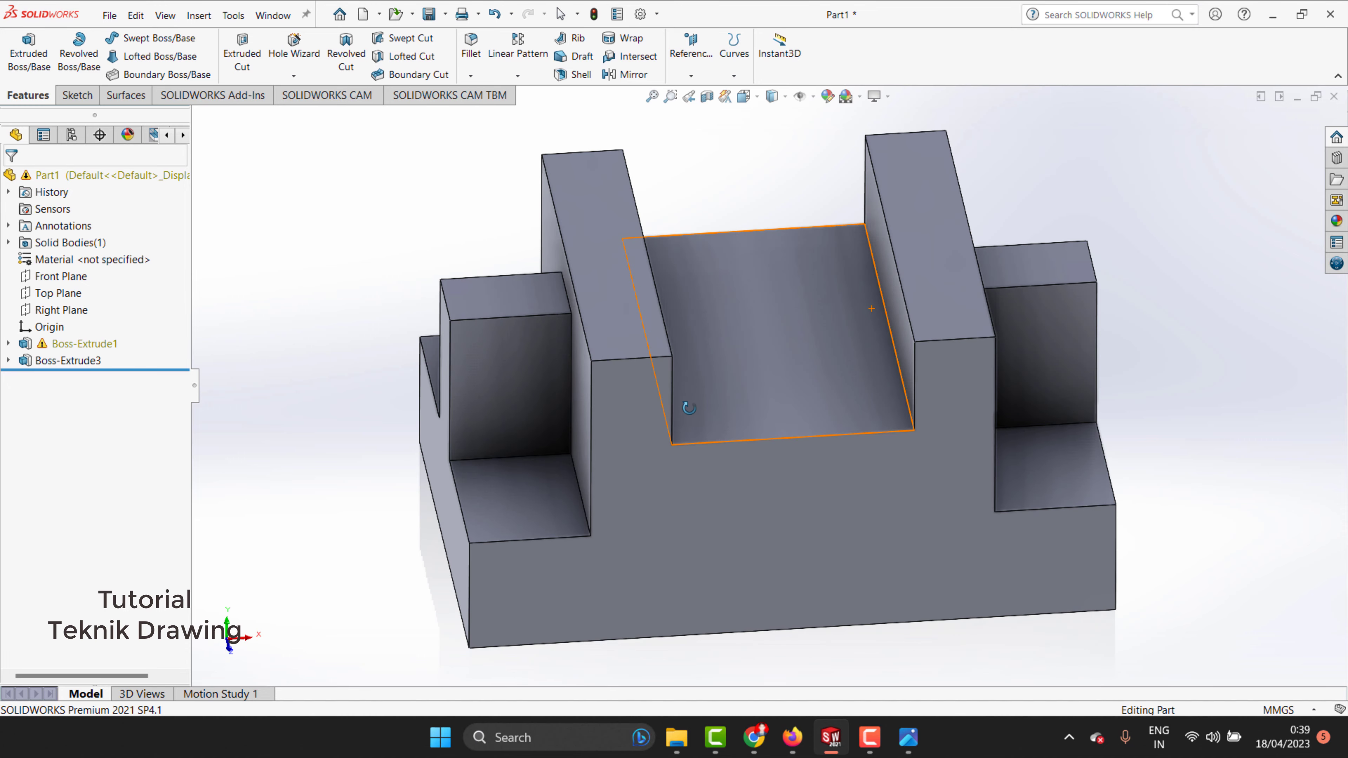
pyautogui.rightClick(693, 294)
pyautogui.click(714, 303)
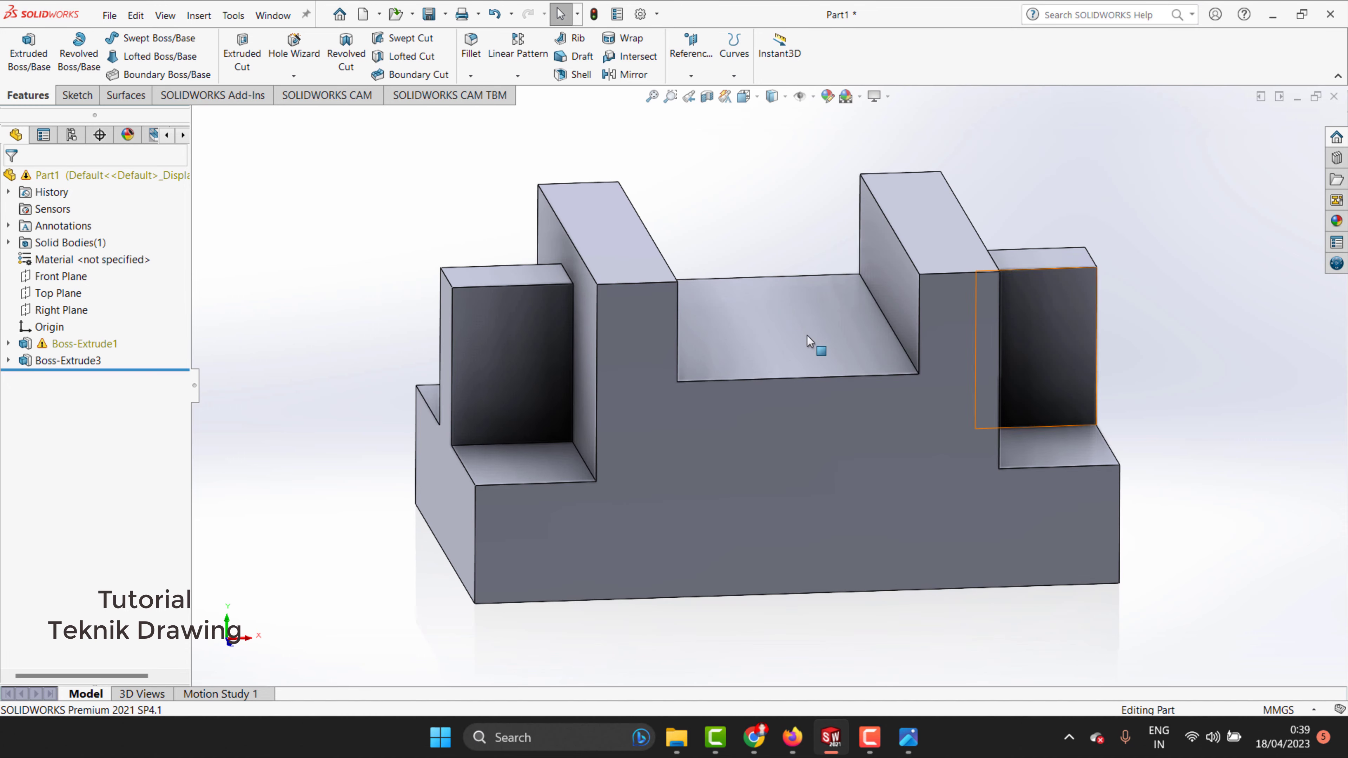
pyautogui.click(491, 347)
pyautogui.click(616, 311)
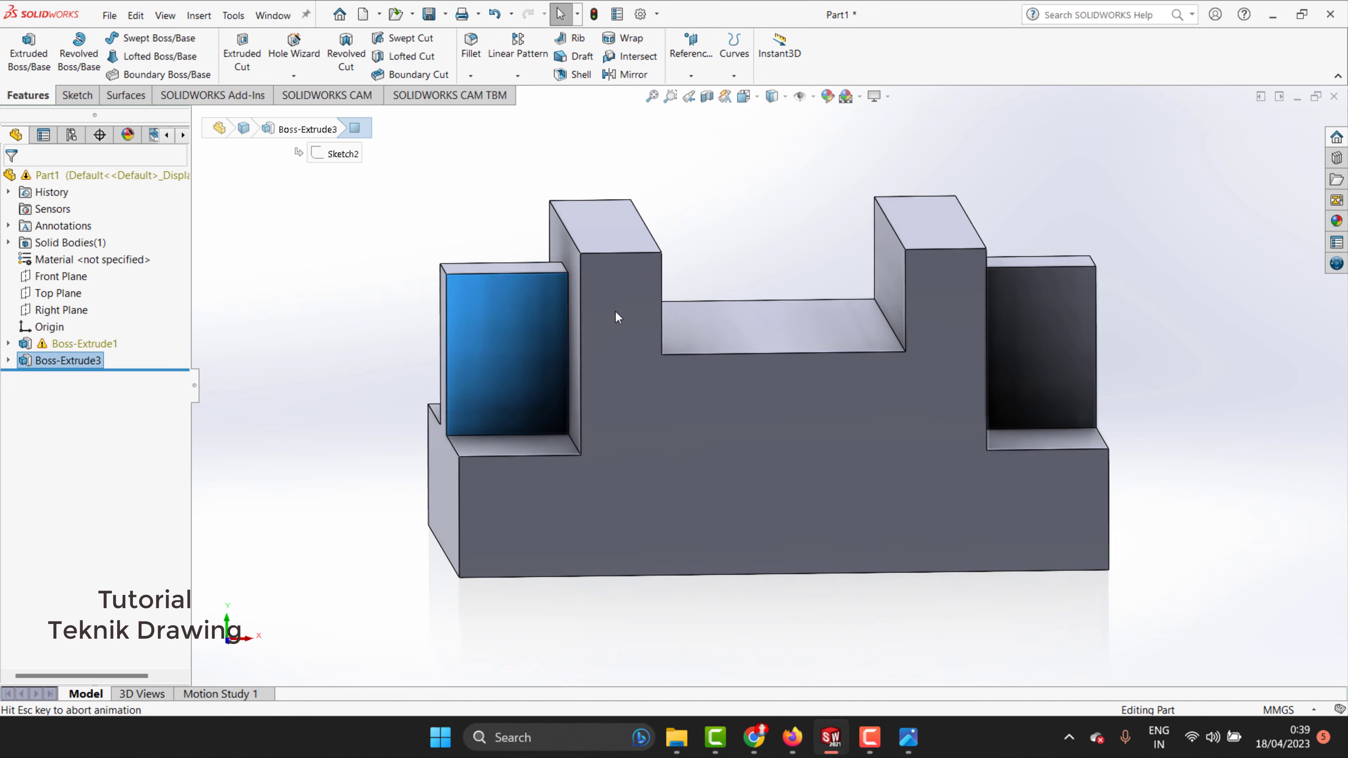
pyautogui.click(77, 95)
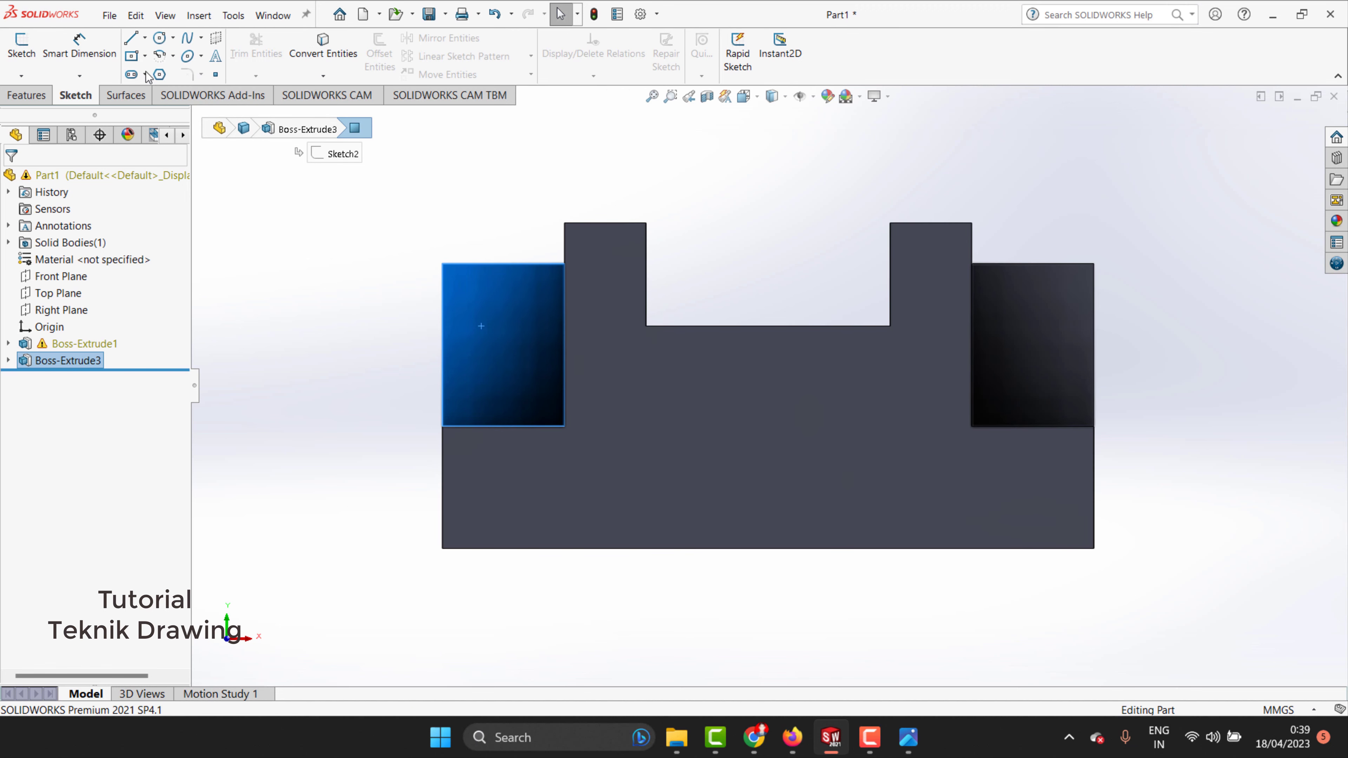
# Draw two diagonals from the blocks' inner top corners down to the outer base corners.
pyautogui.click(131, 38)
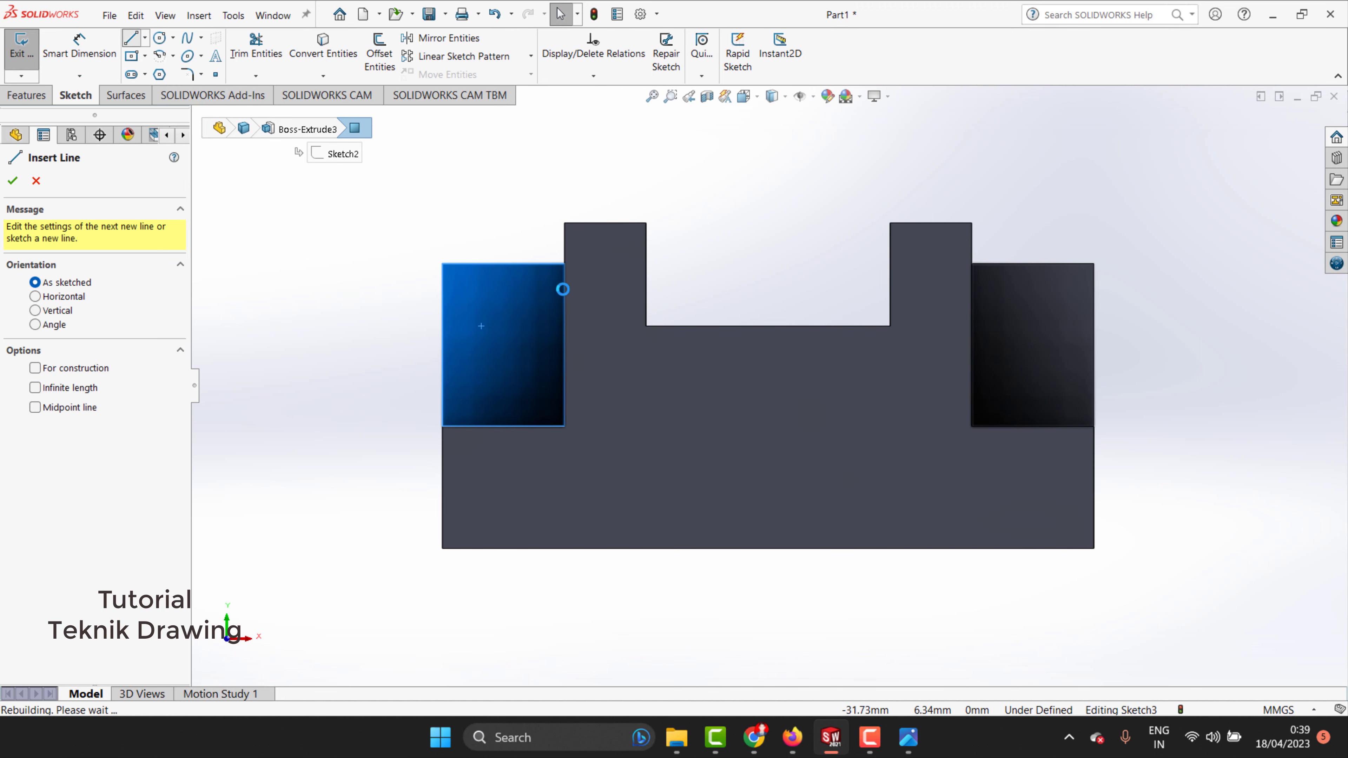
pyautogui.click(565, 265)
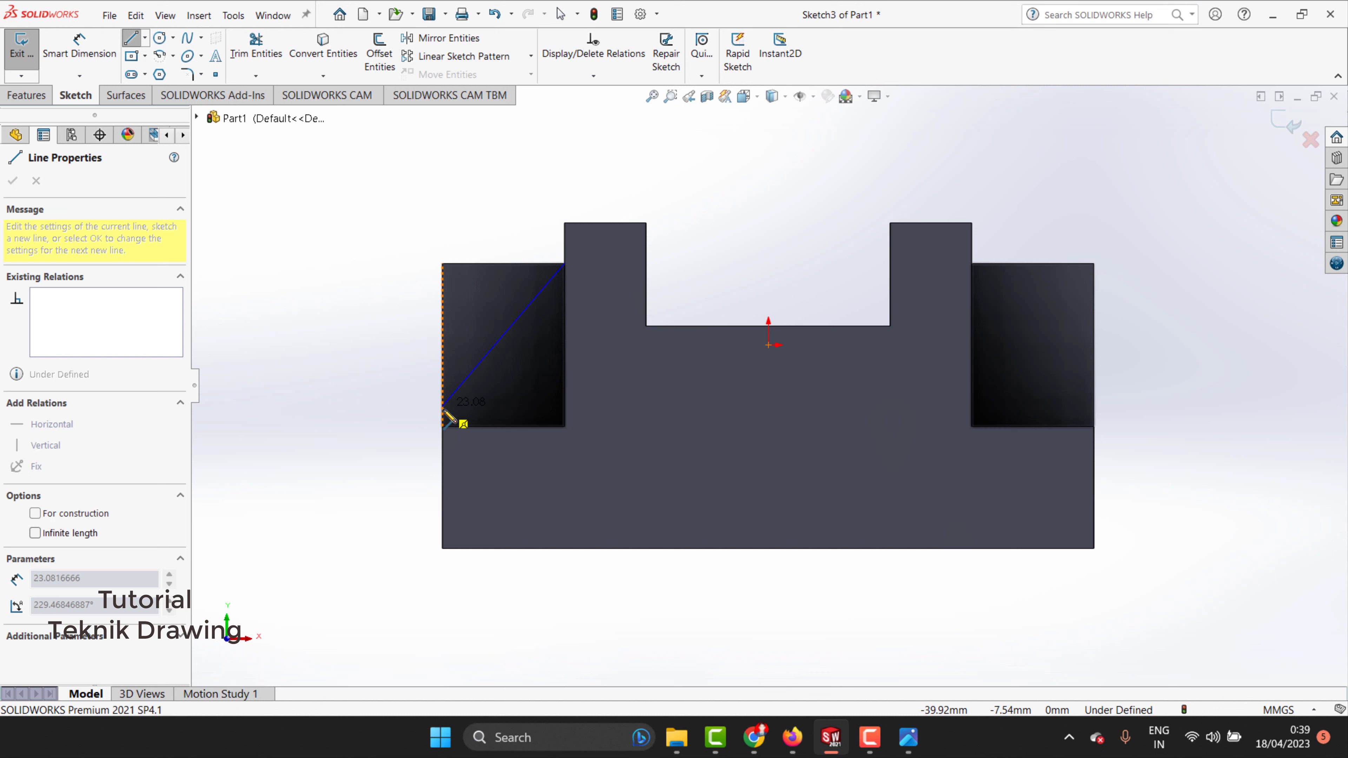
pyautogui.click(443, 427)
pyautogui.press('Escape')
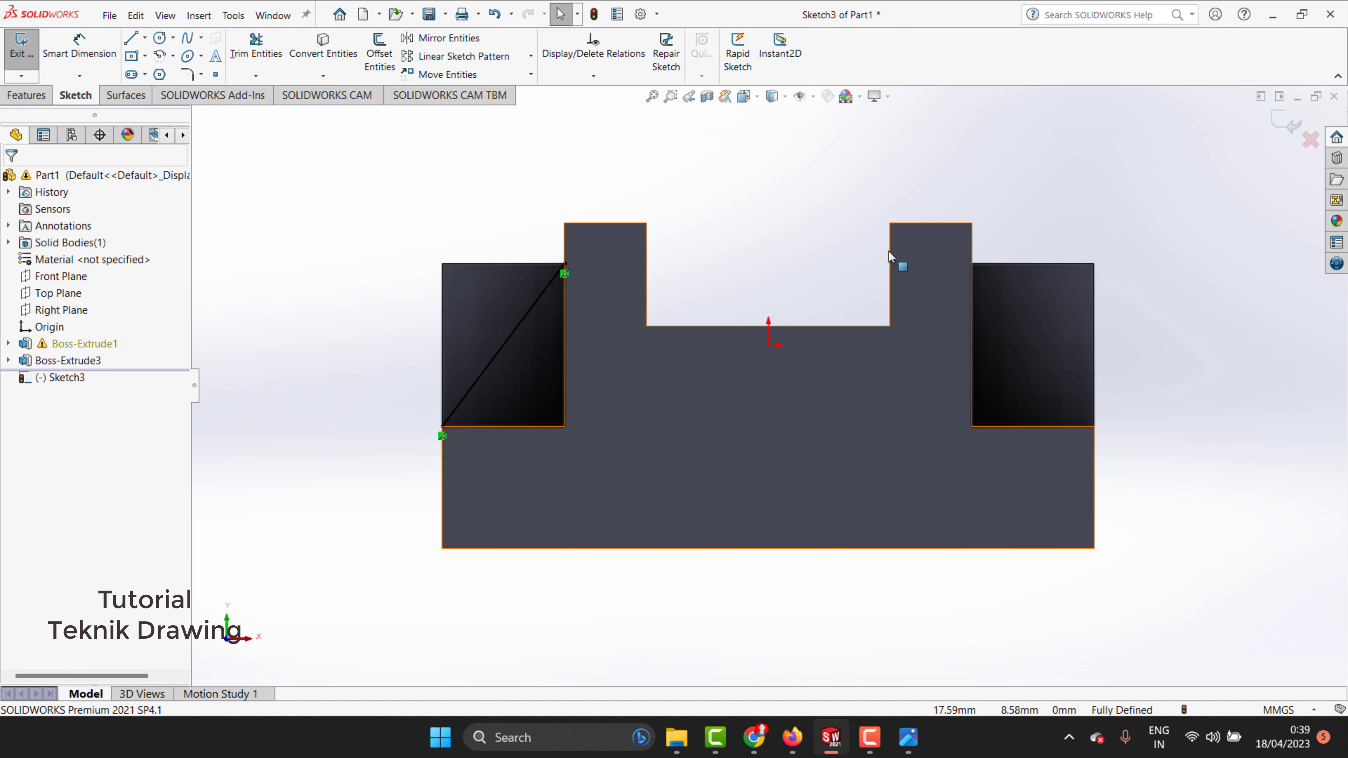
pyautogui.click(131, 37)
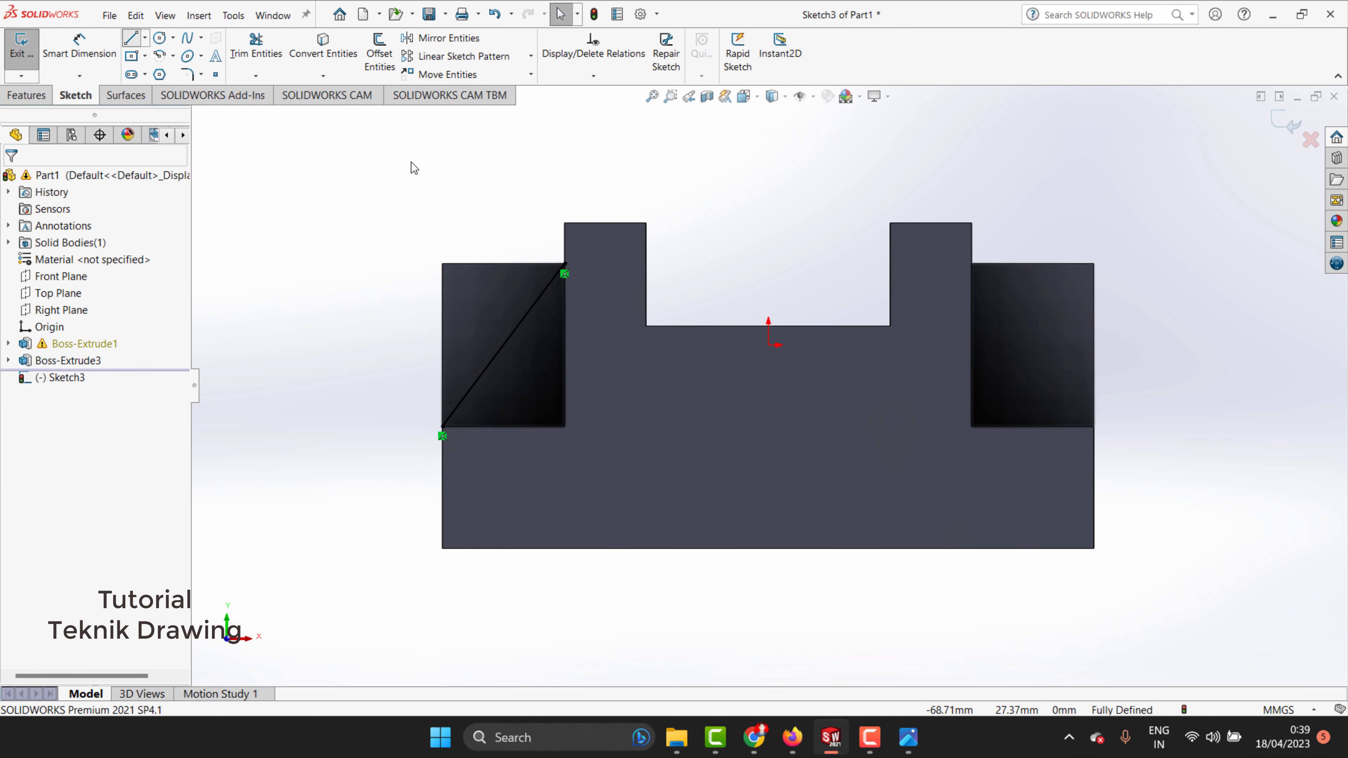
pyautogui.click(972, 265)
pyautogui.click(1094, 427)
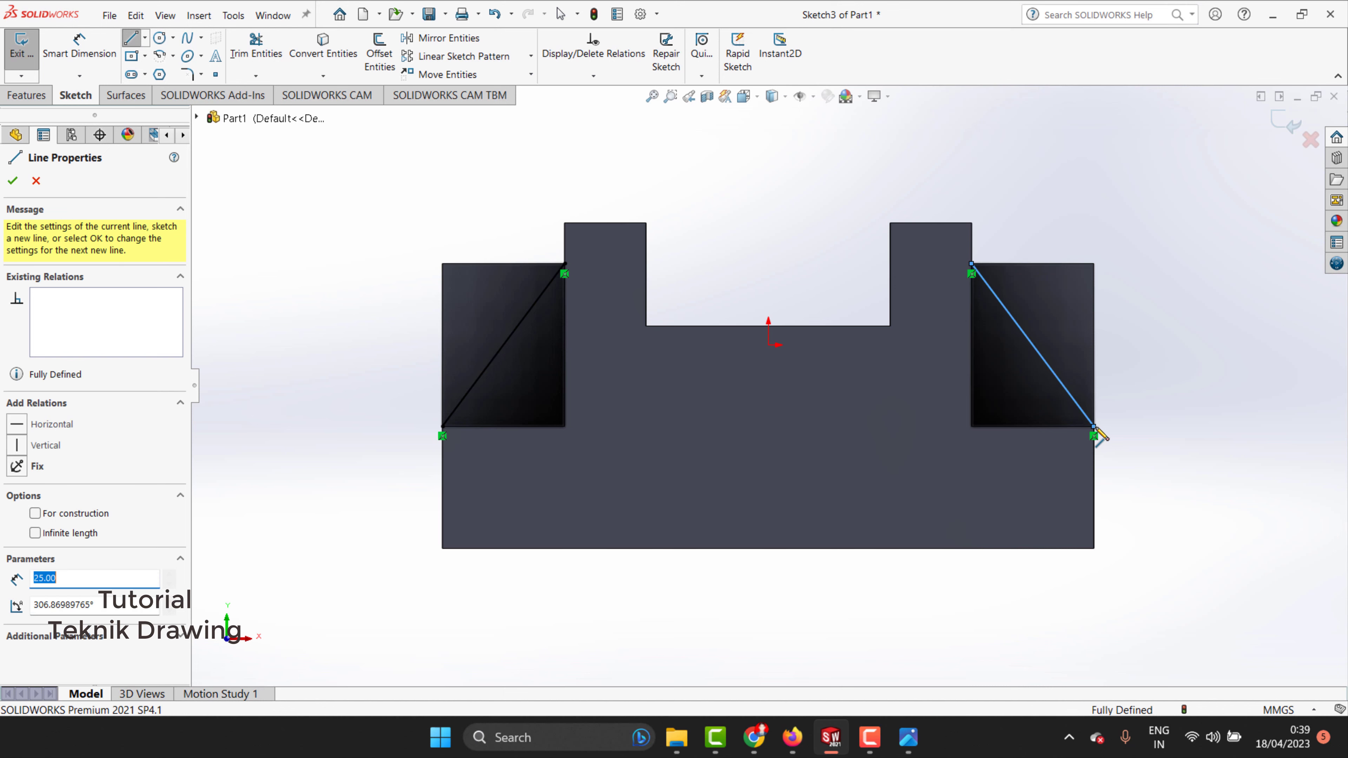
pyautogui.press('Escape')
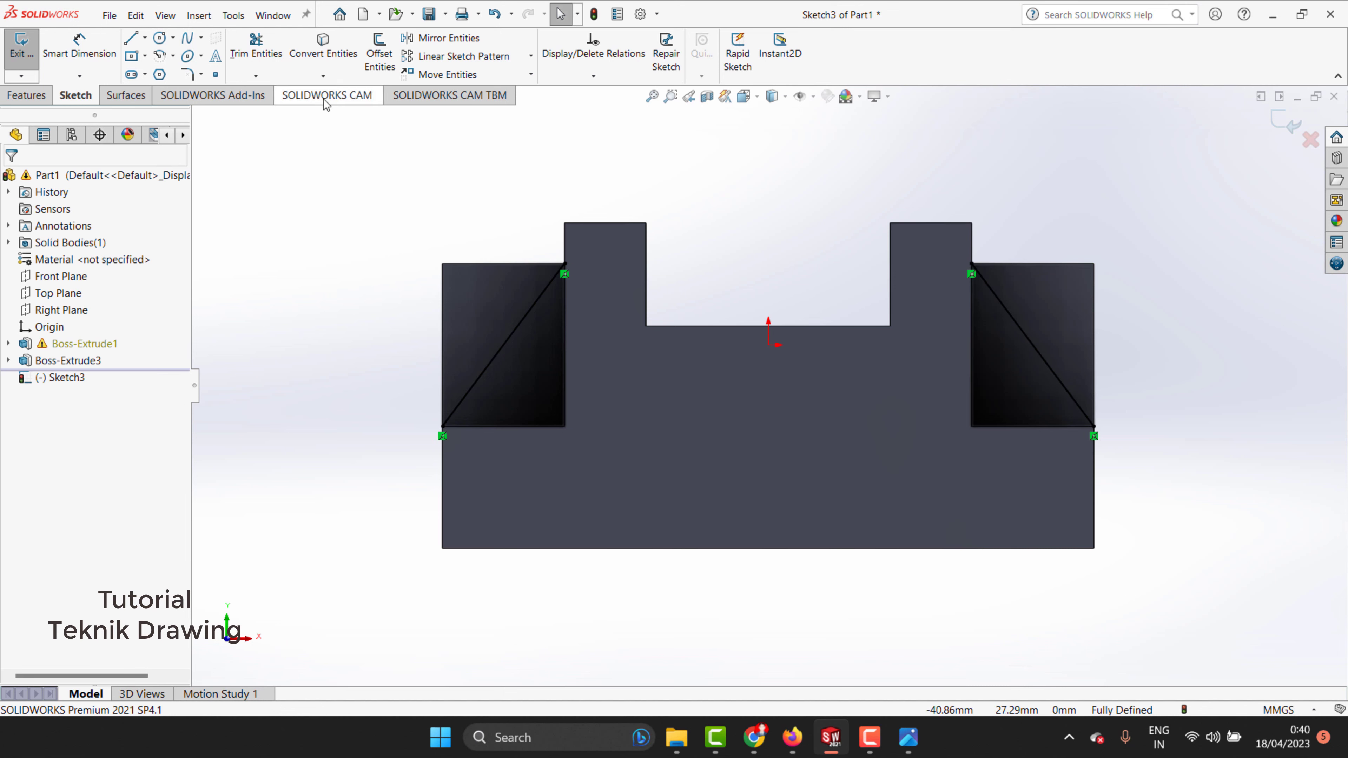
pyautogui.click(320, 75)
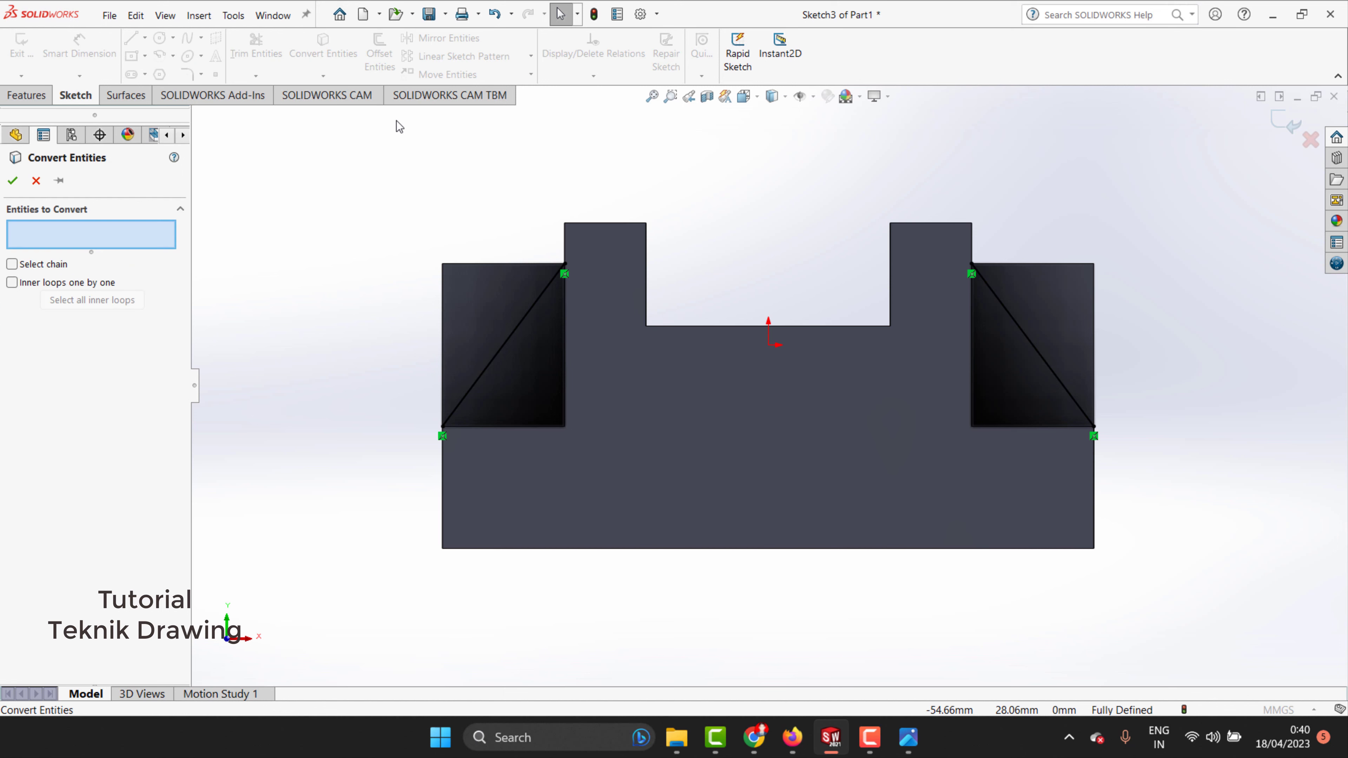
# Project both outer blocks' top edges and the right block's outer edge into Sketch3.
pyautogui.click(475, 263)
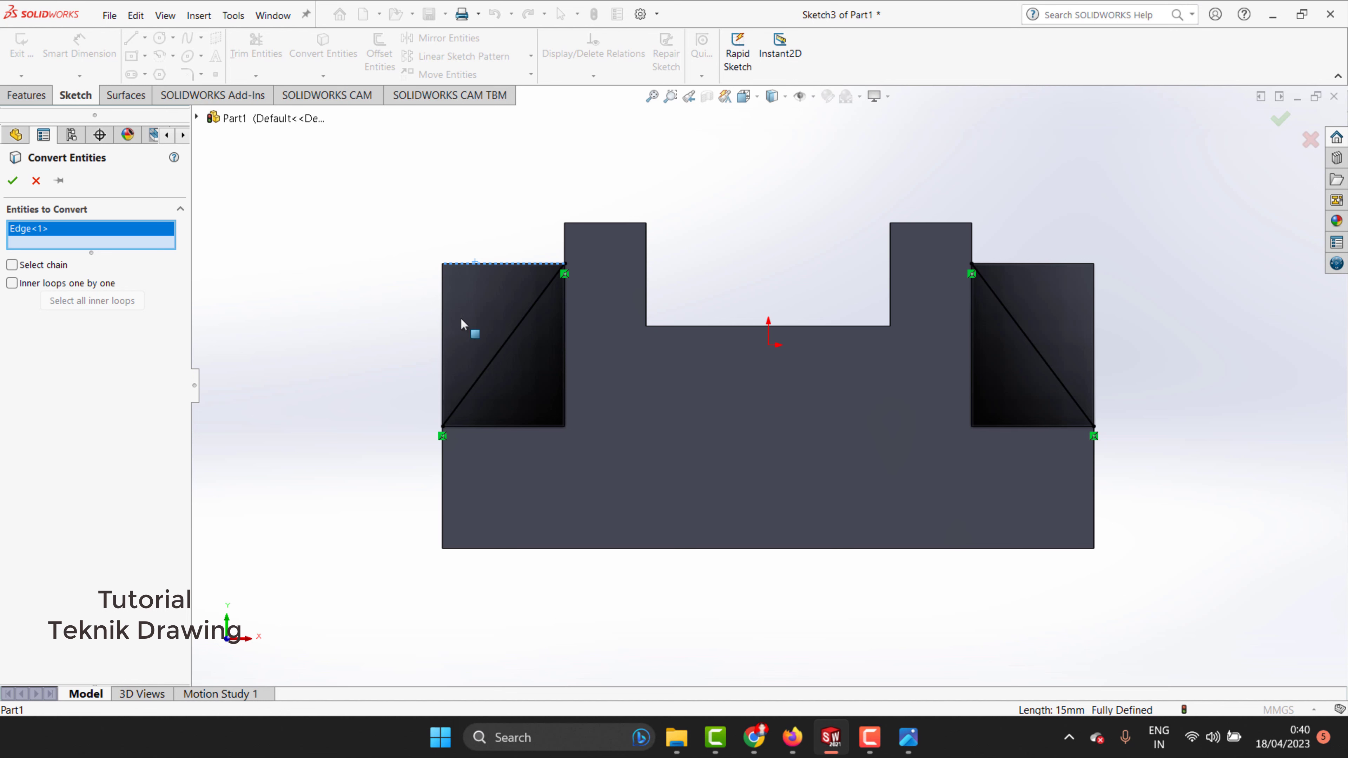
pyautogui.click(1050, 265)
pyautogui.click(1093, 307)
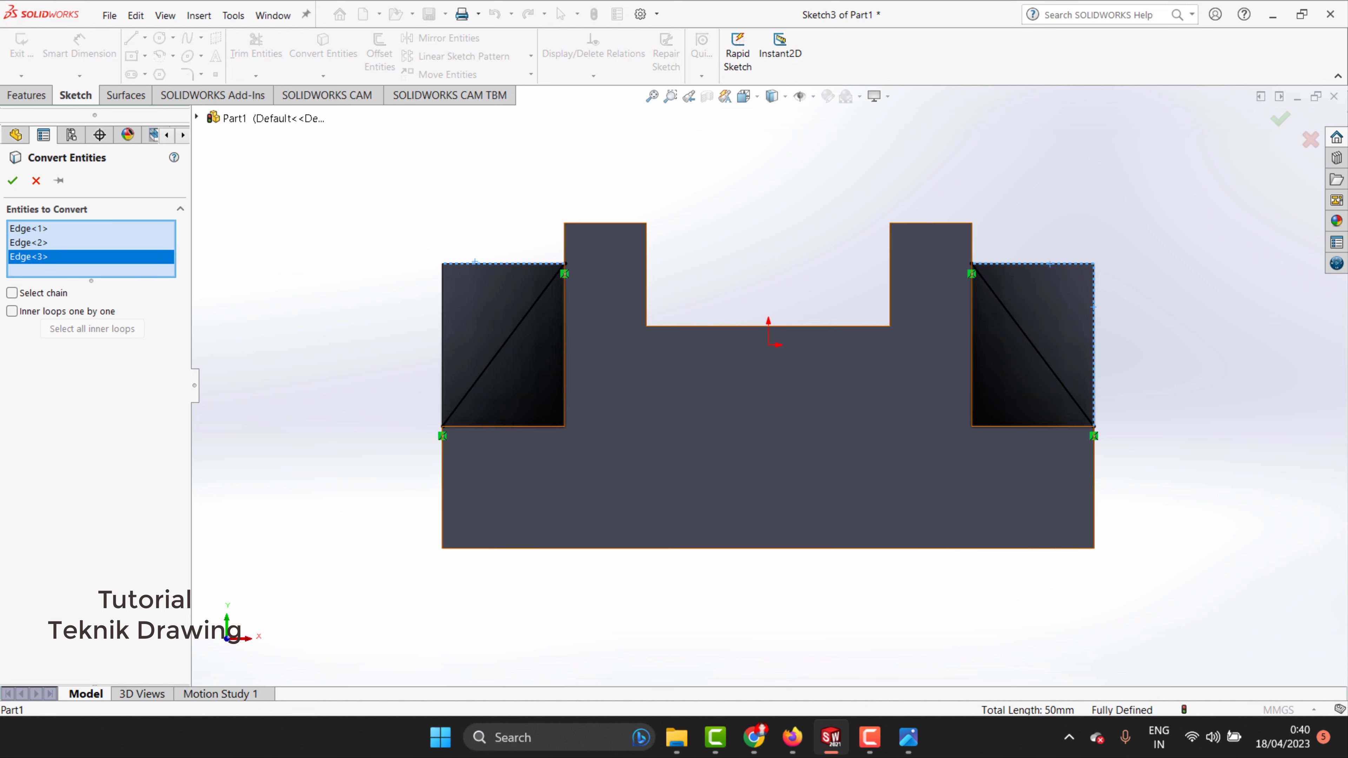
pyautogui.press('Return')
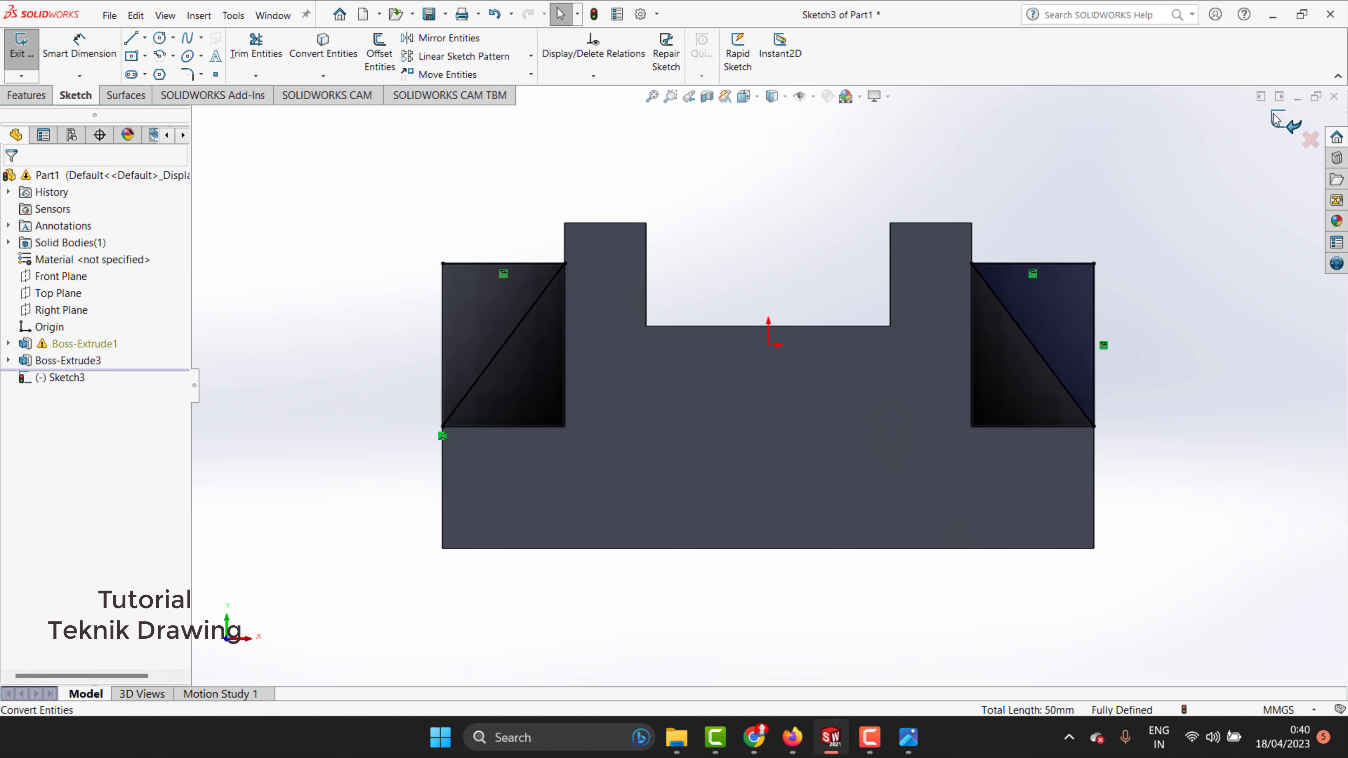
pyautogui.rightClick(753, 150)
pyautogui.press('Escape')
pyautogui.rightClick(702, 182)
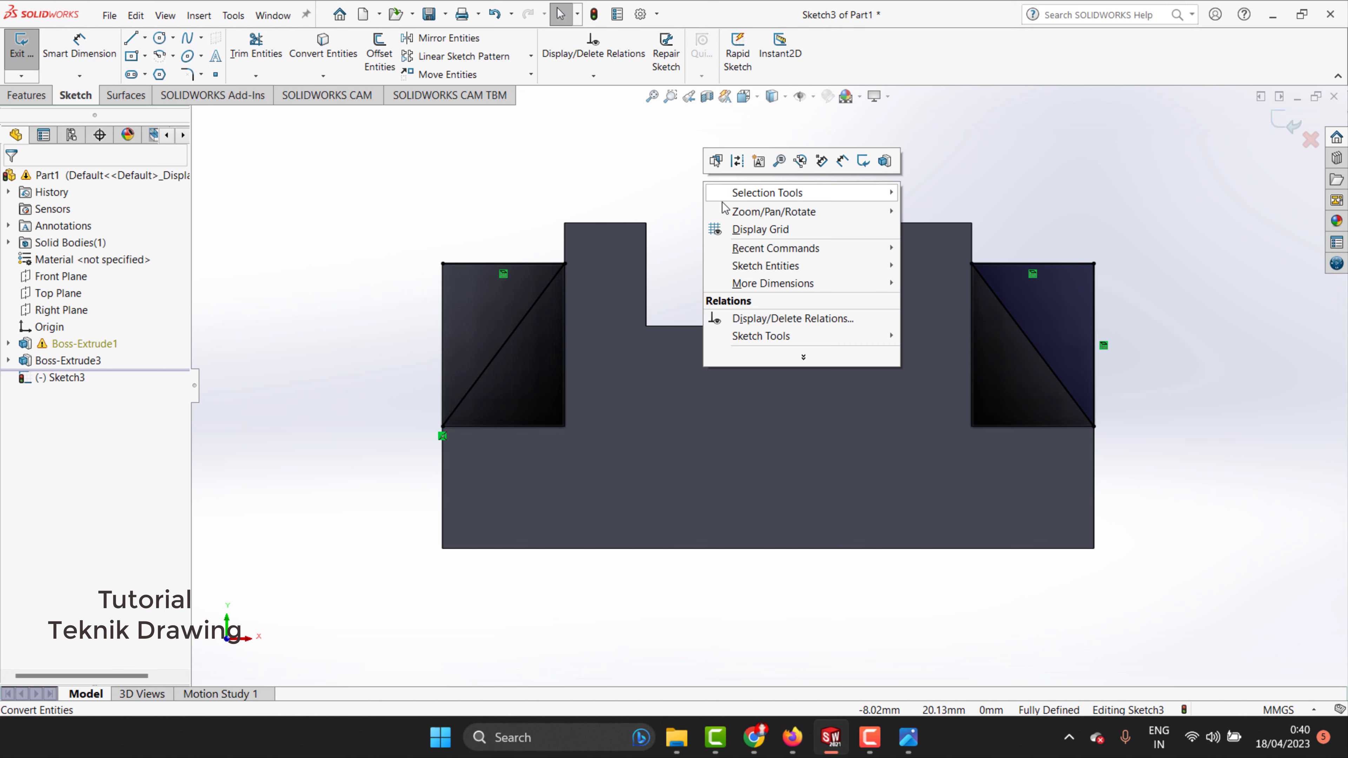
pyautogui.press('Escape')
pyautogui.click(12, 100)
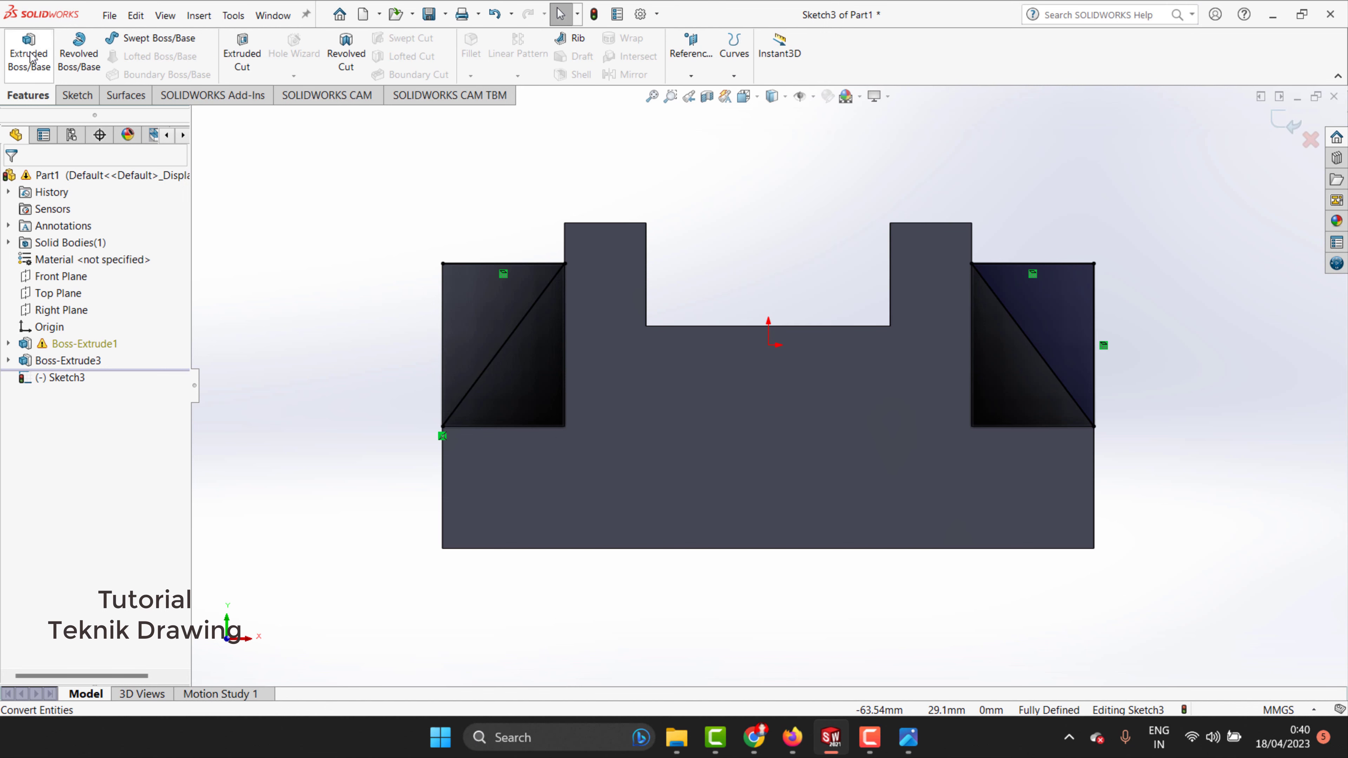
# Attempt a boss extrusion of both triangle regions, then cancel it when it fails.
pyautogui.click(488, 314)
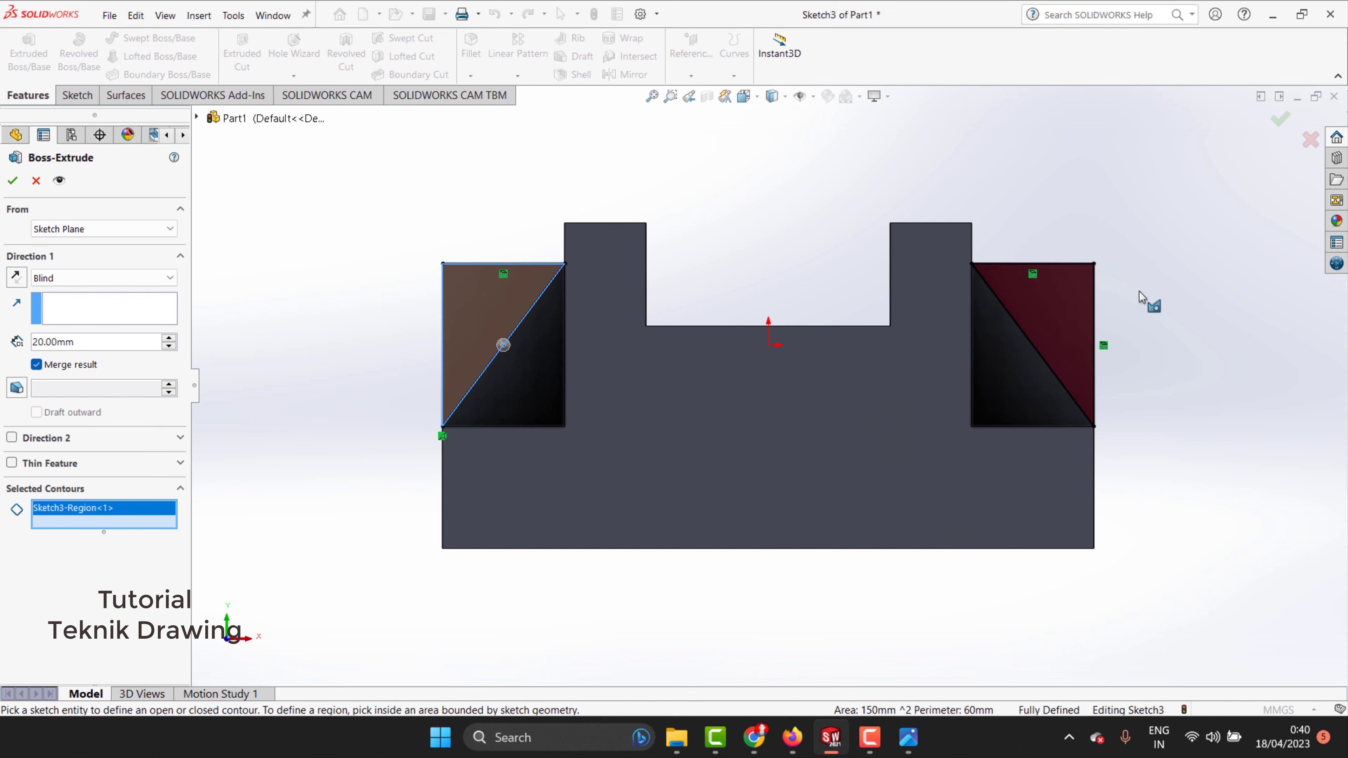
pyautogui.click(1058, 308)
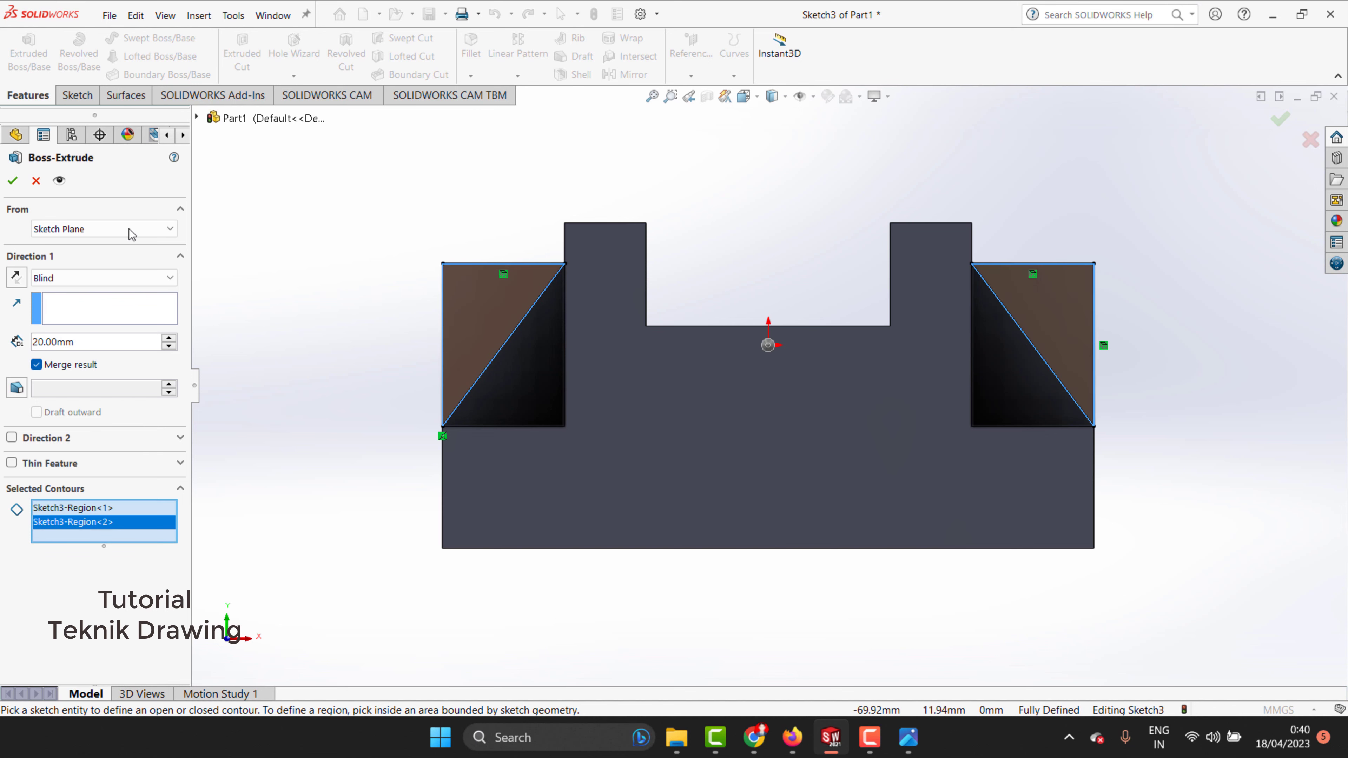
pyautogui.moveTo(402, 344)
pyautogui.mouseDown(button='middle')
pyautogui.moveTo(430, 551)
pyautogui.moveTo(456, 448)
pyautogui.mouseUp(button='middle')
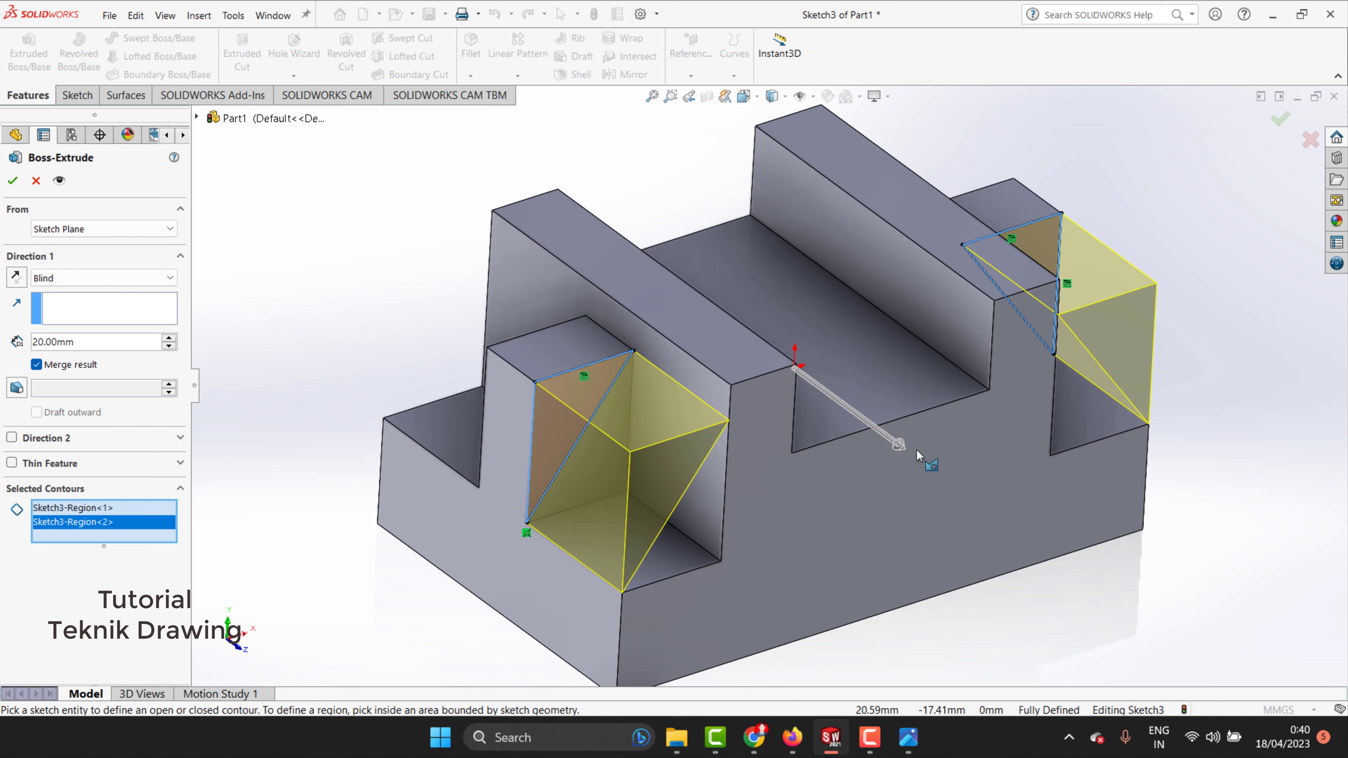
pyautogui.moveTo(899, 444)
pyautogui.mouseDown()
pyautogui.moveTo(576, 246)
pyautogui.moveTo(534, 240)
pyautogui.mouseUp()
pyautogui.click(13, 182)
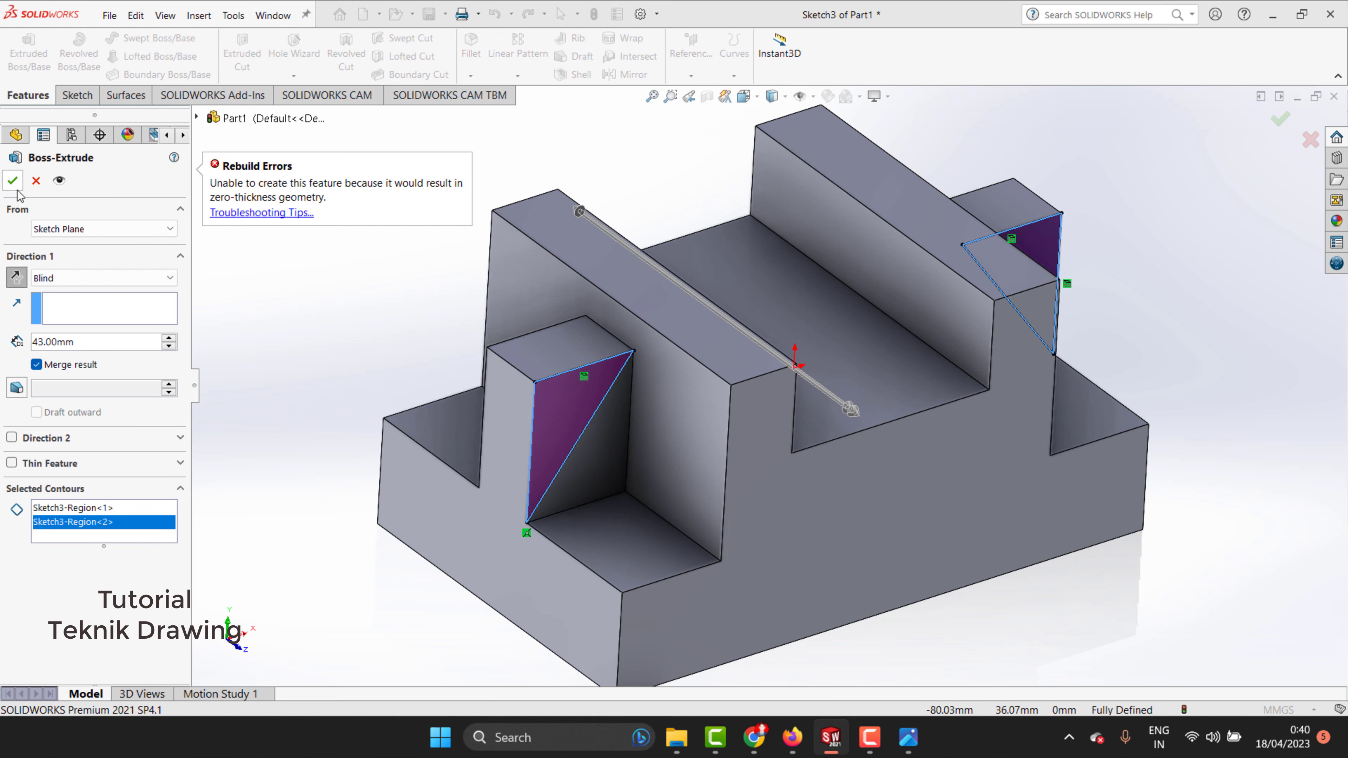
pyautogui.click(41, 366)
pyautogui.click(36, 181)
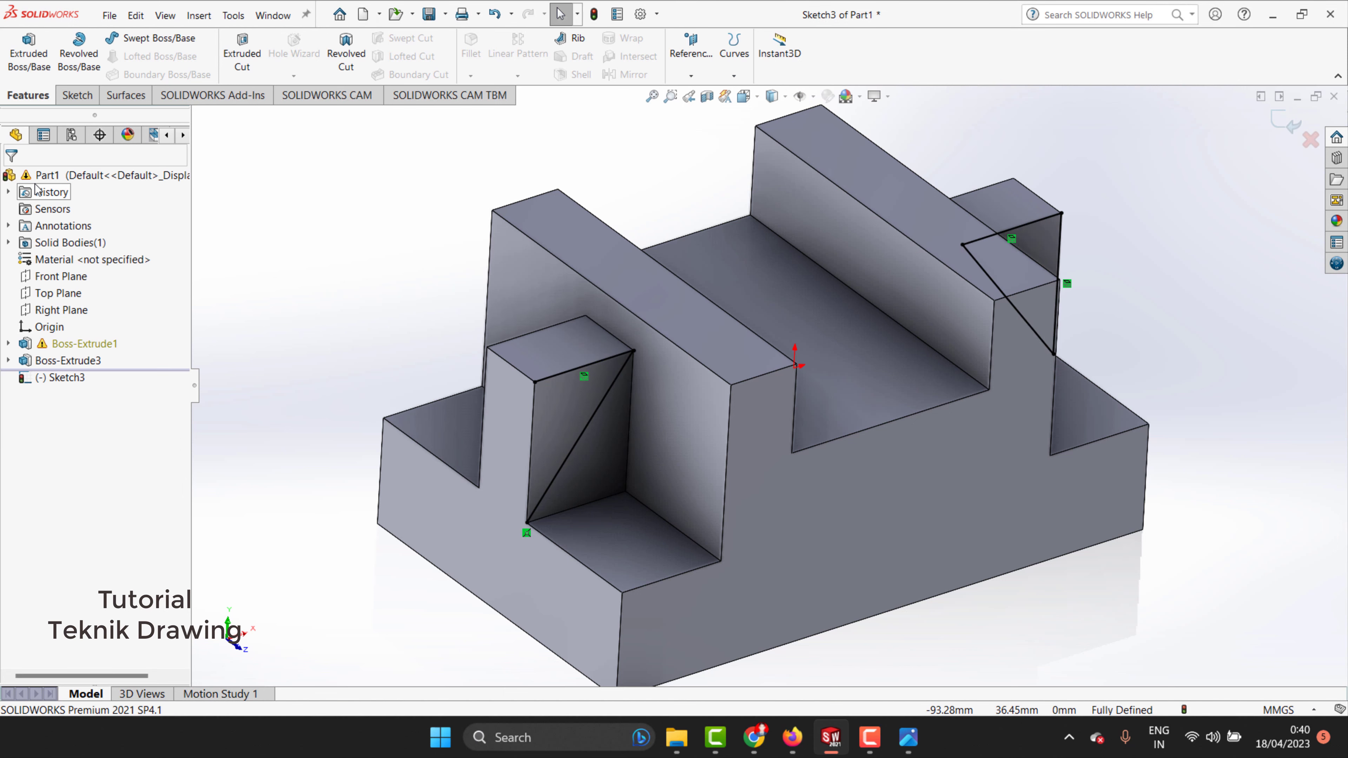
# Cut away both triangular regions as Cut-Extrude1.
pyautogui.click(245, 53)
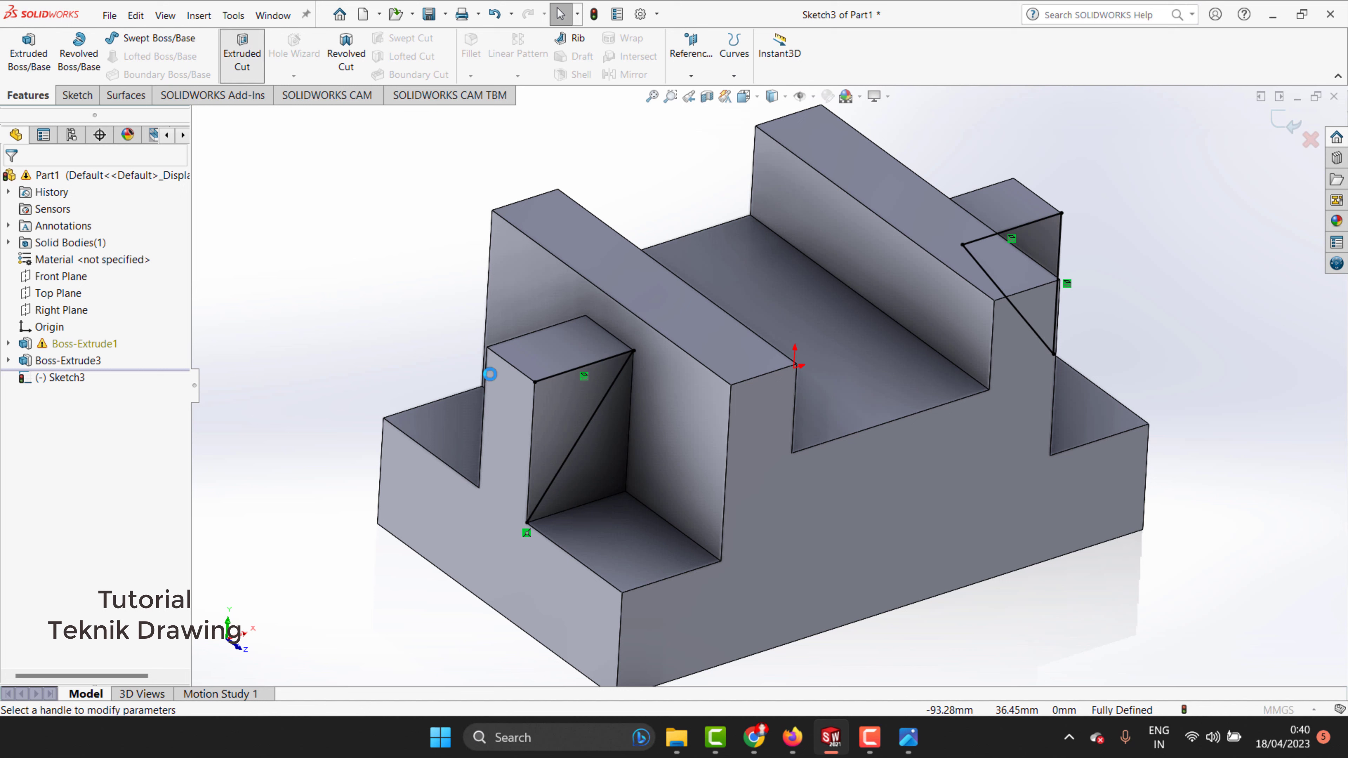
pyautogui.click(568, 400)
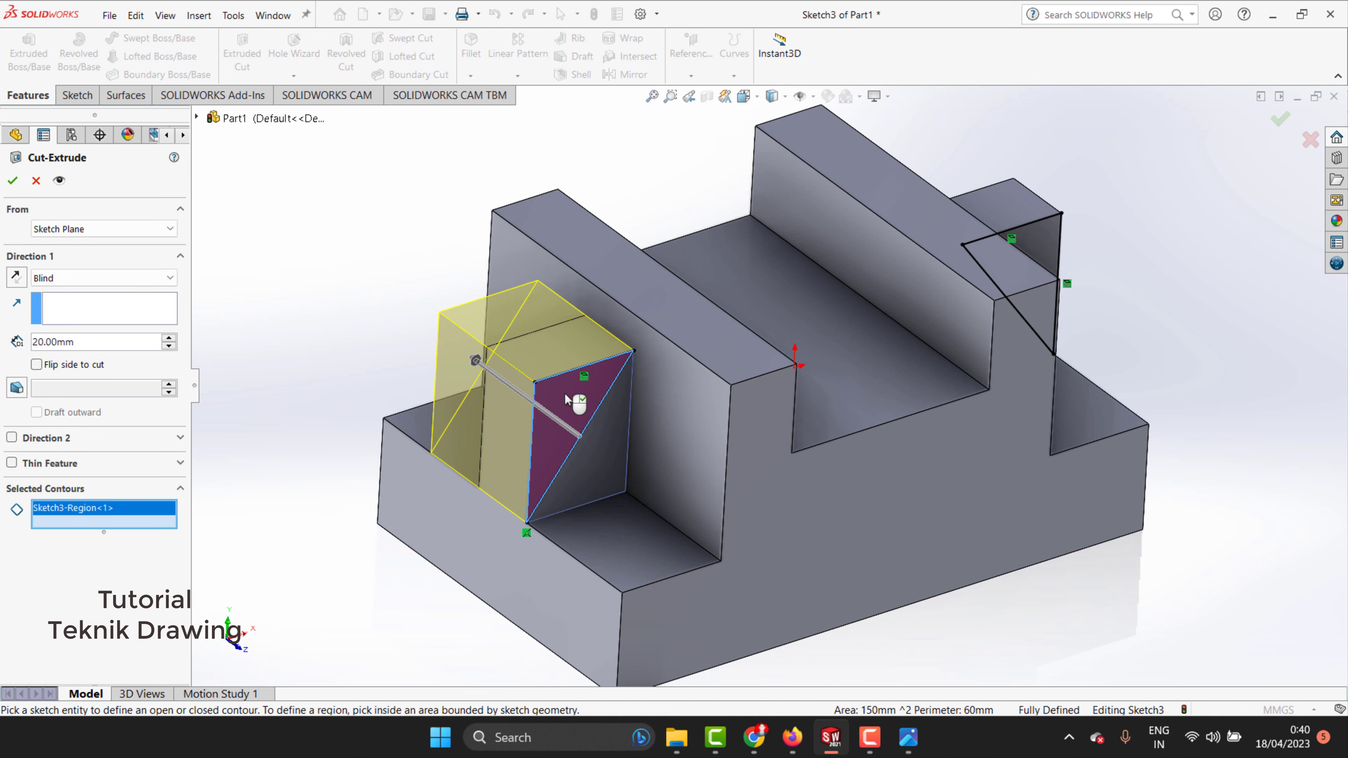
pyautogui.click(1042, 230)
pyautogui.click(12, 181)
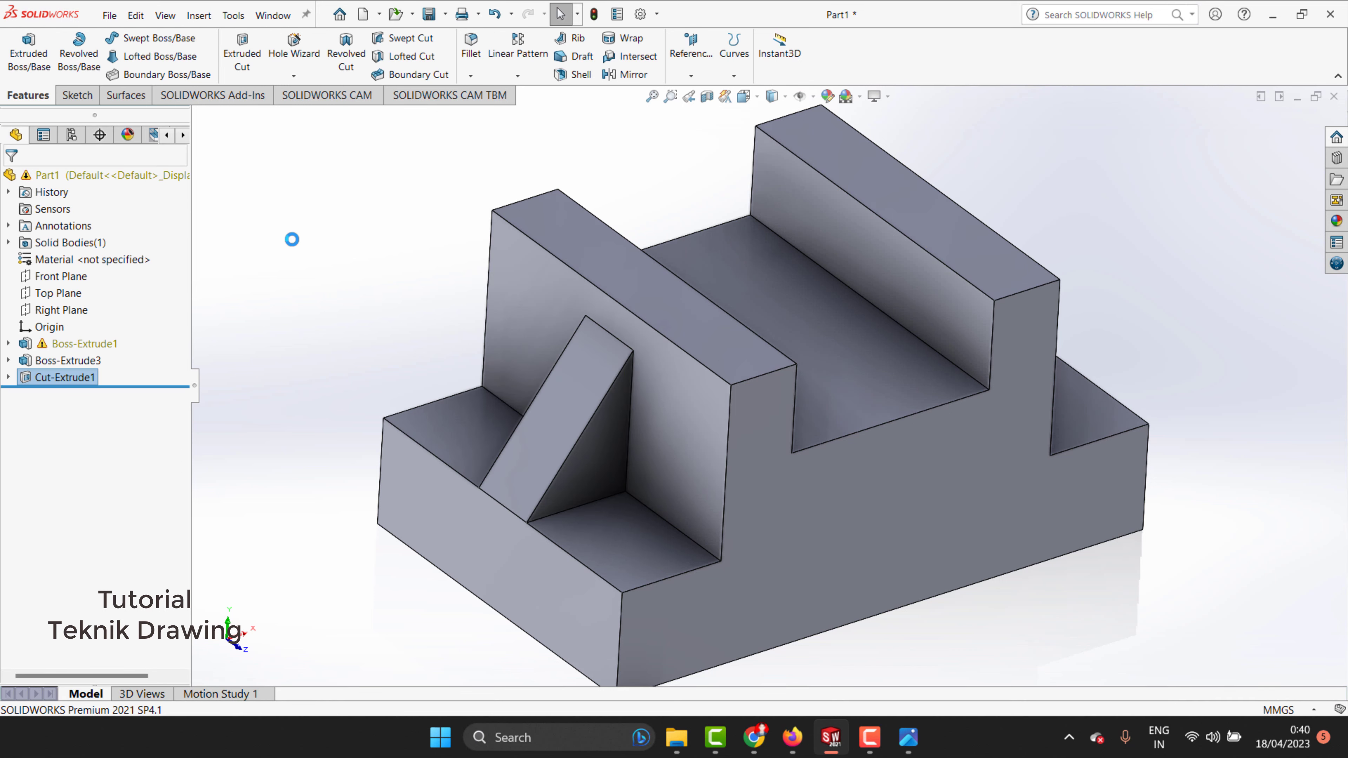
pyautogui.click(919, 741)
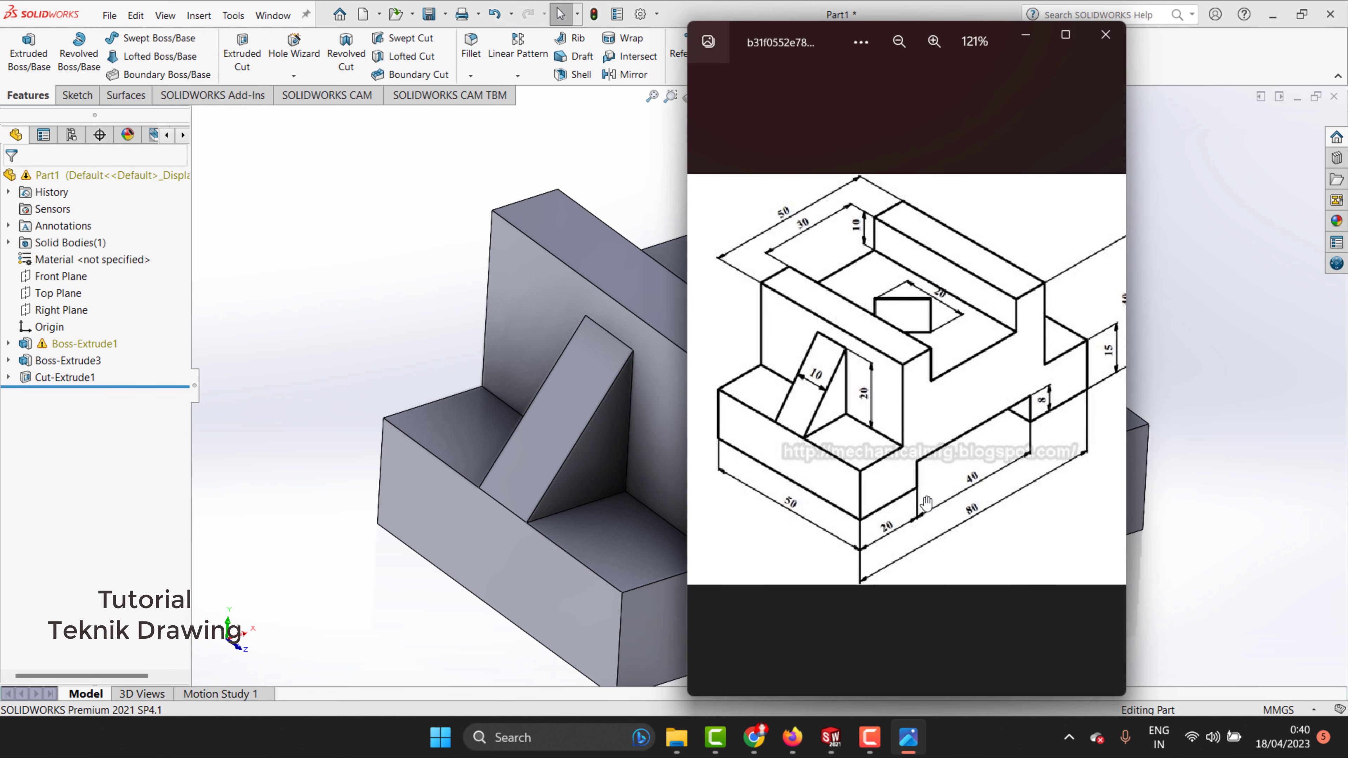
# Zoom into the reference drawing, minimize Photos, and select the model's main front face.
pyautogui.scroll(1, 972, 487)
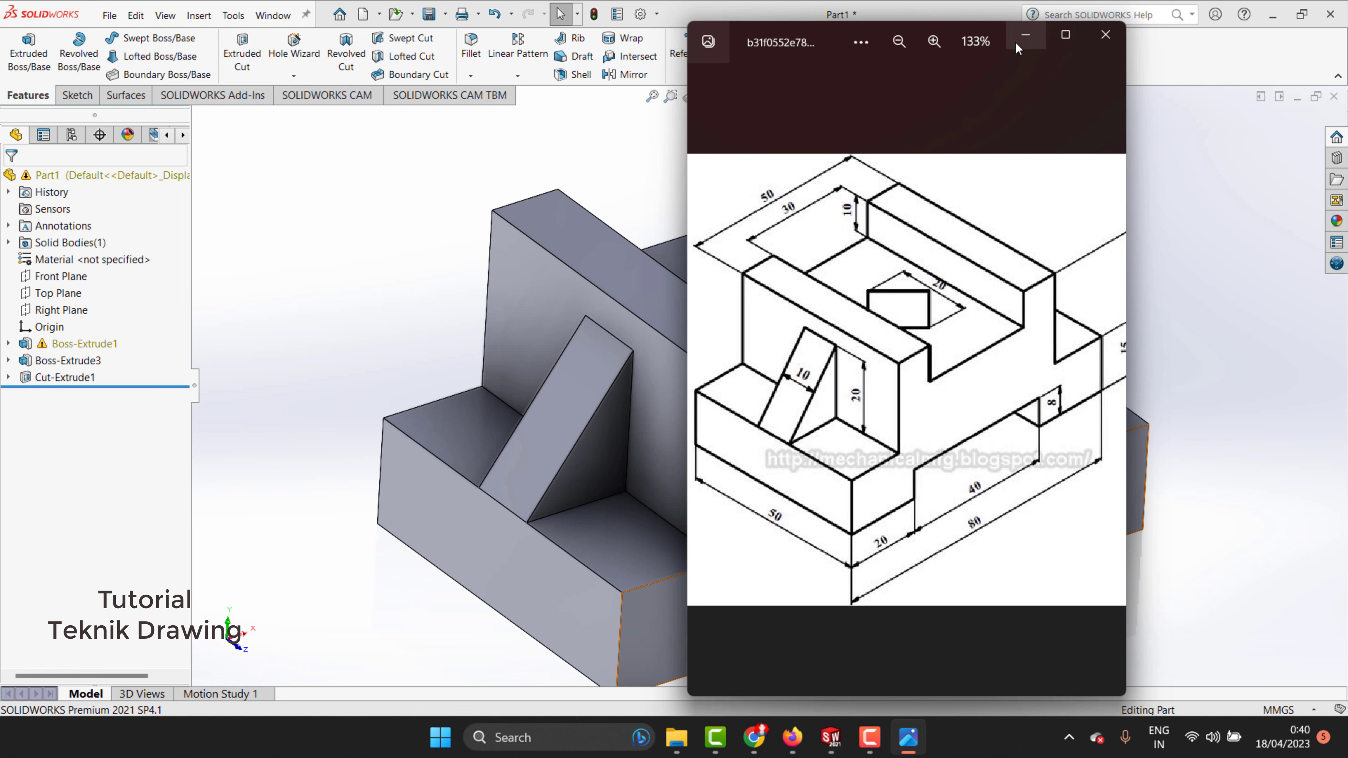
pyautogui.click(1025, 35)
pyautogui.click(842, 524)
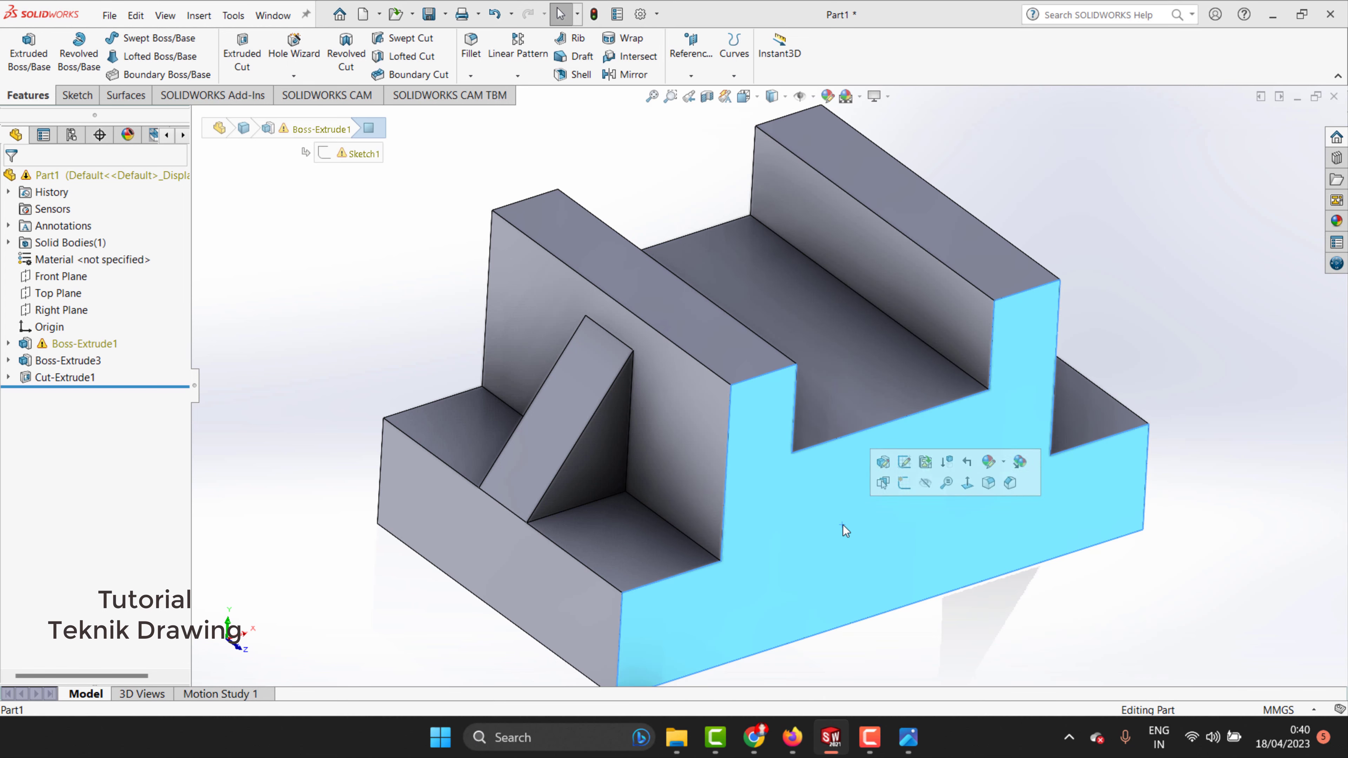
# Sketch a centre rectangle on the front face, centred on the base's bottom edge.
pyautogui.click(968, 484)
pyautogui.click(72, 99)
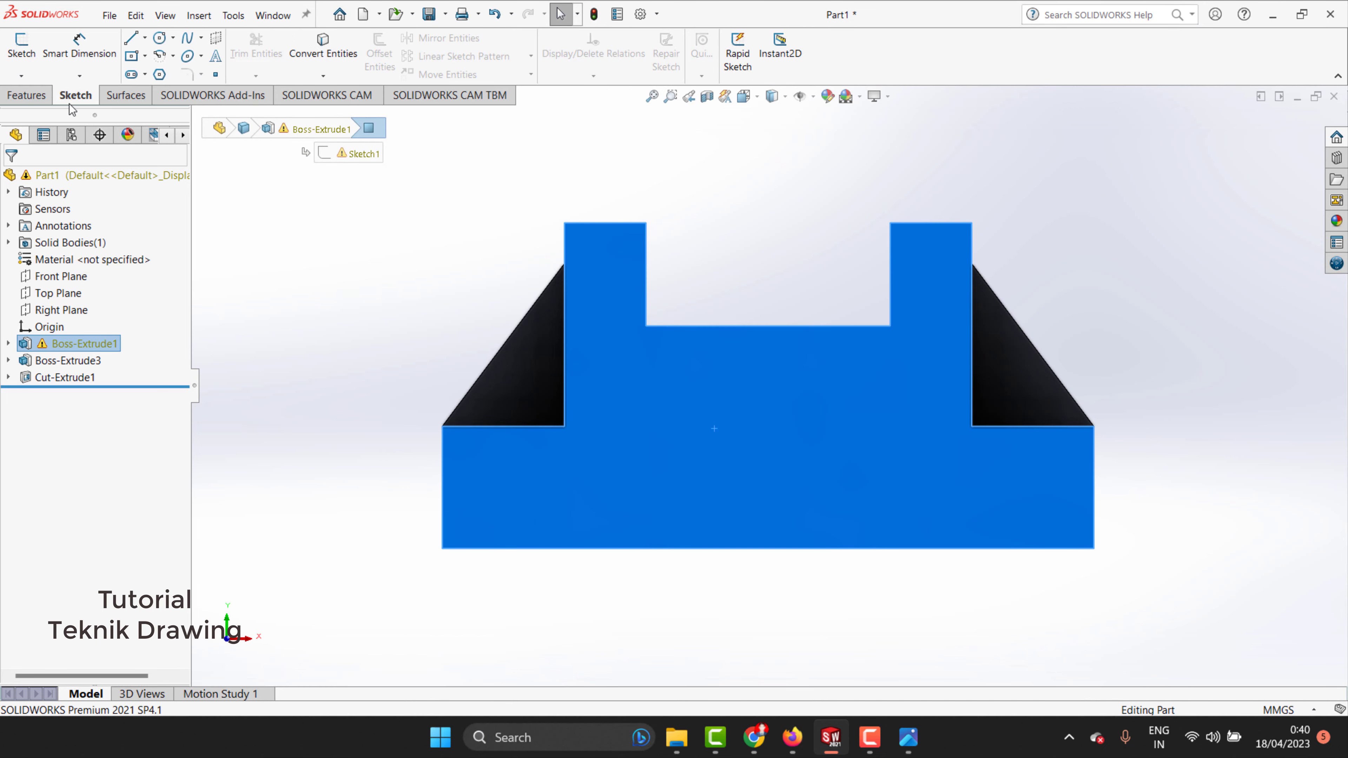
pyautogui.click(133, 65)
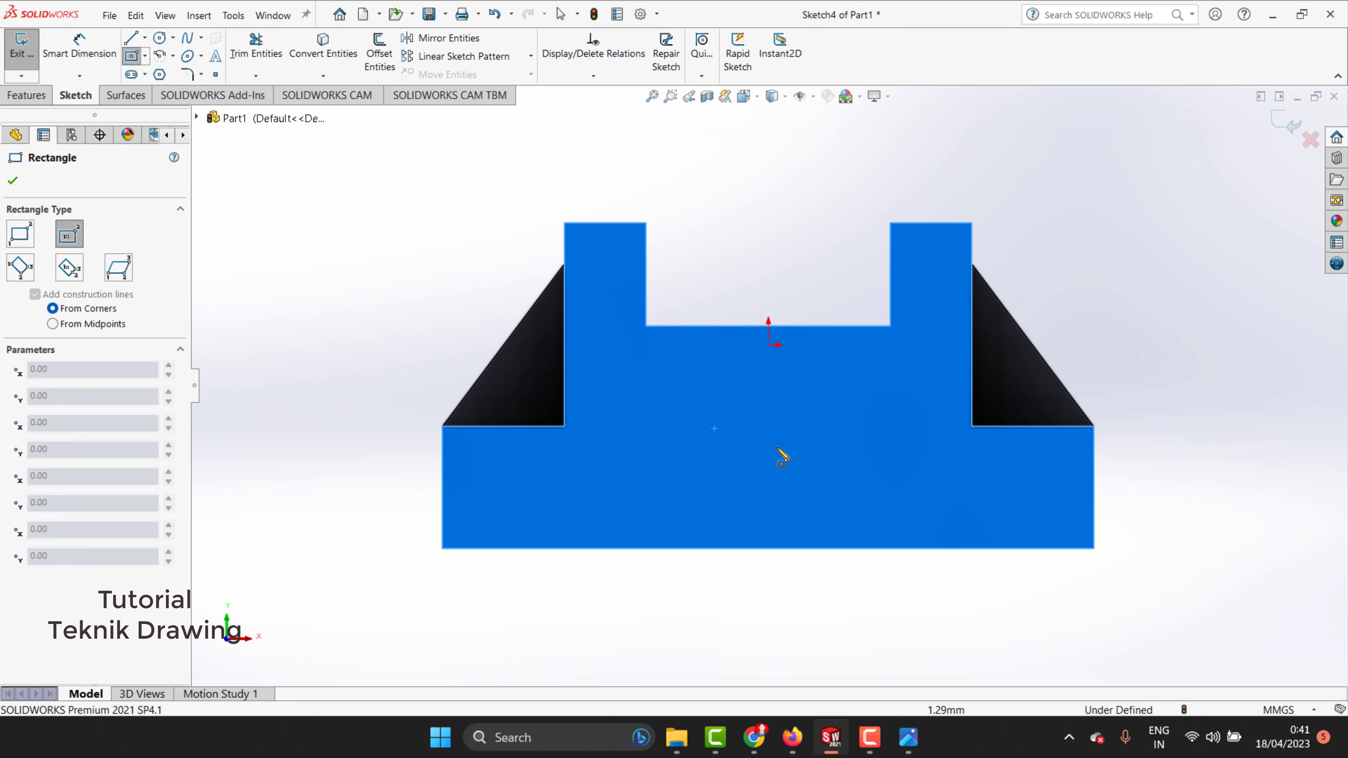
pyautogui.click(768, 548)
pyautogui.click(918, 460)
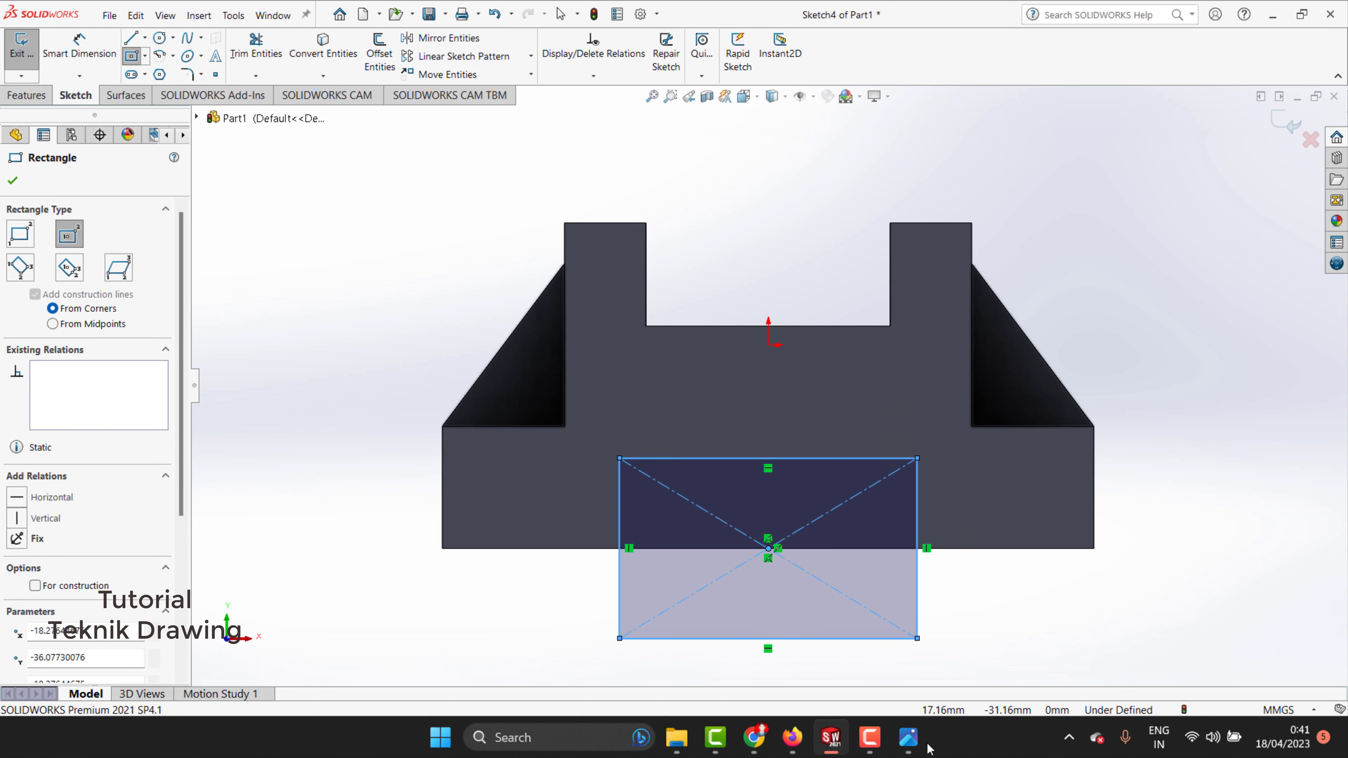
pyautogui.click(908, 737)
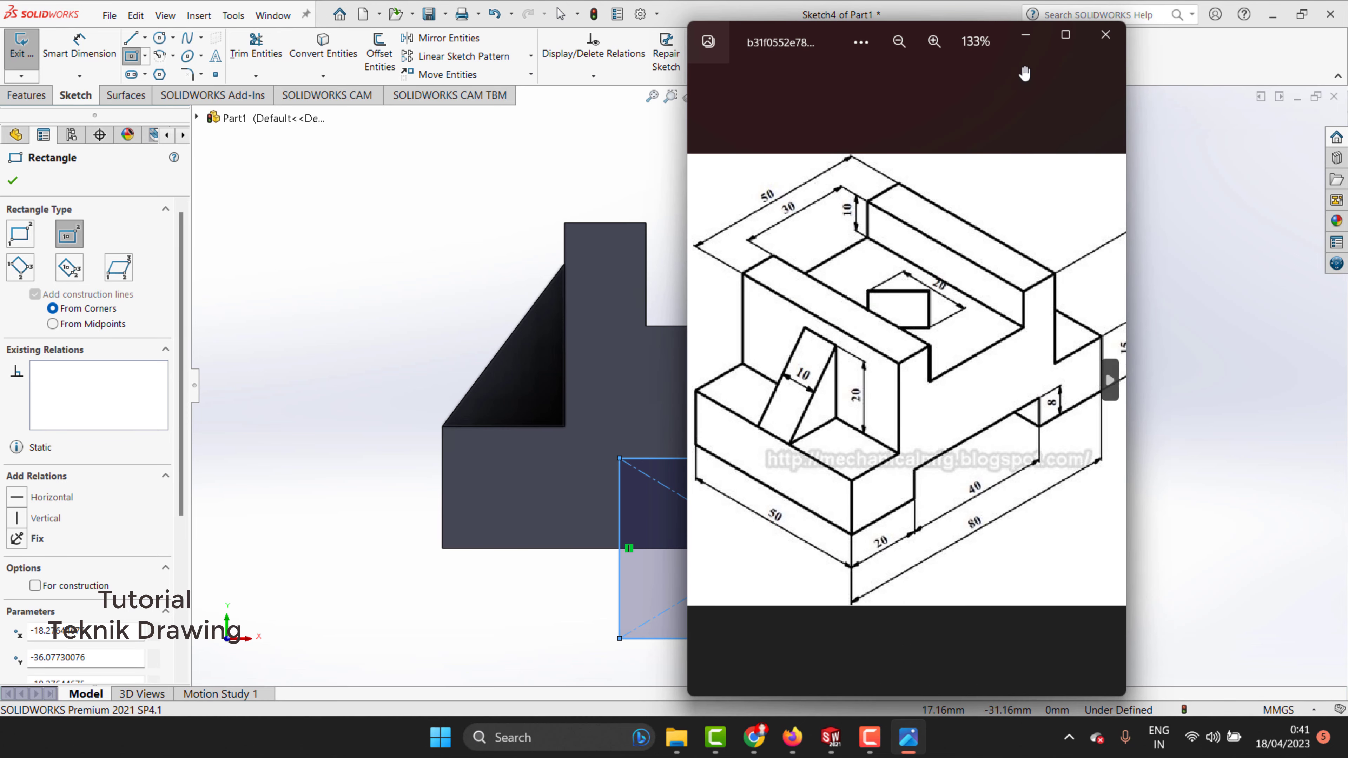
pyautogui.click(1026, 34)
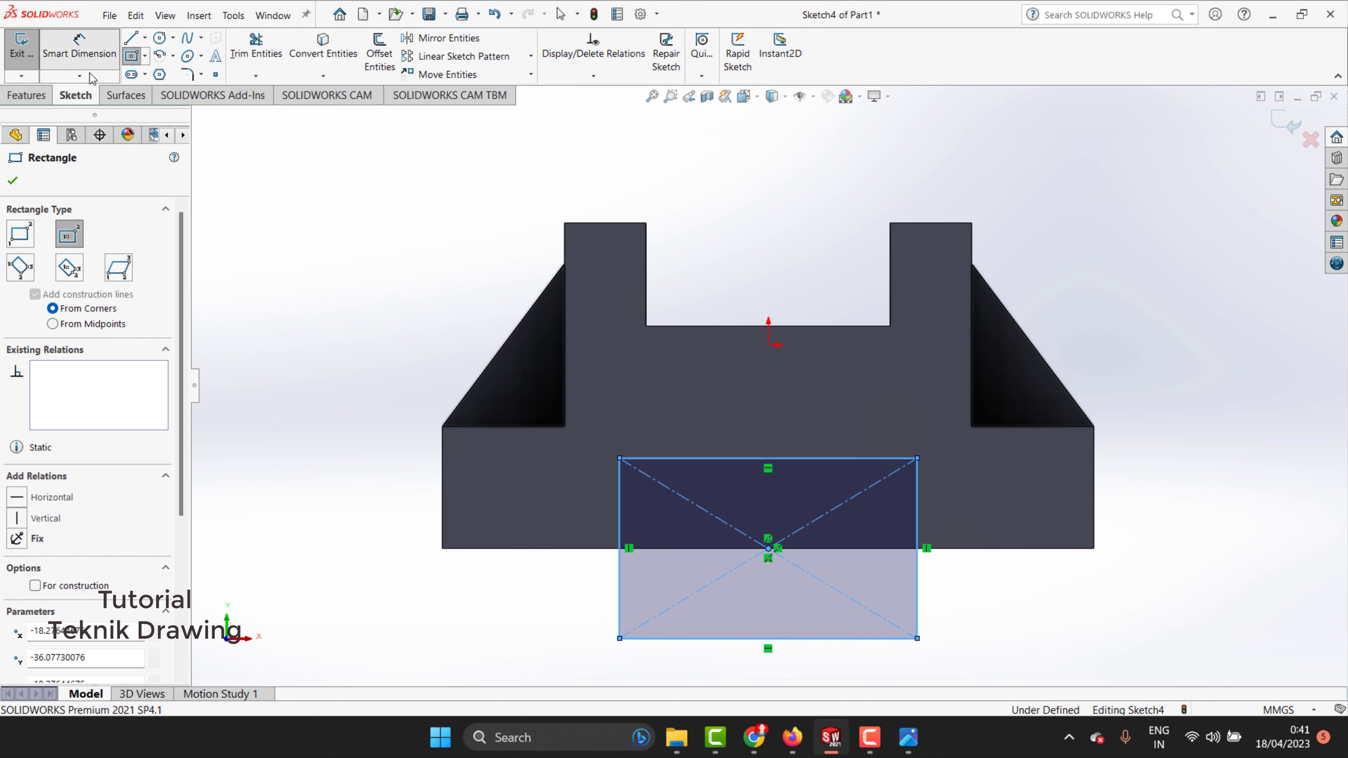
# Dimension the rectangle's top 8 mm above the bottom edge and its centre-to-side 20 mm.
pyautogui.click(87, 61)
pyautogui.click(935, 546)
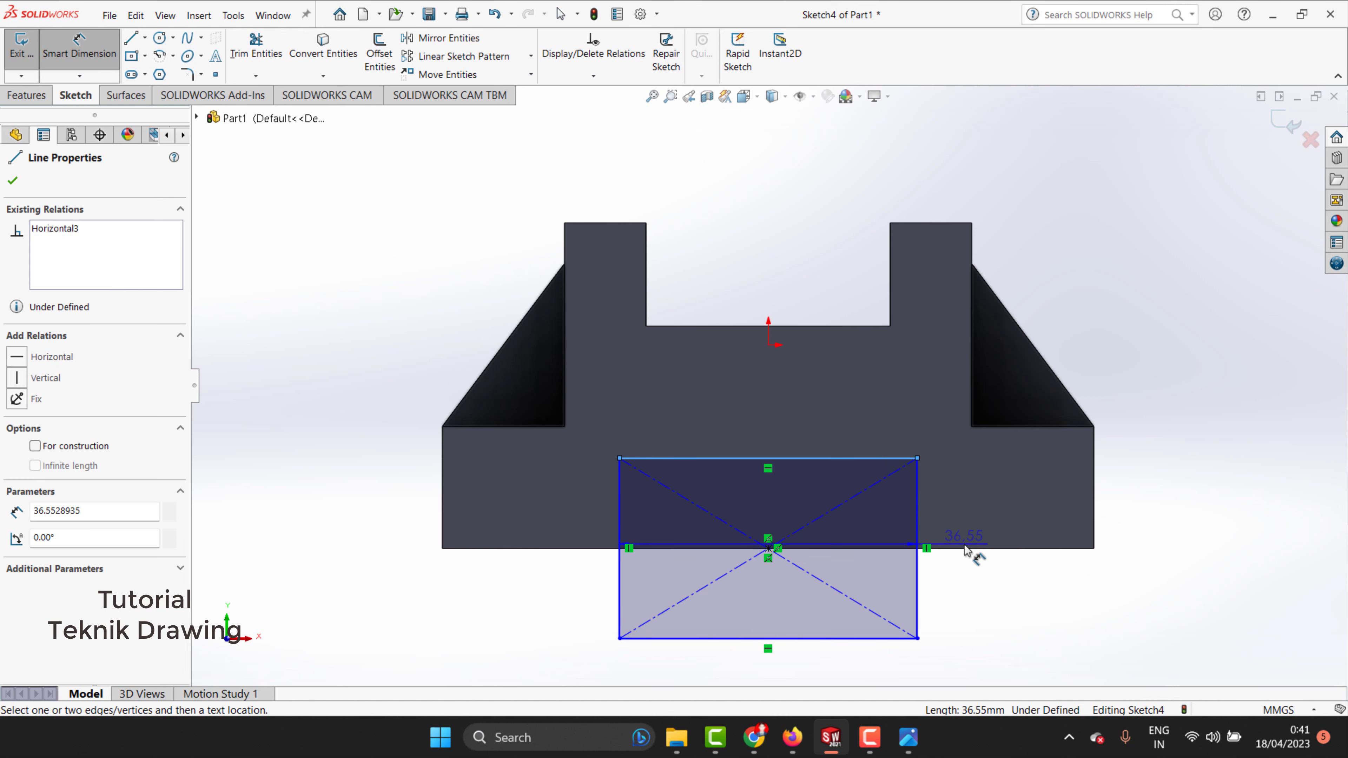
pyautogui.click(968, 548)
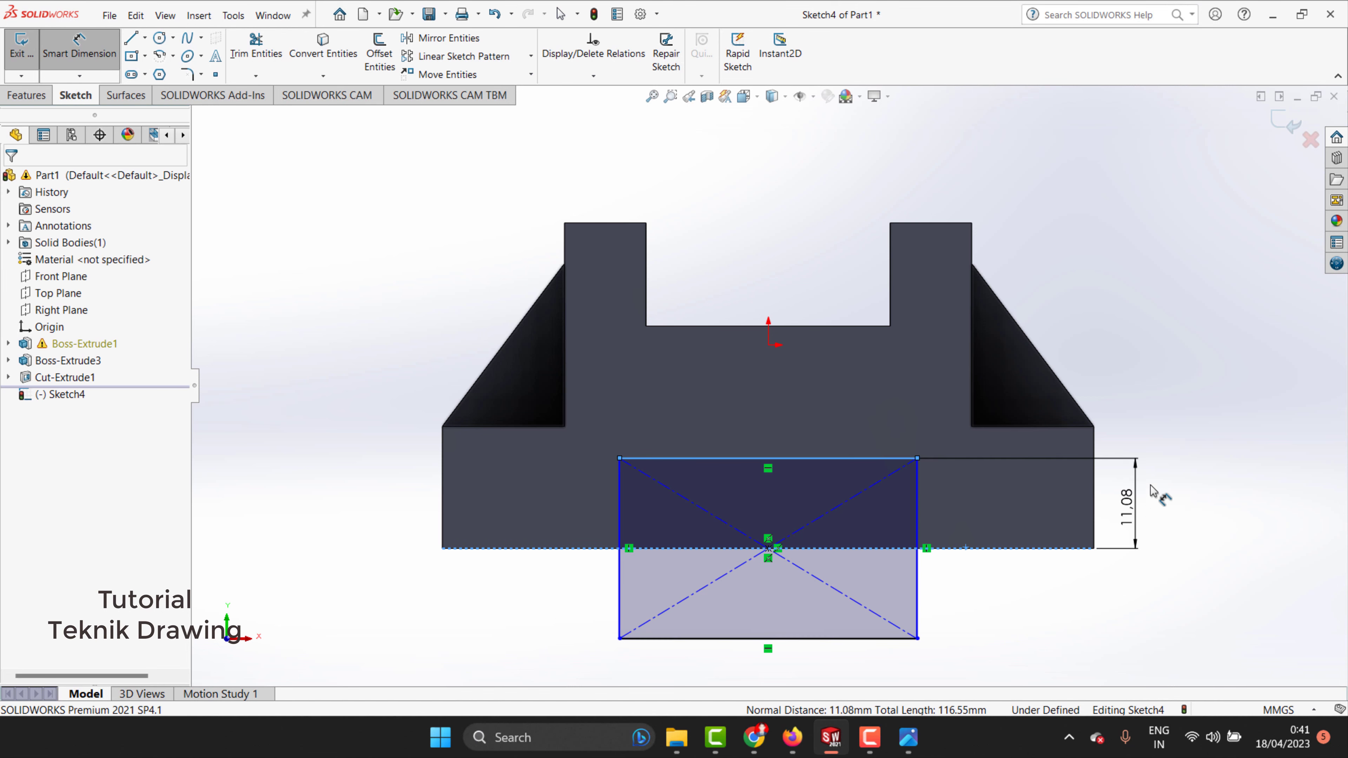
pyautogui.click(1159, 478)
pyautogui.write('8')
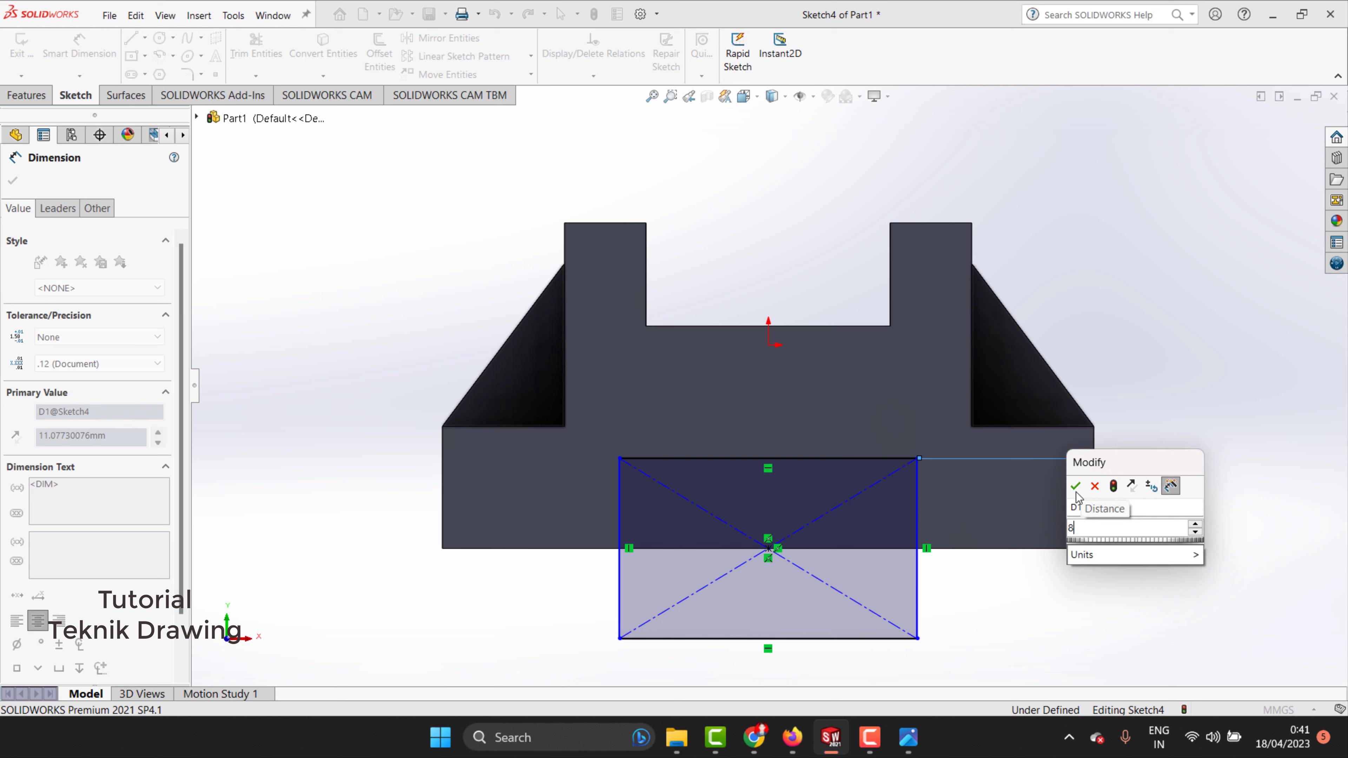
pyautogui.press('Return')
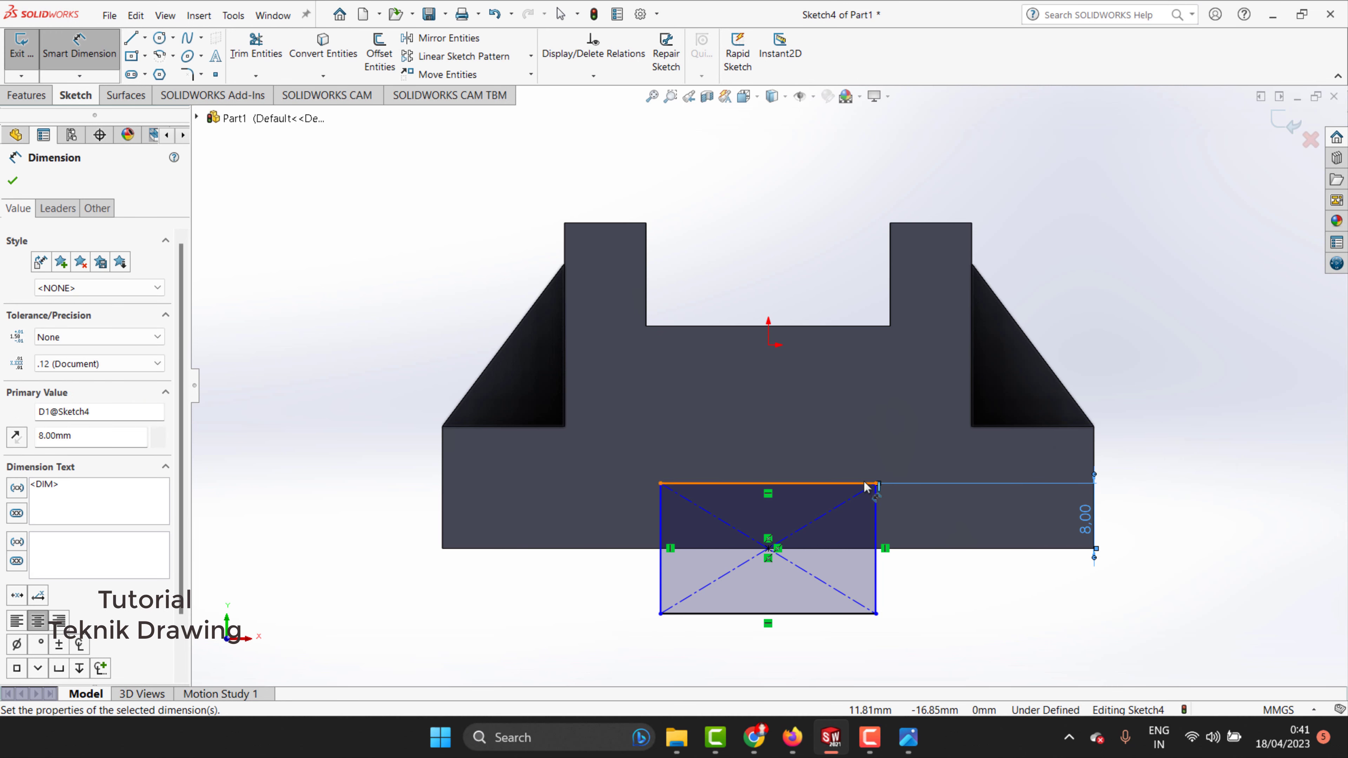
pyautogui.click(876, 510)
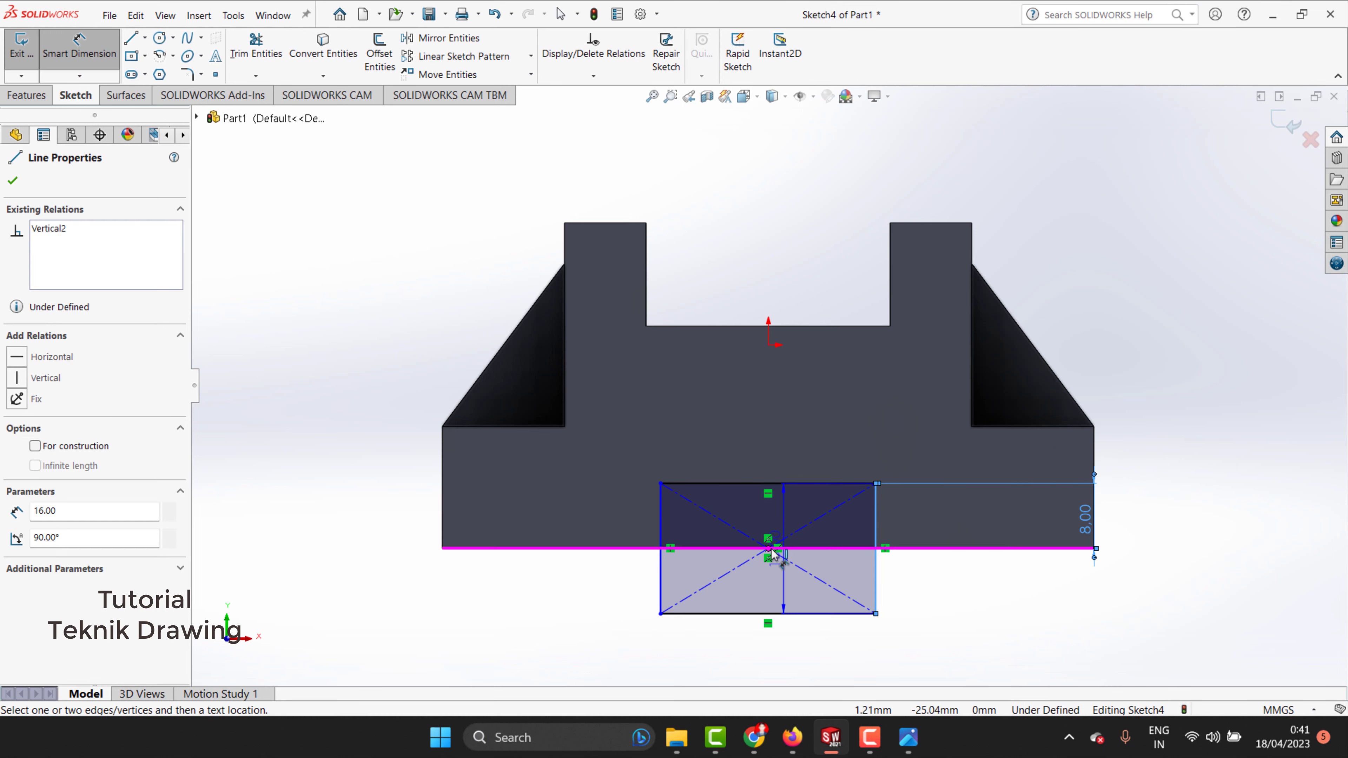
pyautogui.click(768, 548)
pyautogui.click(799, 643)
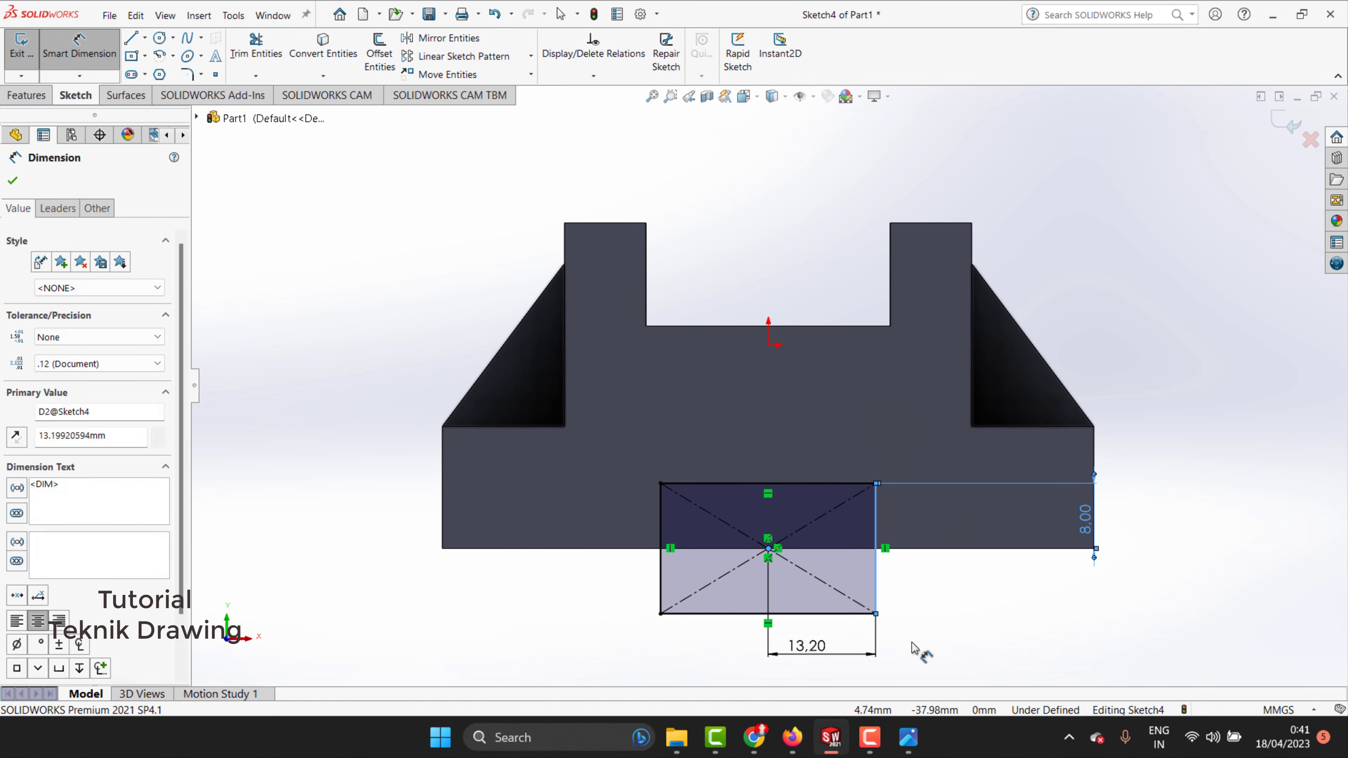
pyautogui.write('20')
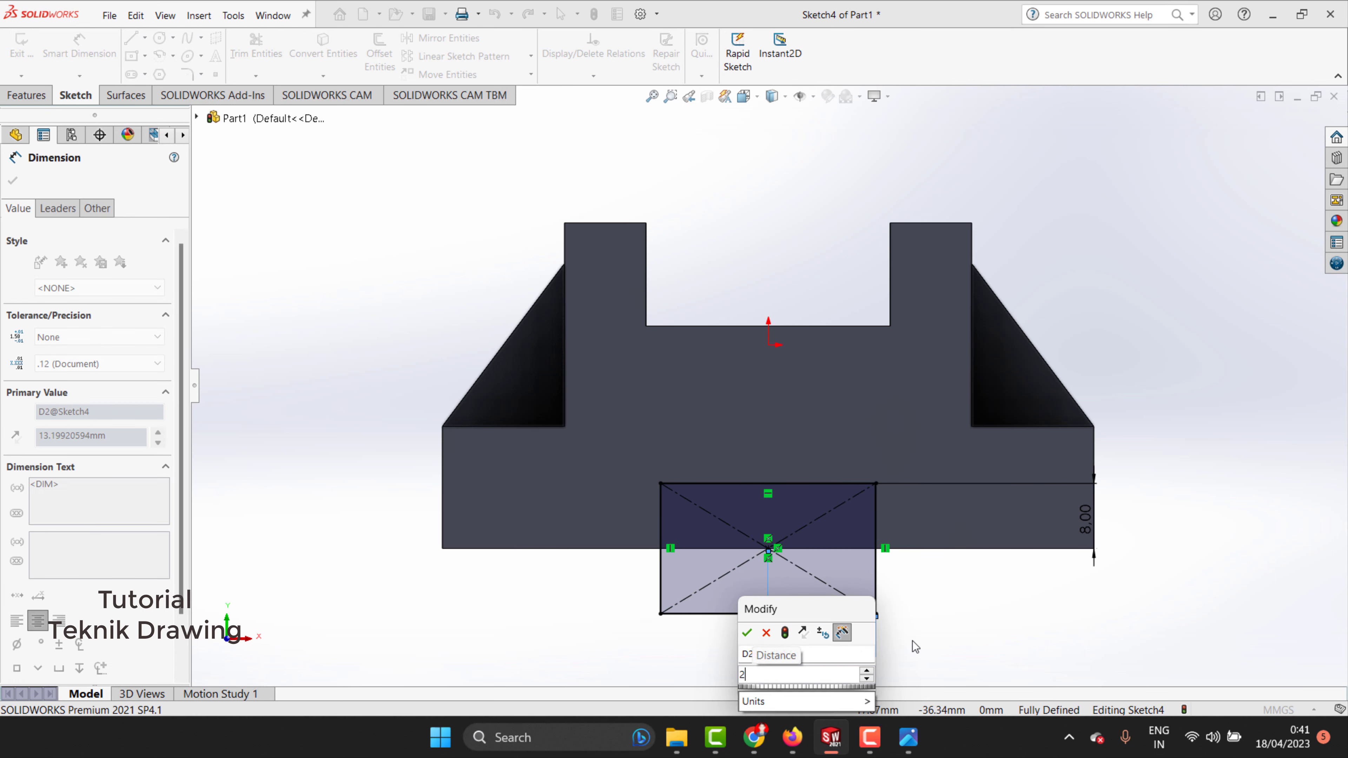
pyautogui.click(747, 634)
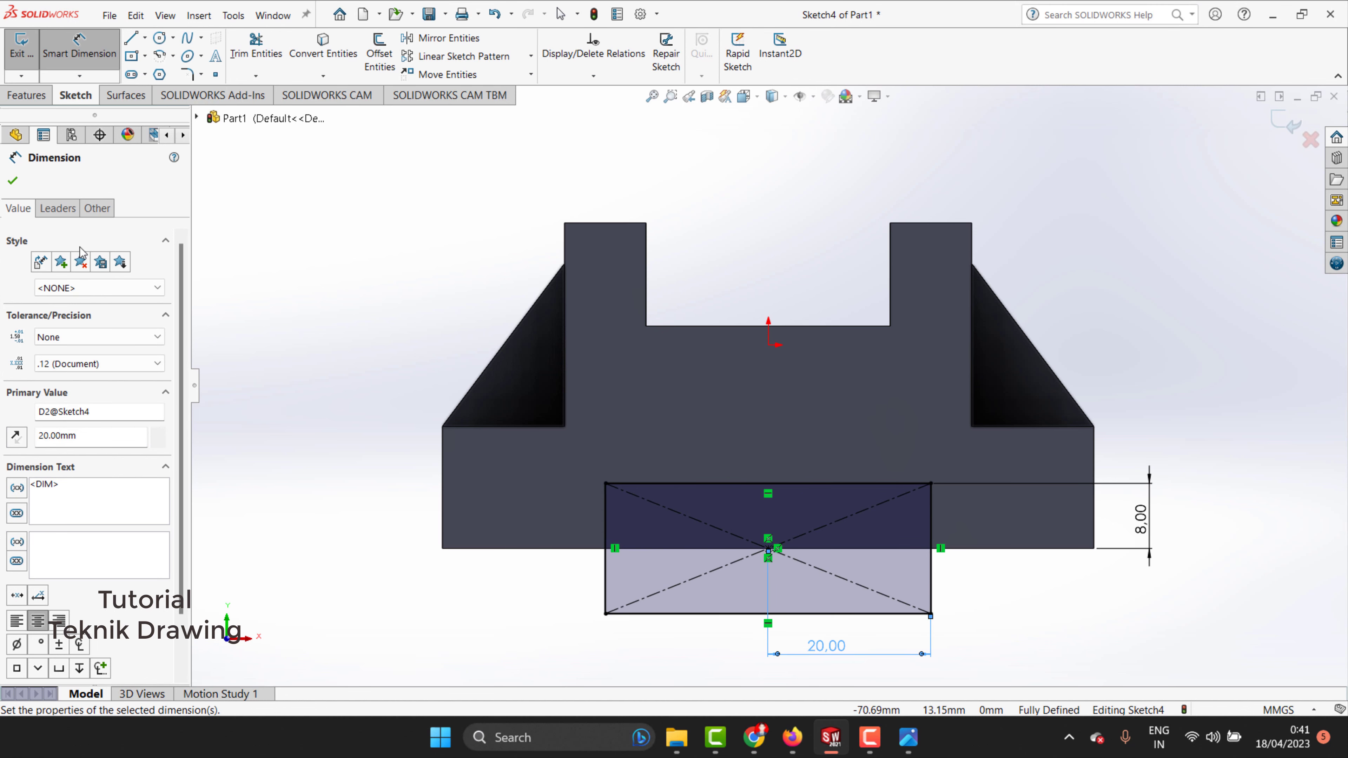
pyautogui.click(19, 182)
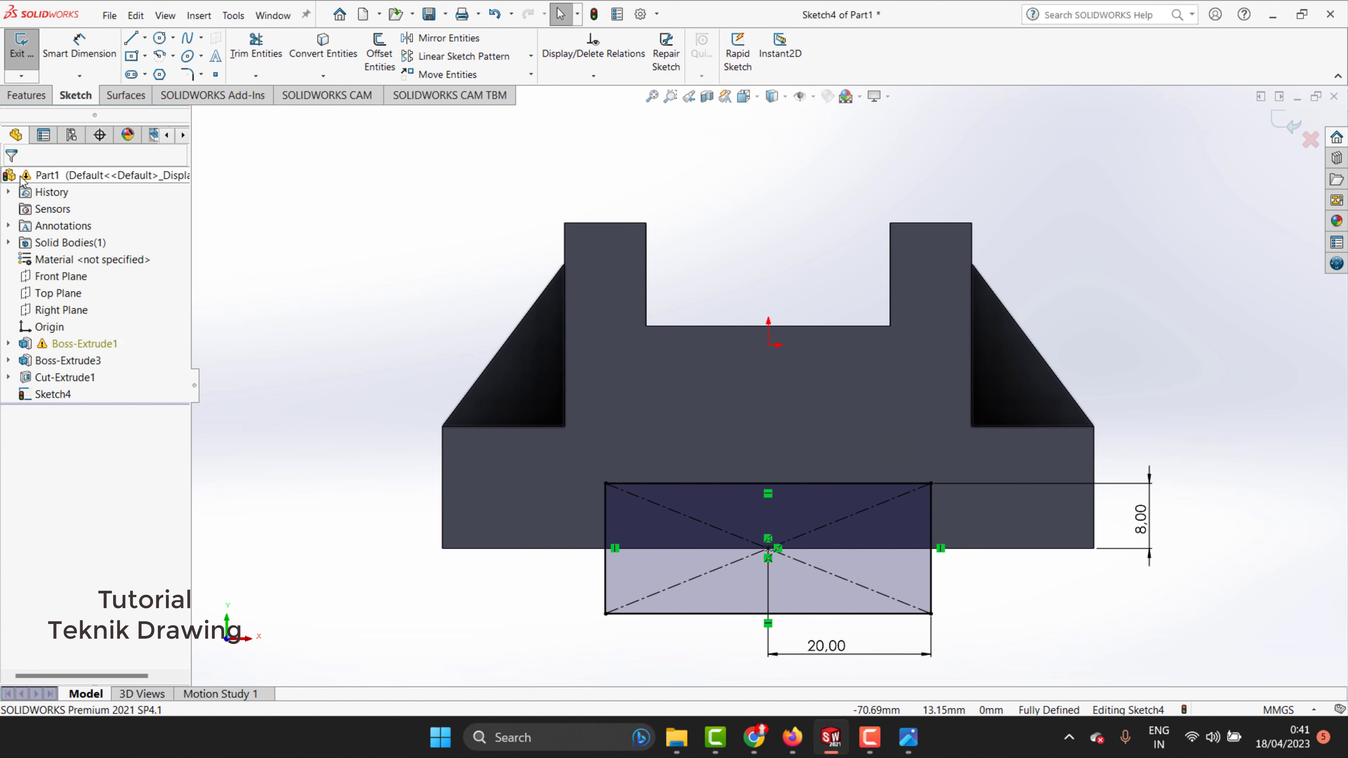
# Cut the slot rectangle 100 mm through the base underside as Cut-Extrude2.
pyautogui.rightClick(799, 179)
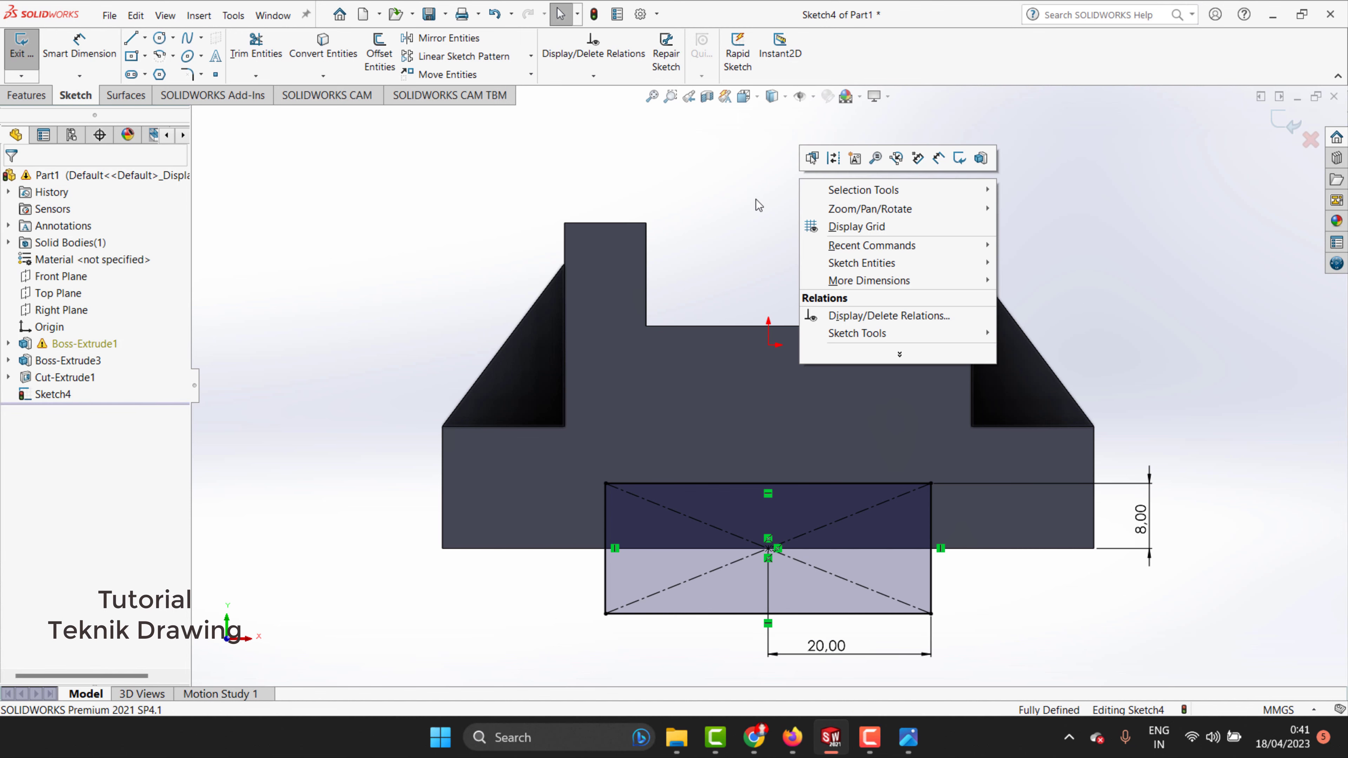
pyautogui.moveTo(757, 199); pyautogui.dragTo(827, 301, button='middle')
pyautogui.scroll(2, 796, 265)
pyautogui.scroll(3, 785, 250)
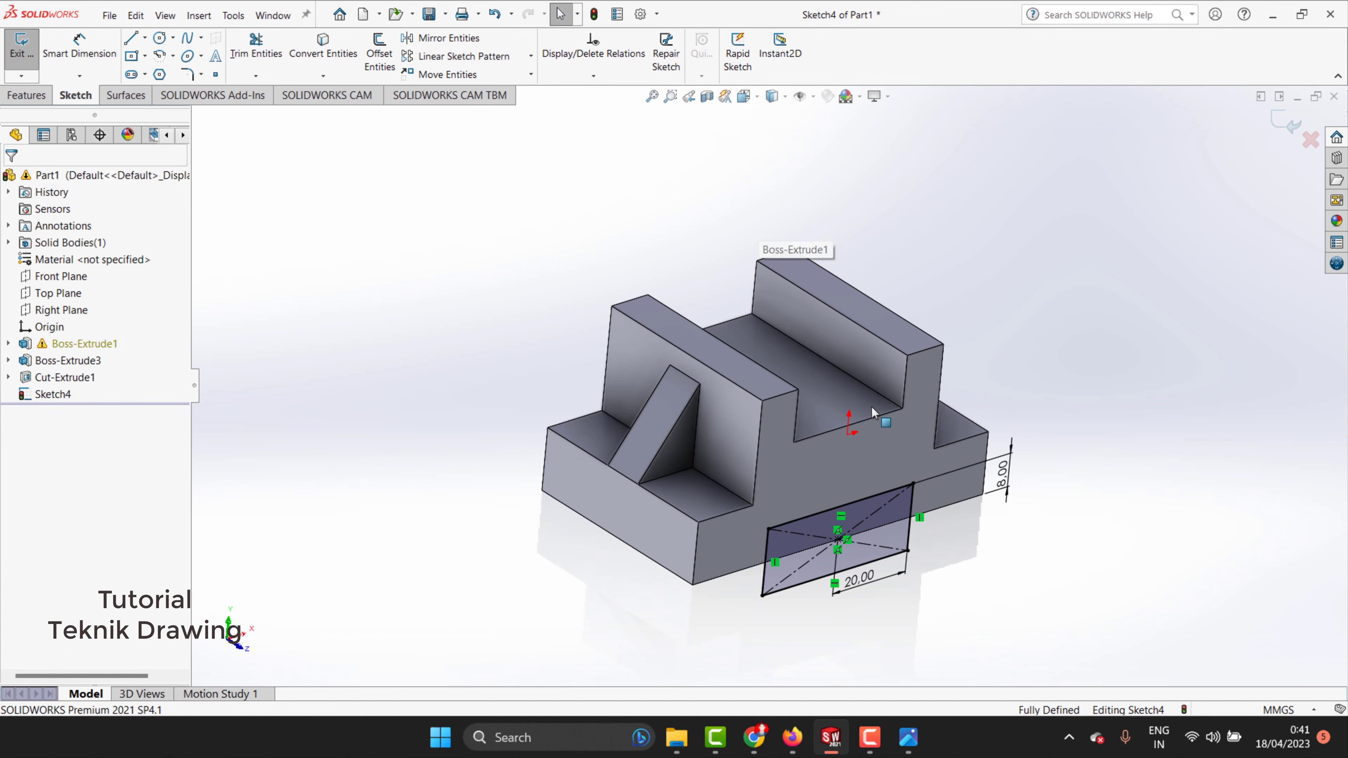
pyautogui.scroll(-1, 791, 252)
pyautogui.click(21, 98)
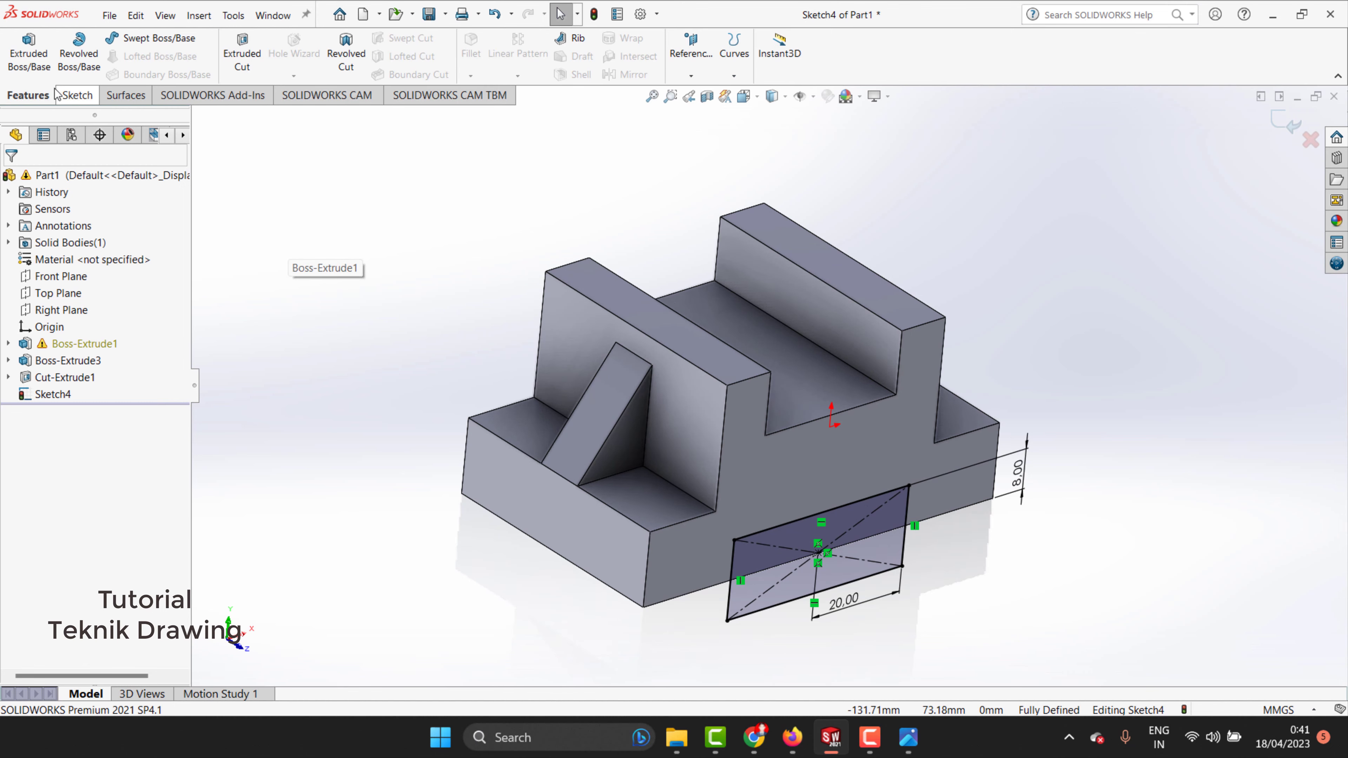
pyautogui.click(242, 53)
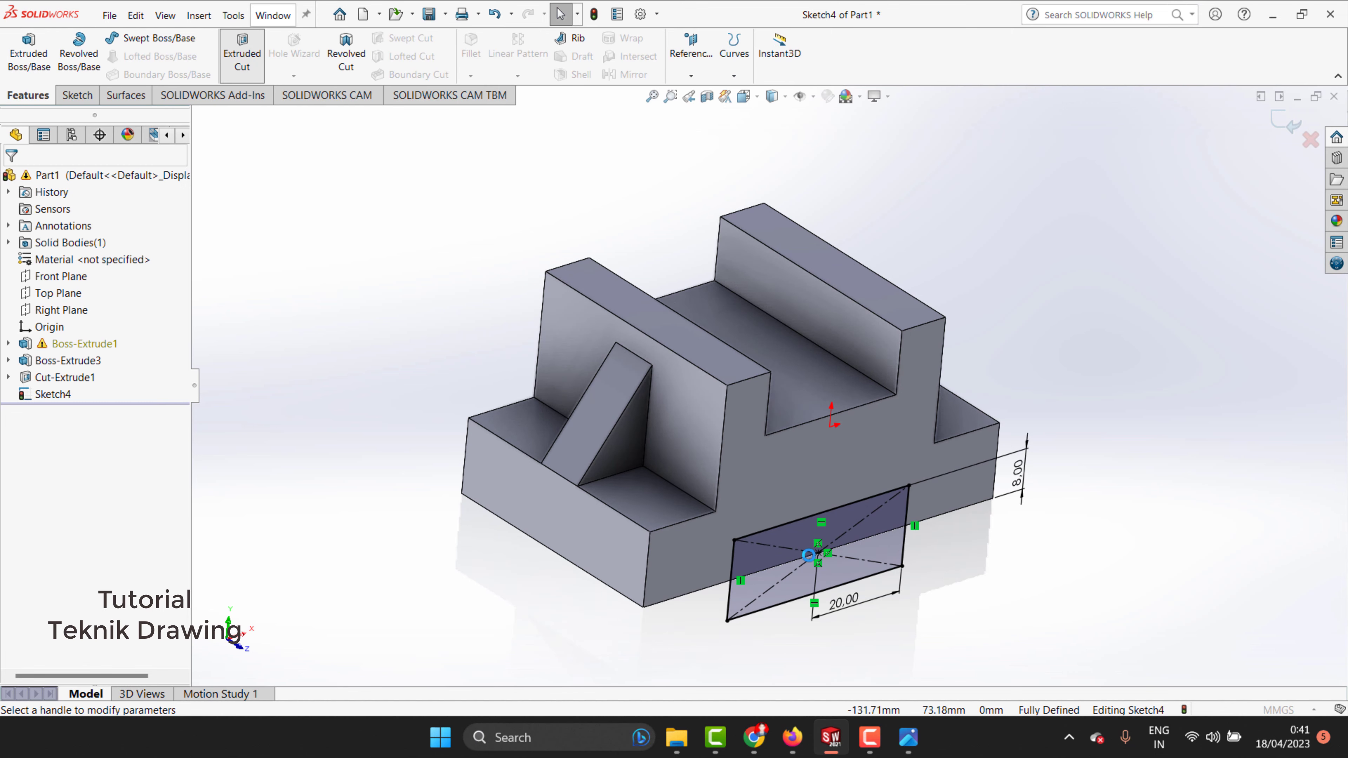
pyautogui.moveTo(735, 502)
pyautogui.mouseDown()
pyautogui.moveTo(592, 426)
pyautogui.moveTo(510, 265)
pyautogui.moveTo(456, 332)
pyautogui.mouseUp()
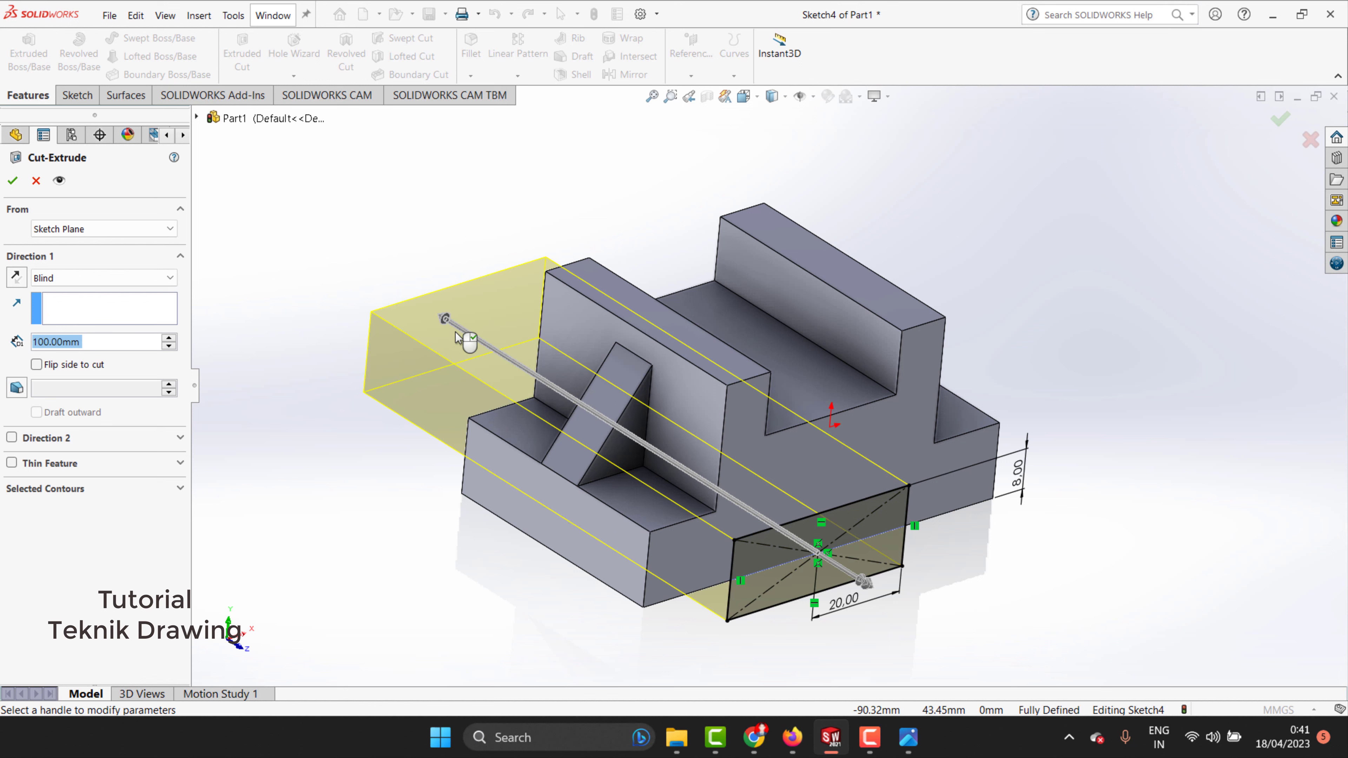
pyautogui.click(13, 182)
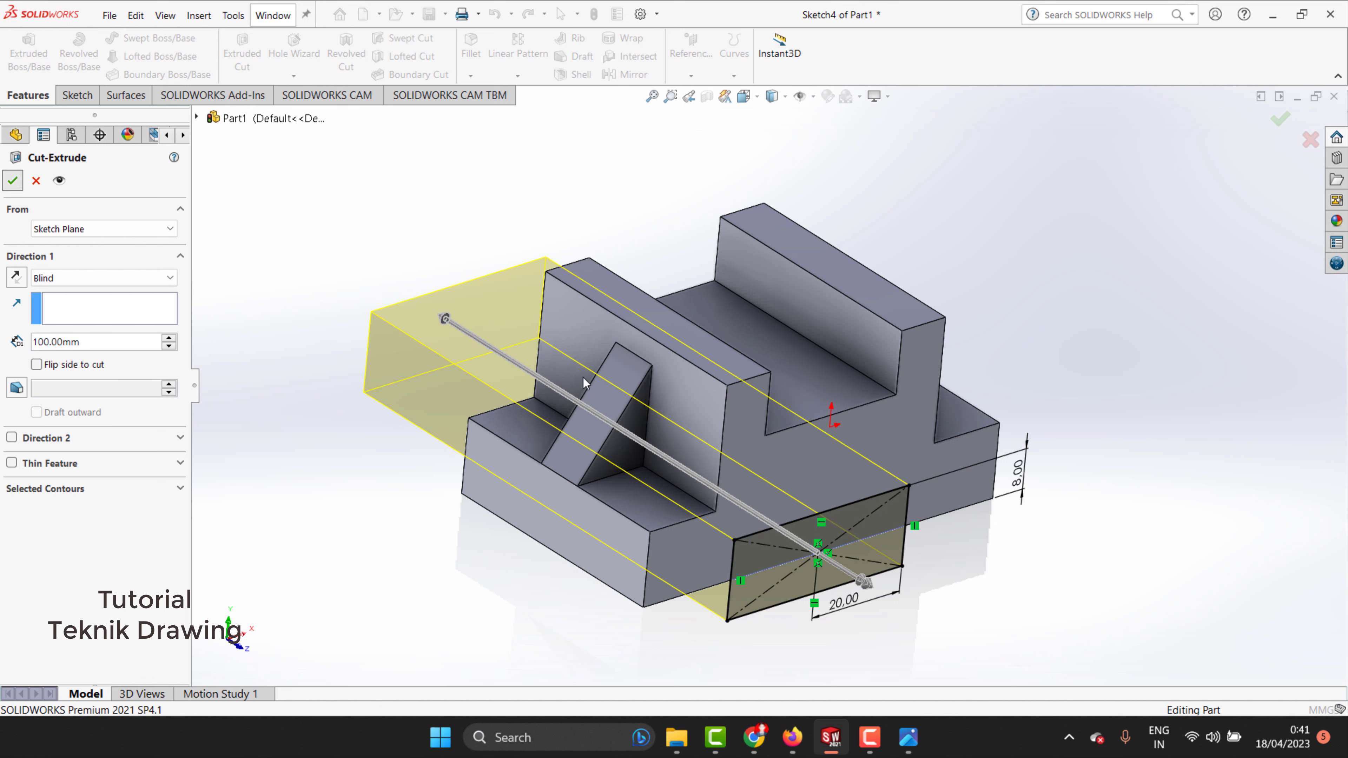
pyautogui.rightClick(1038, 314)
pyautogui.click(957, 264)
pyautogui.rightClick(957, 263)
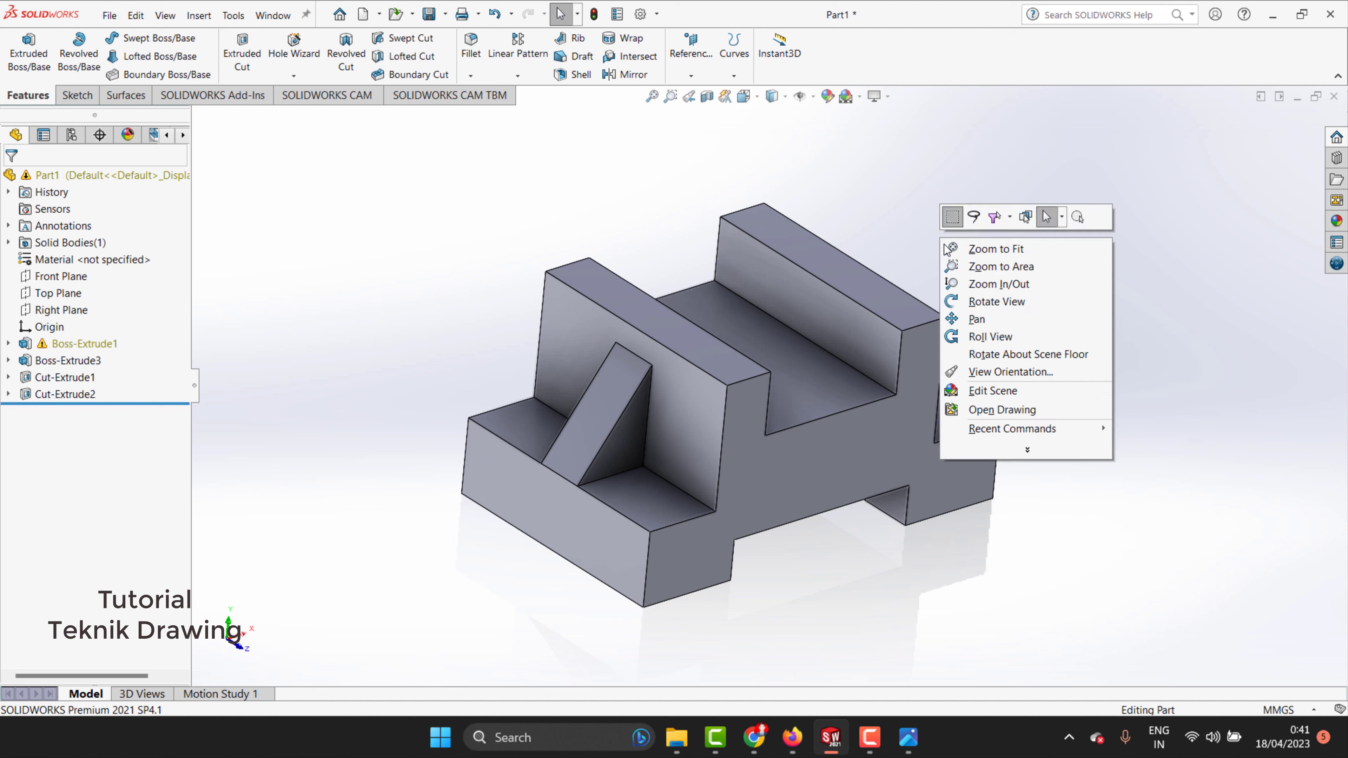
pyautogui.click(985, 301)
pyautogui.moveTo(752, 301)
pyautogui.mouseDown()
pyautogui.moveTo(851, 376)
pyautogui.moveTo(970, 307)
pyautogui.mouseUp()
pyautogui.rightClick(970, 307)
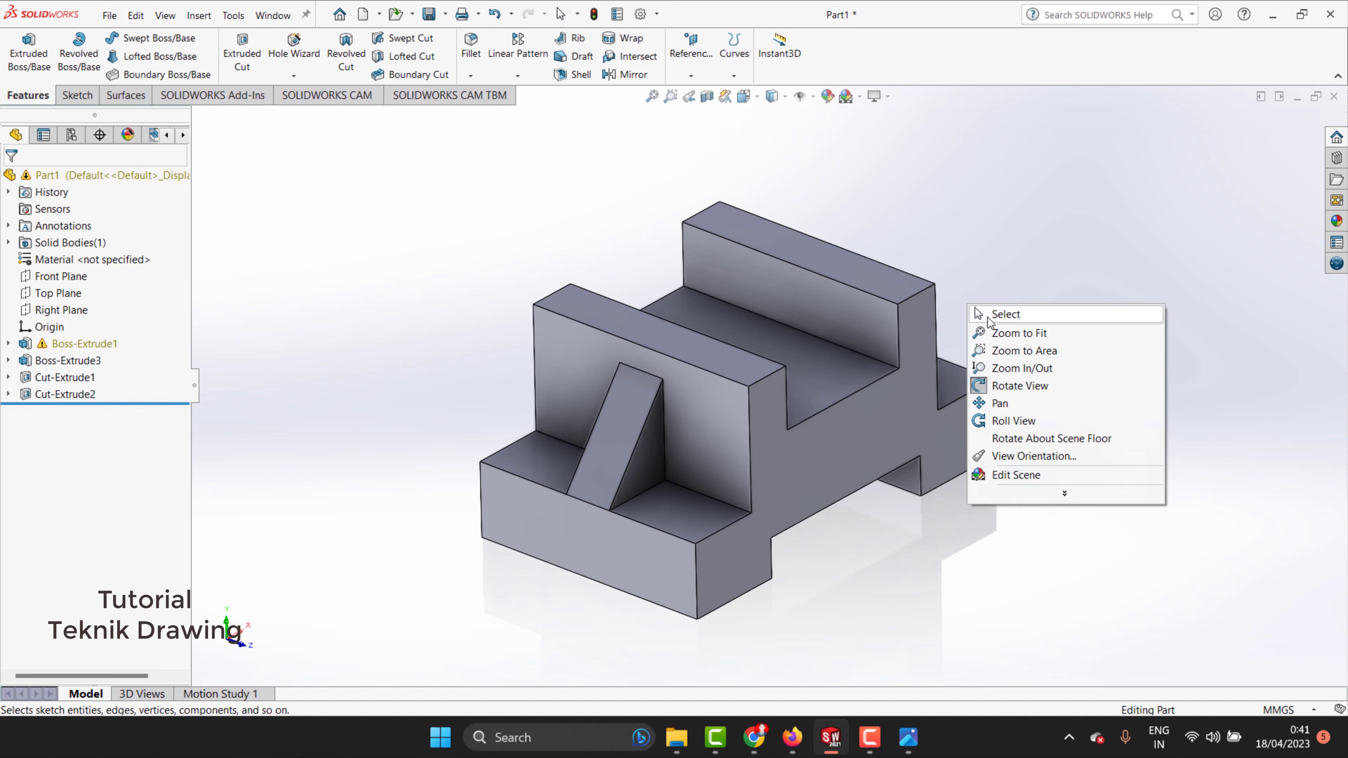
pyautogui.click(1006, 314)
pyautogui.click(909, 737)
pyautogui.scroll(2, 913, 319)
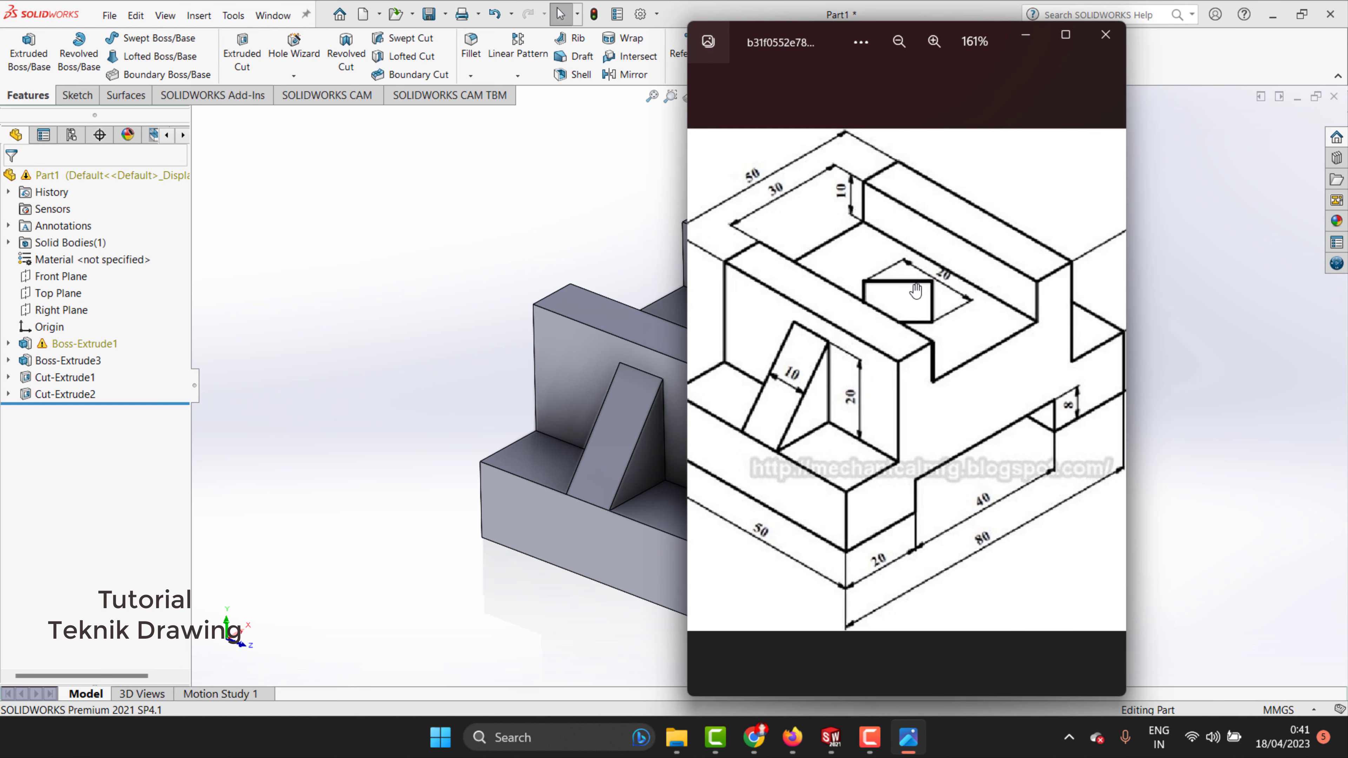
pyautogui.scroll(3, 913, 294)
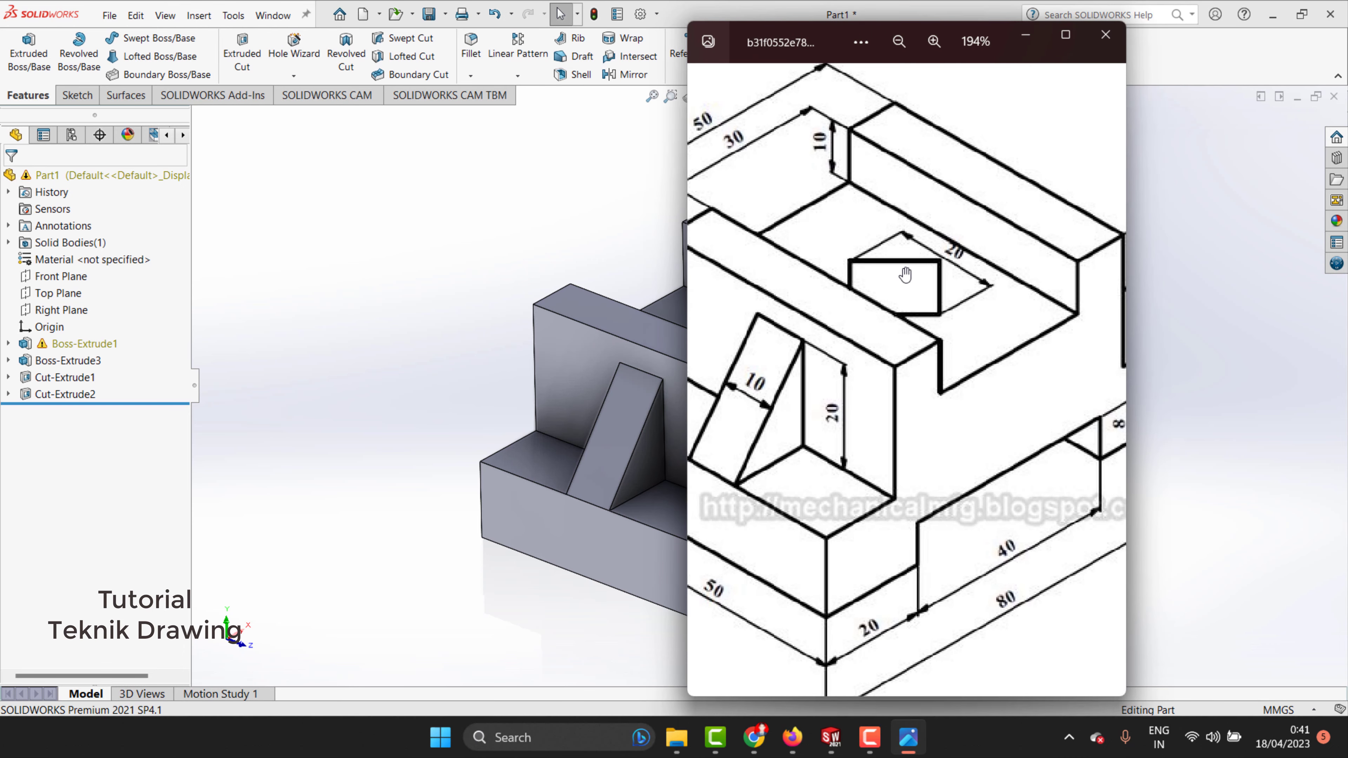
pyautogui.click(1026, 34)
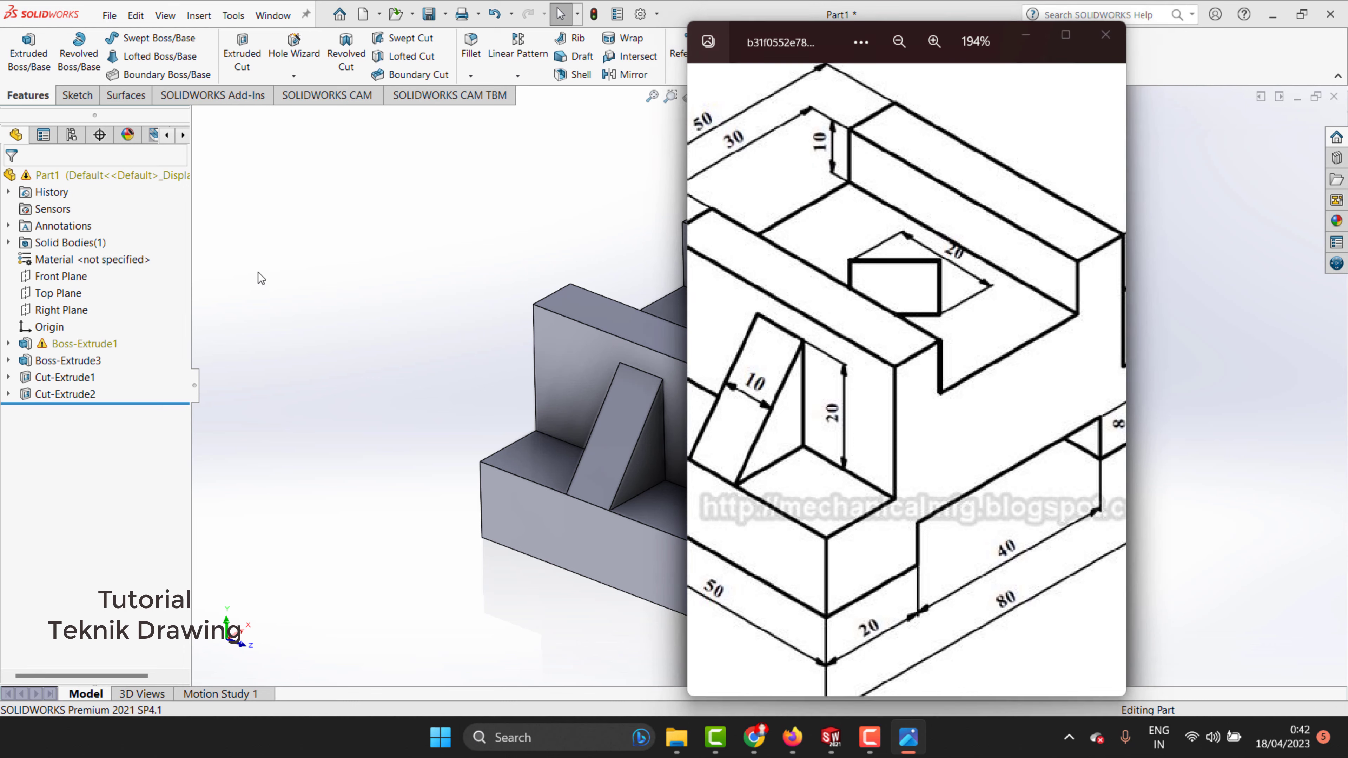
pyautogui.click(734, 323)
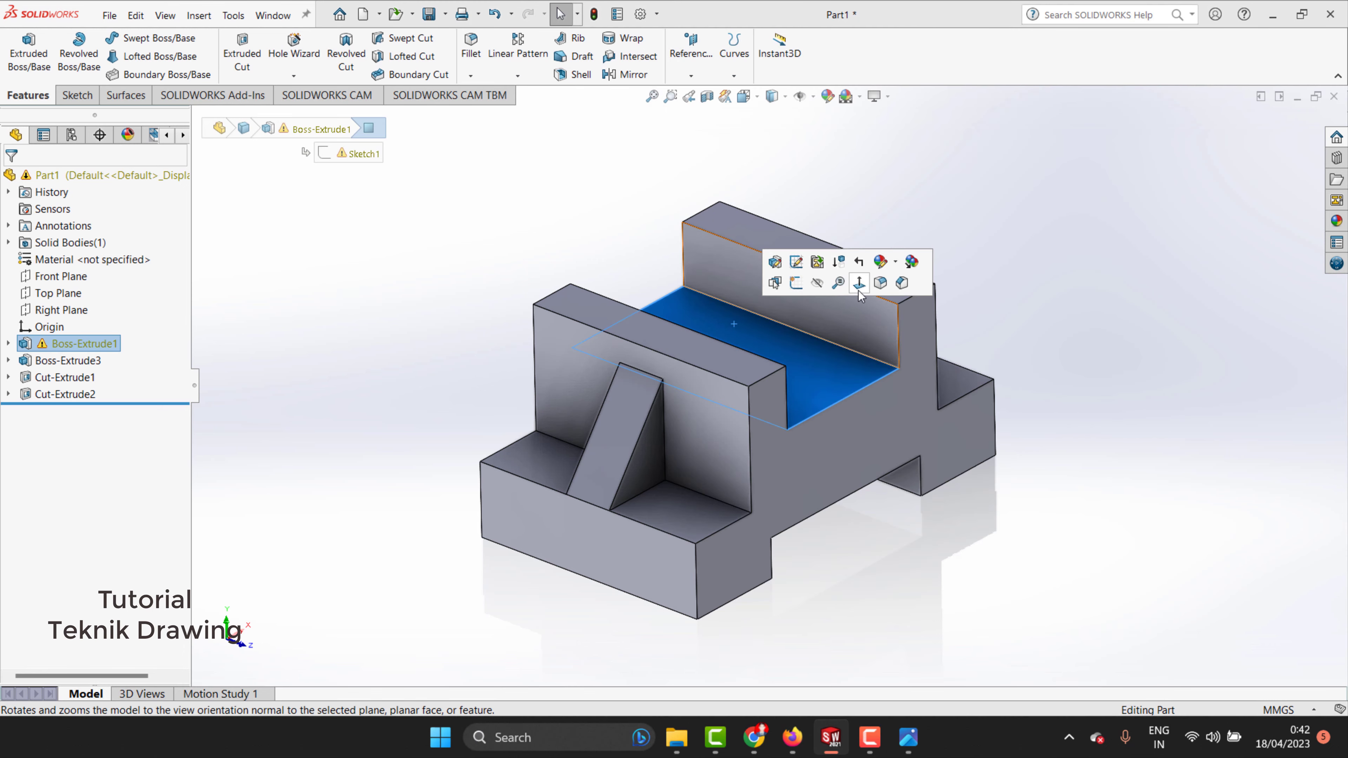
# Start a sketch on the selected top face using the 3-point rectangle tool.
pyautogui.click(858, 290)
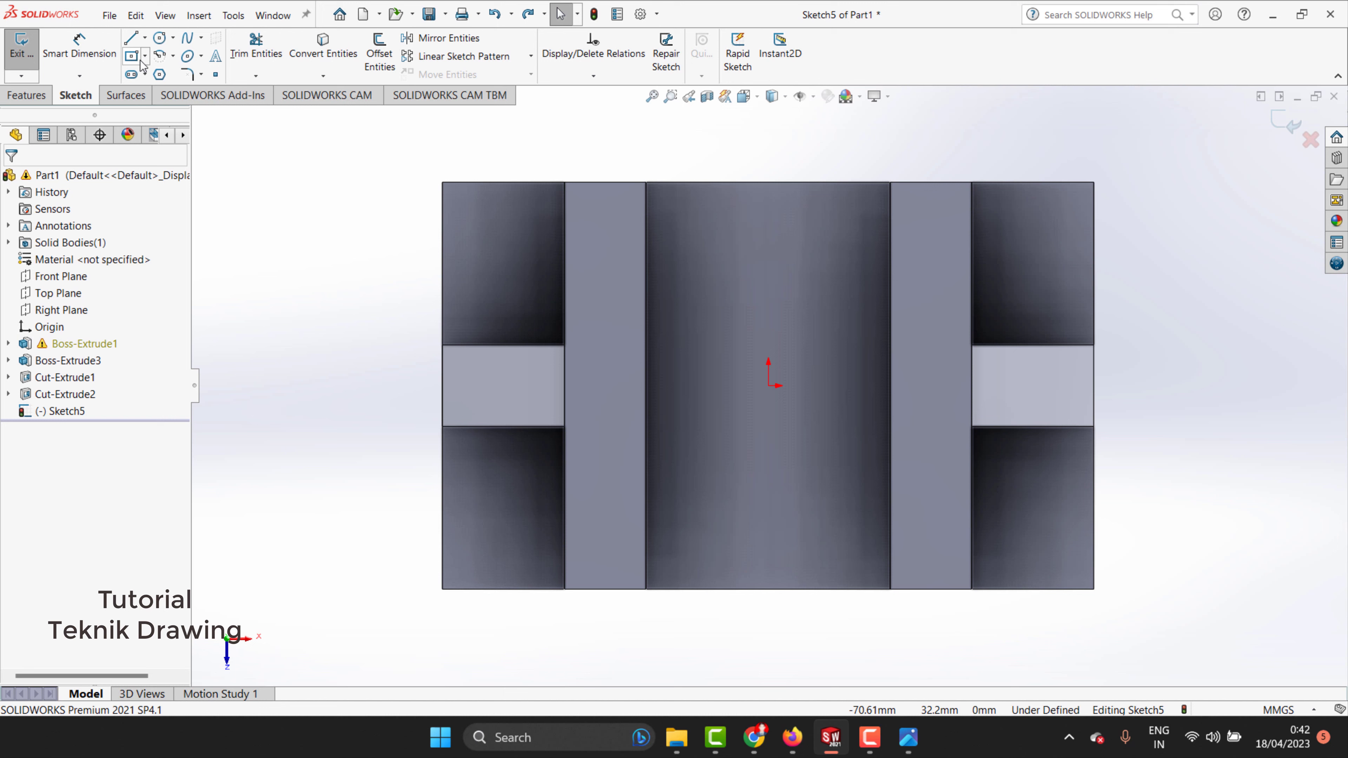
pyautogui.click(134, 56)
pyautogui.click(145, 60)
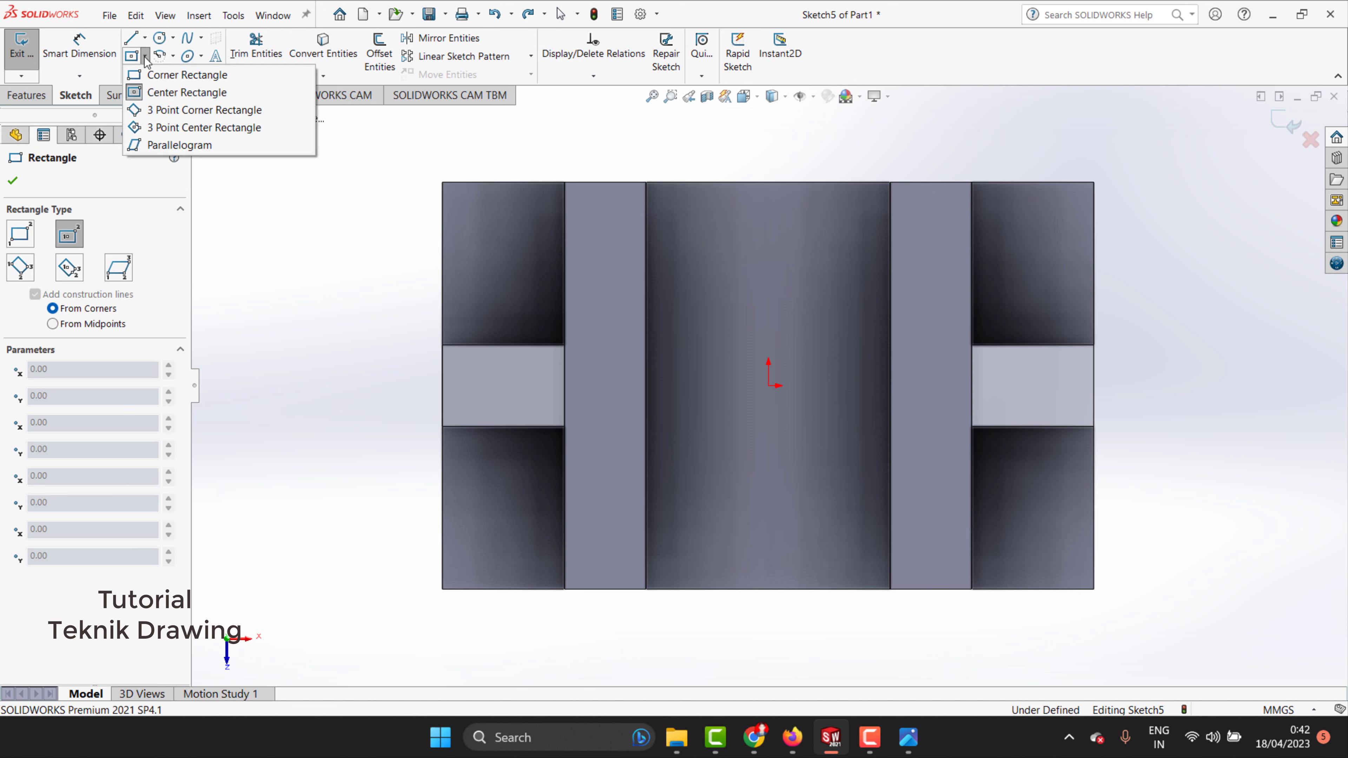
pyautogui.click(241, 225)
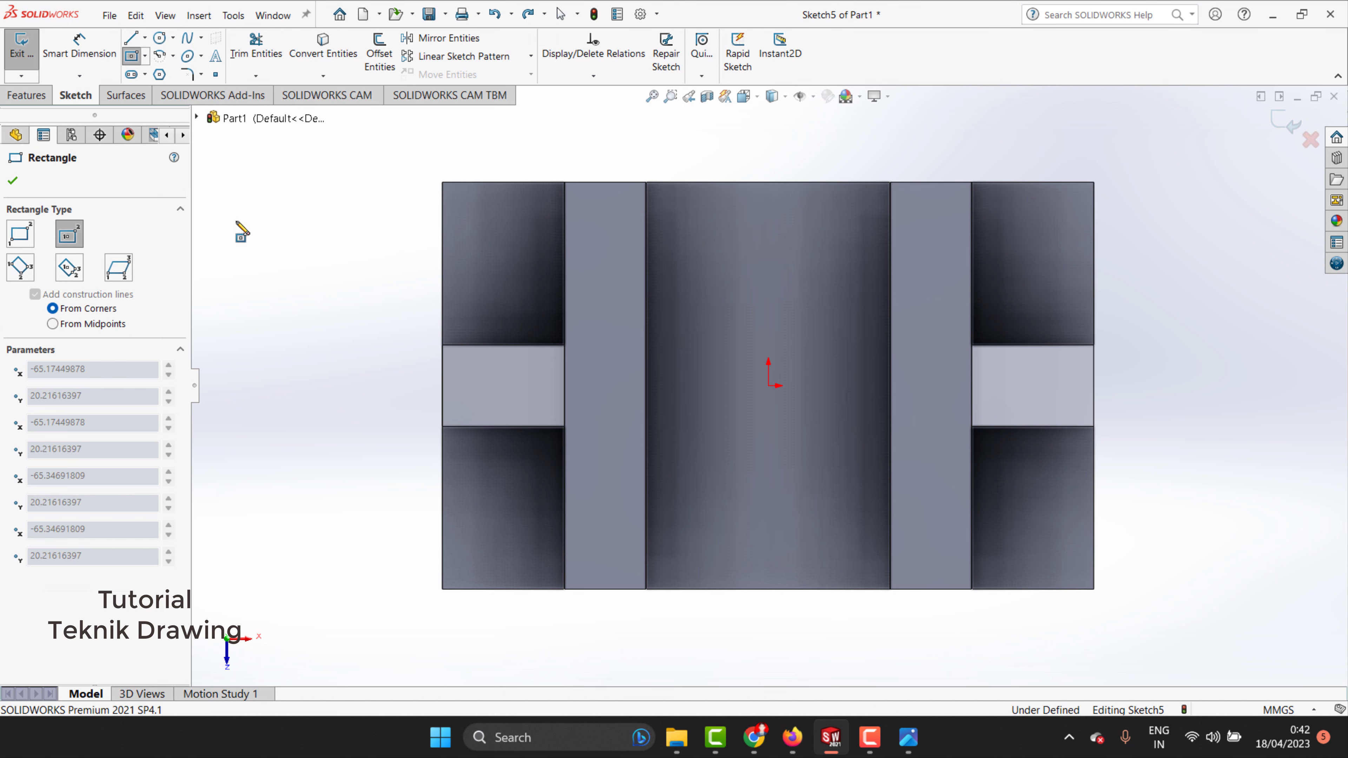
pyautogui.click(29, 271)
pyautogui.press('Escape')
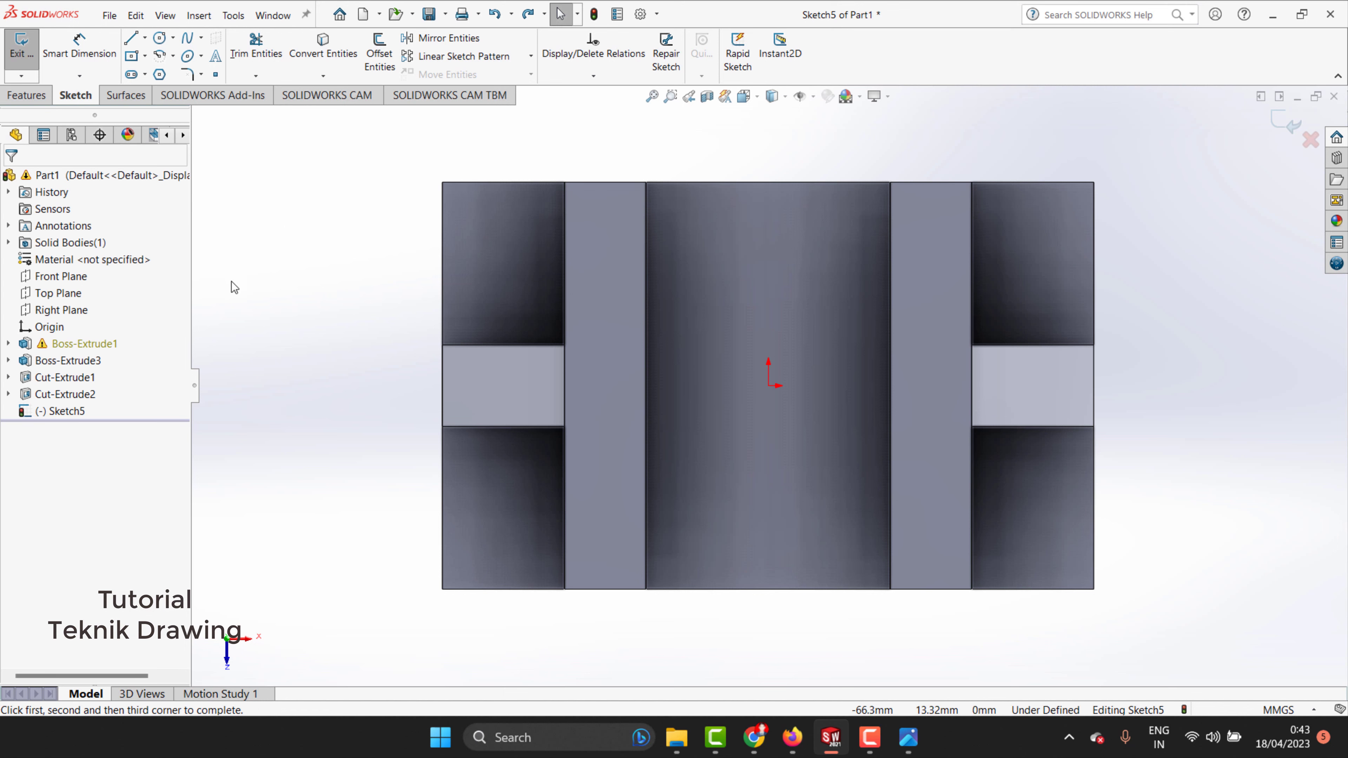
pyautogui.click(145, 55)
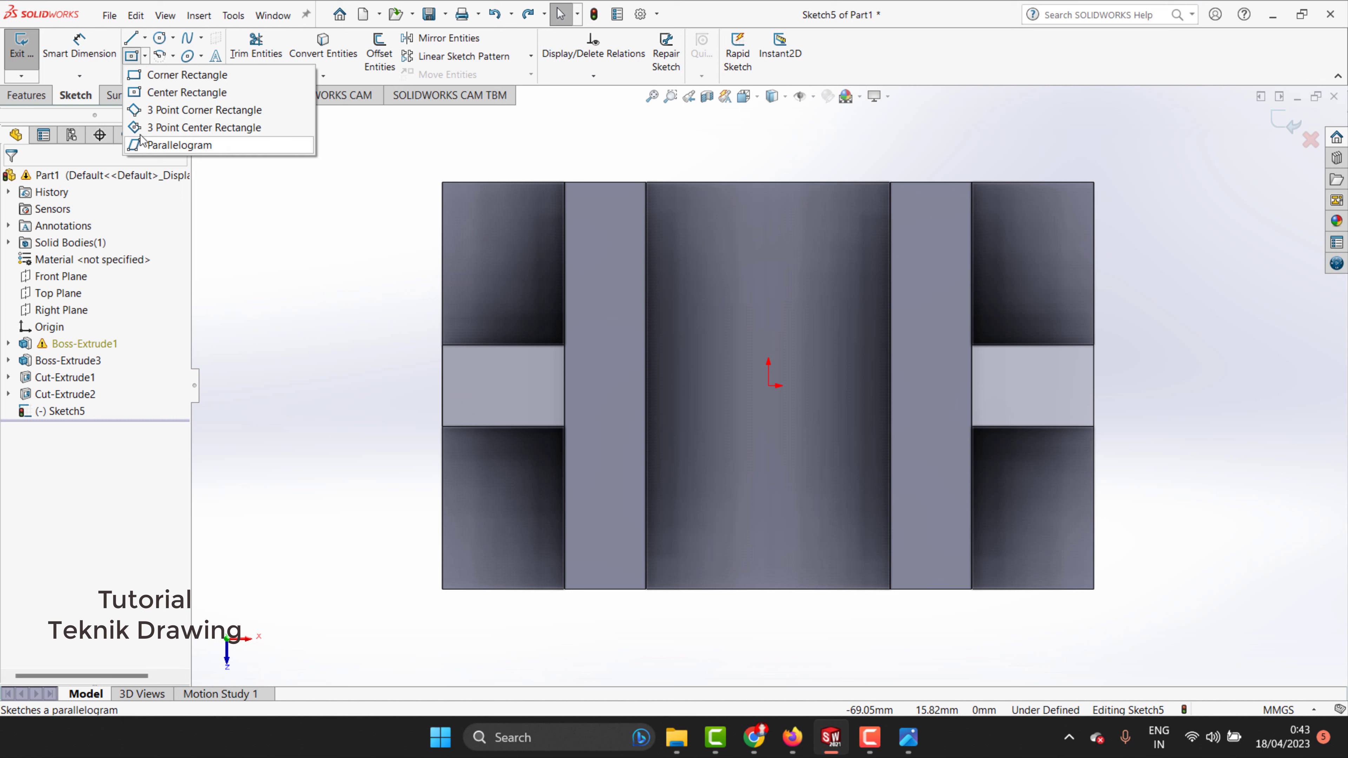
pyautogui.click(201, 93)
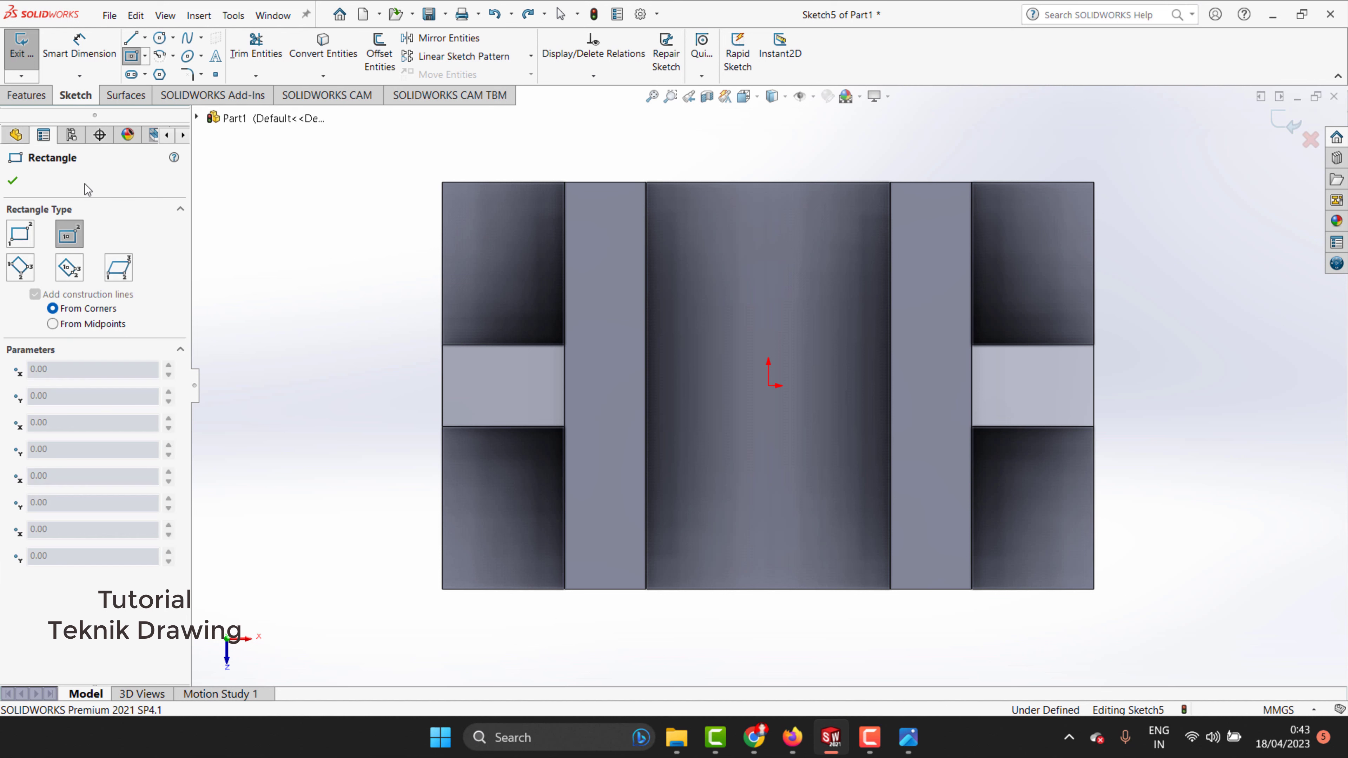
pyautogui.click(19, 273)
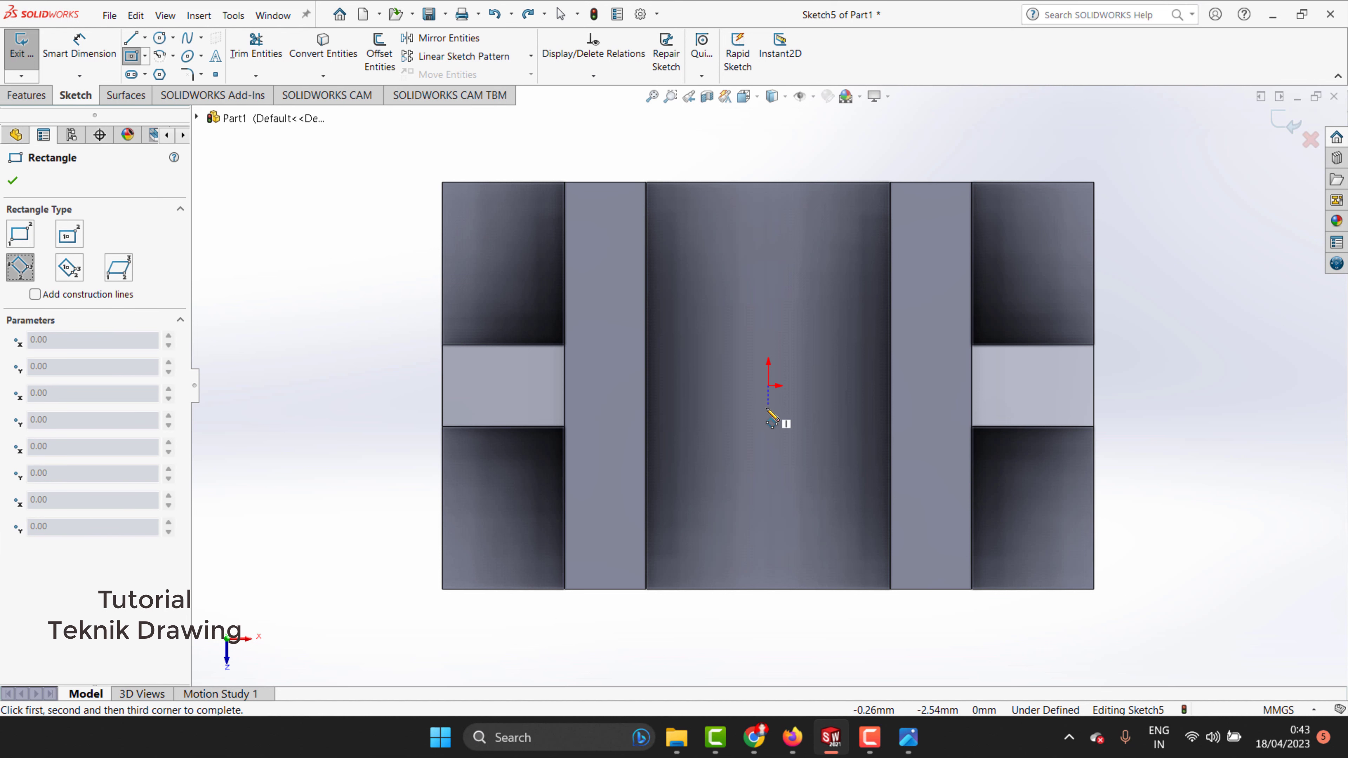
# Draw a tilted diamond rectangle around the origin, checking it against the reference drawing.
pyautogui.click(769, 428)
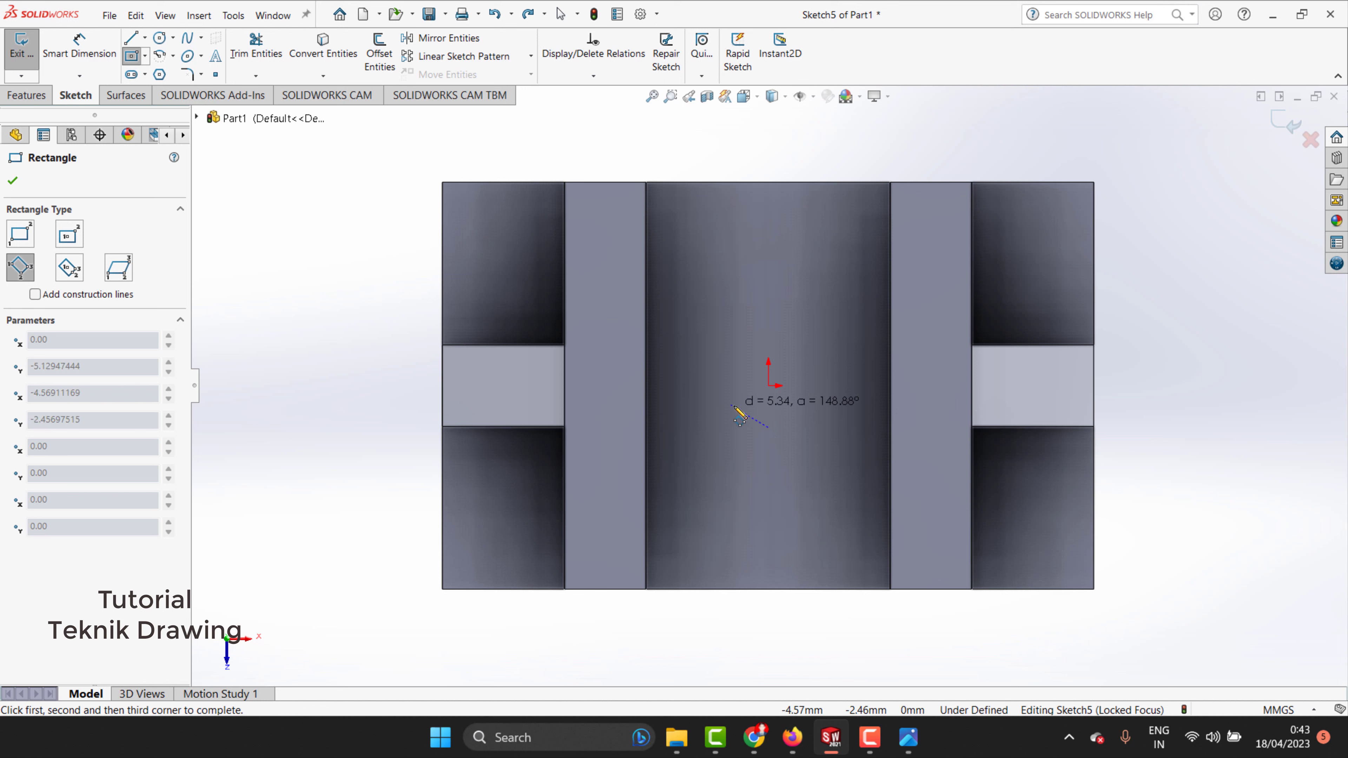
pyautogui.click(717, 380)
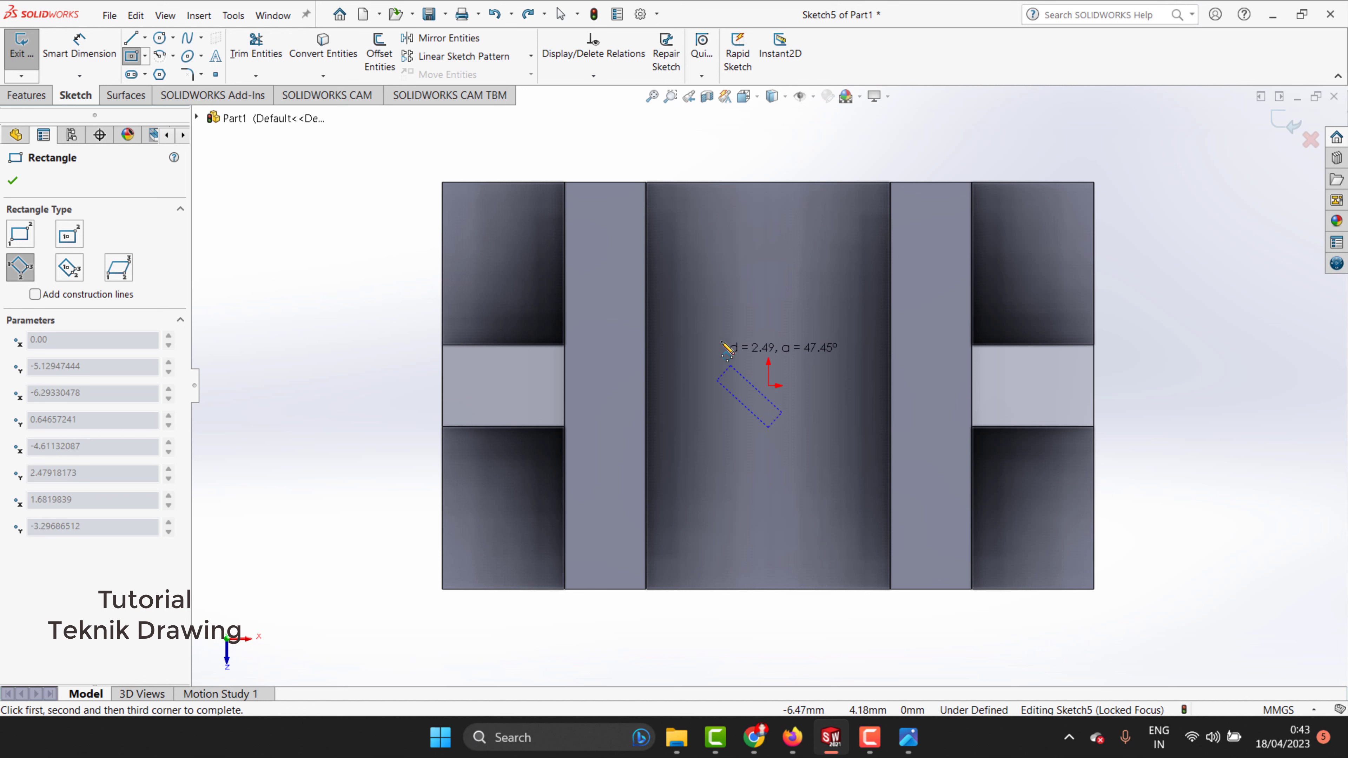
pyautogui.click(798, 351)
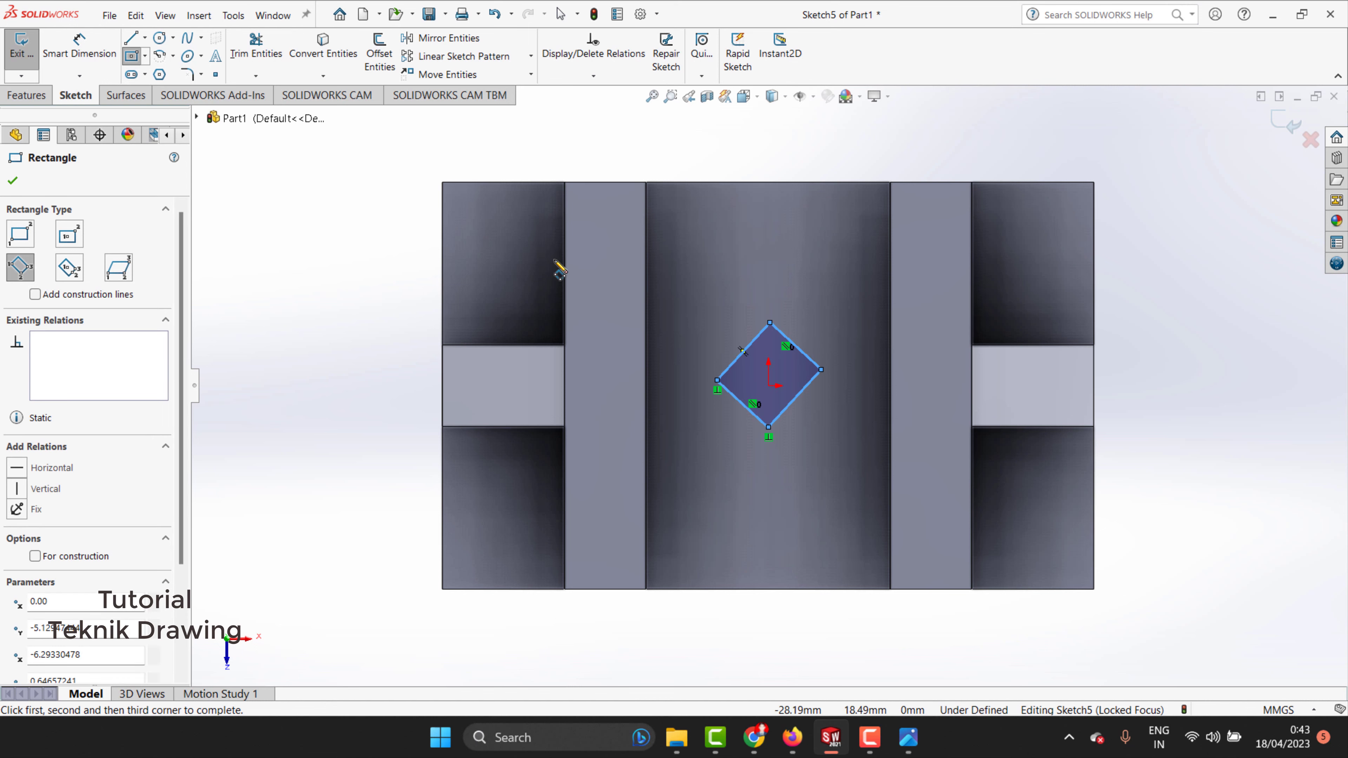
pyautogui.click(907, 749)
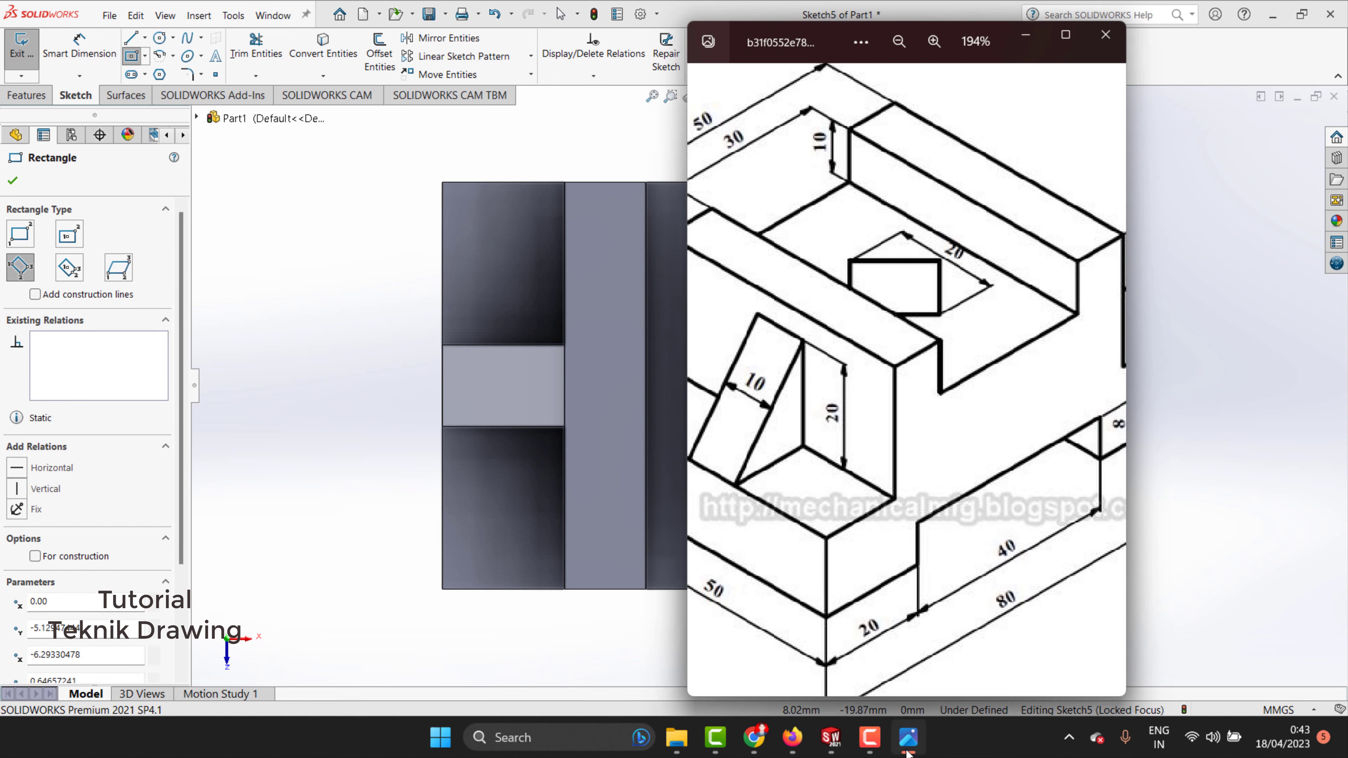
pyautogui.click(908, 749)
pyautogui.click(908, 749)
pyautogui.click(79, 46)
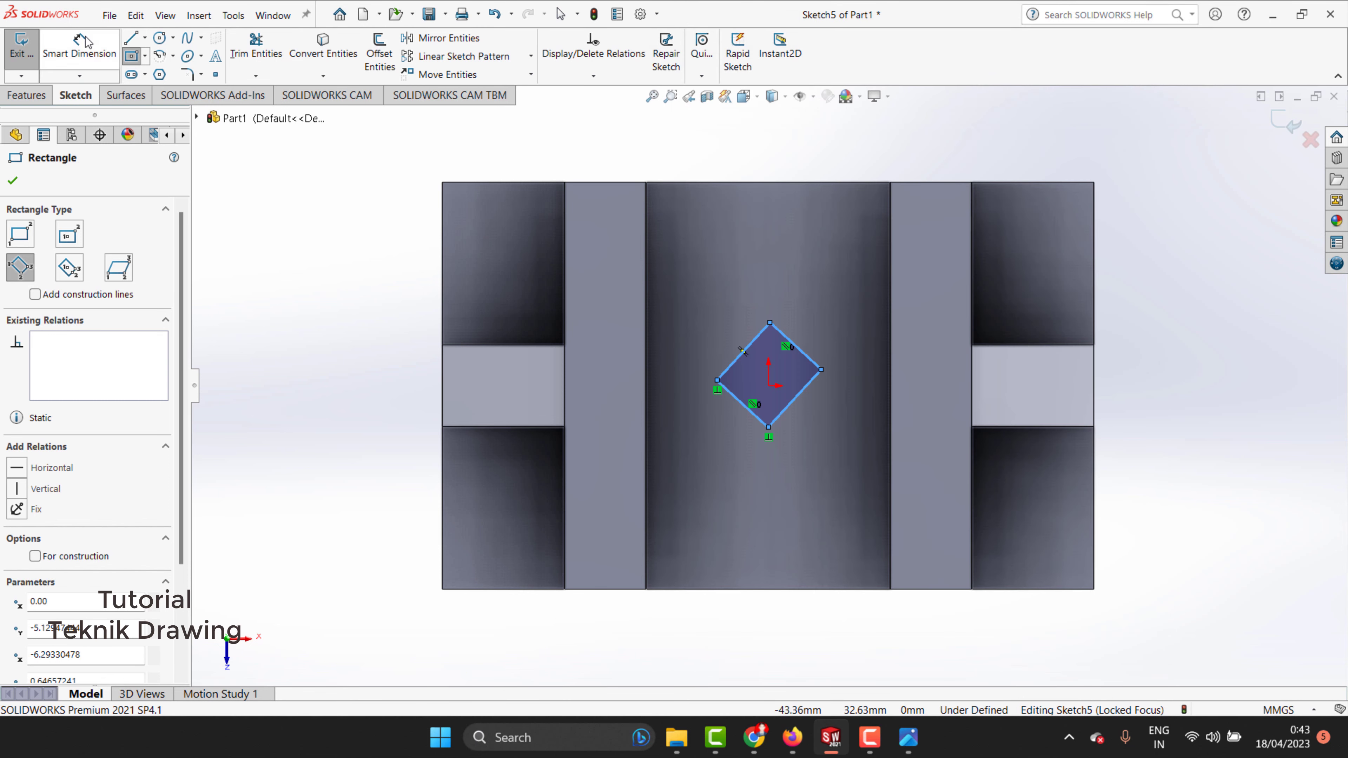
# Dimension the diamond's top-to-bottom corners to 20 mm.
pyautogui.click(771, 324)
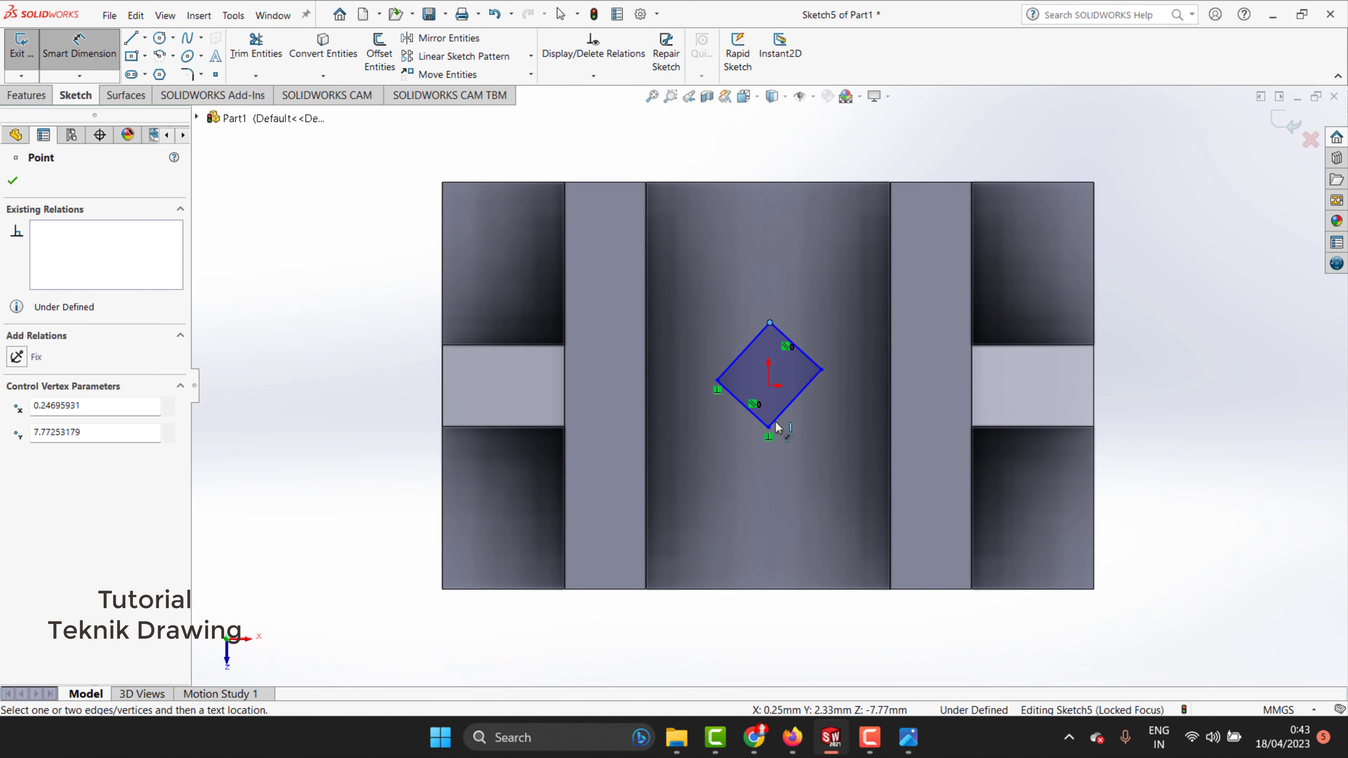
pyautogui.click(769, 428)
pyautogui.click(393, 376)
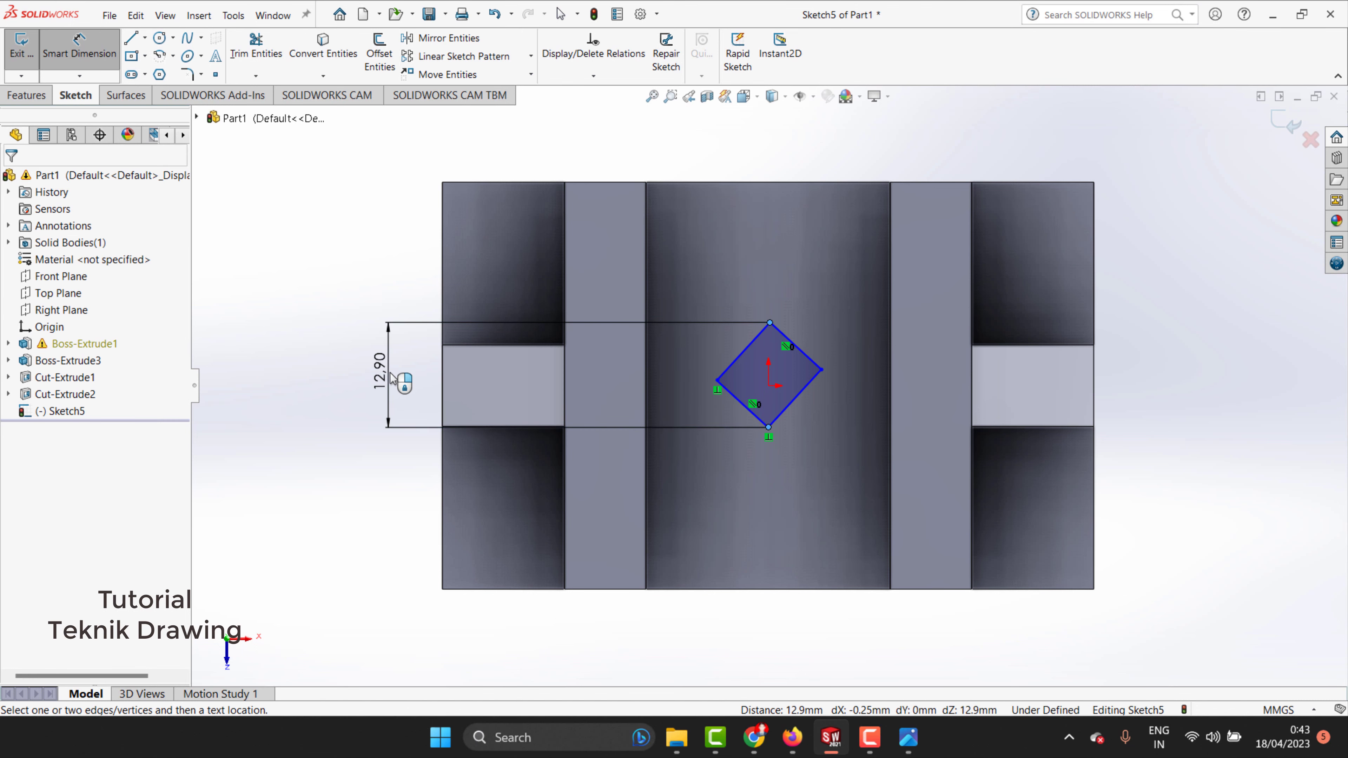
pyautogui.write('20')
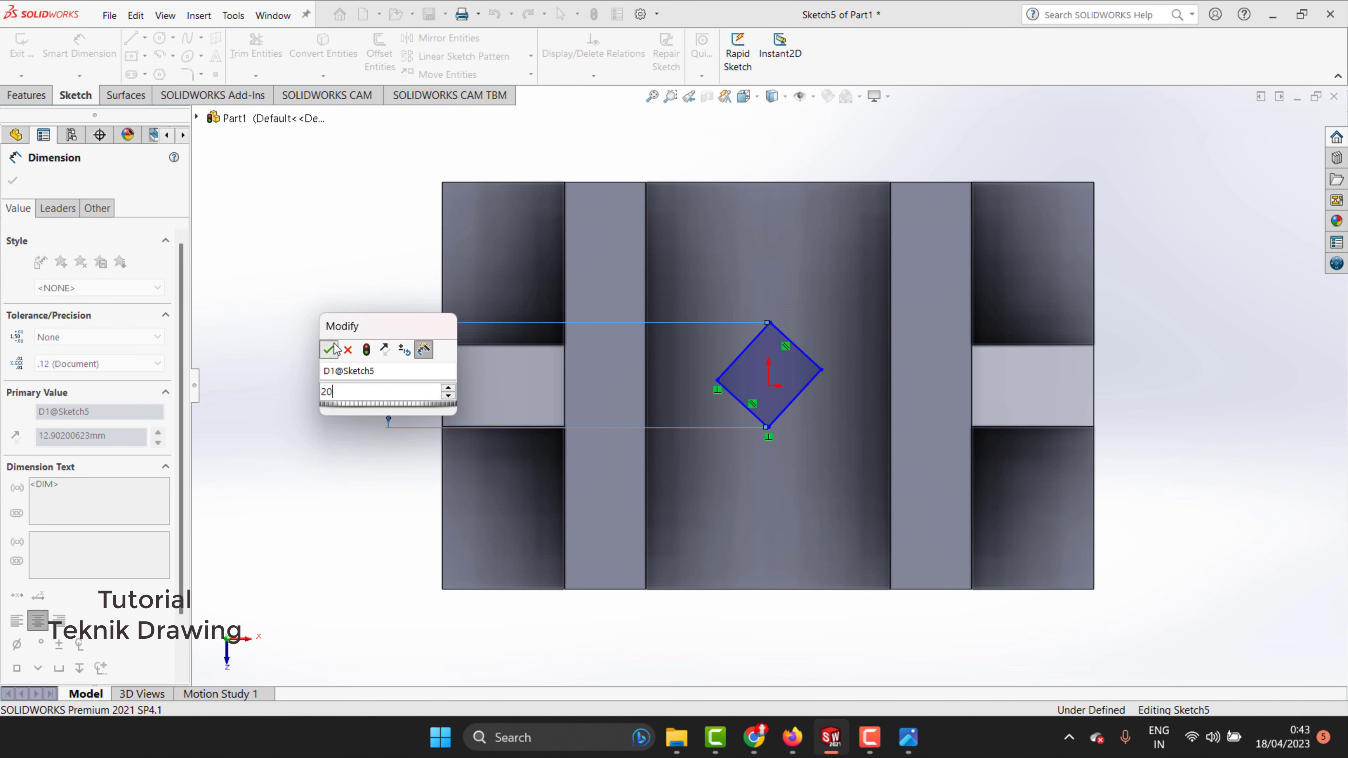
pyautogui.click(328, 349)
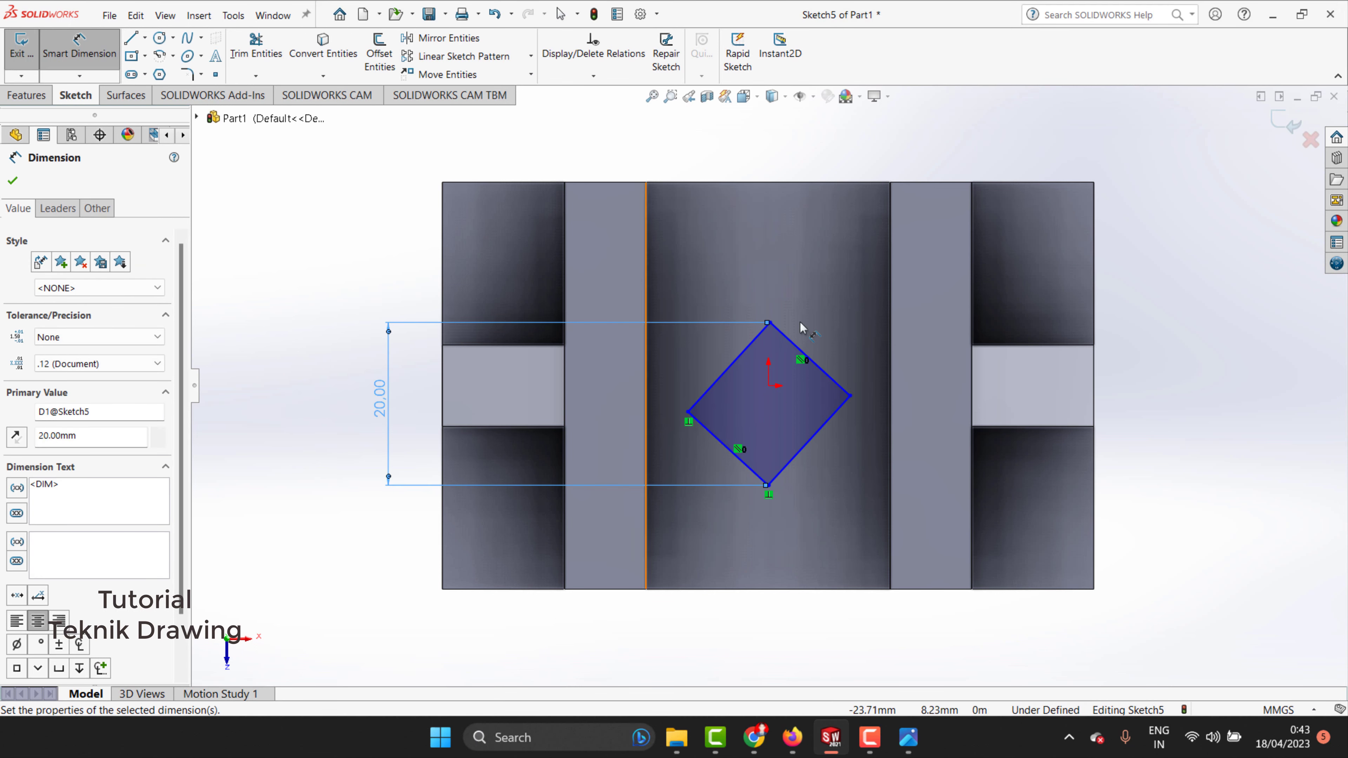
pyautogui.press('Escape')
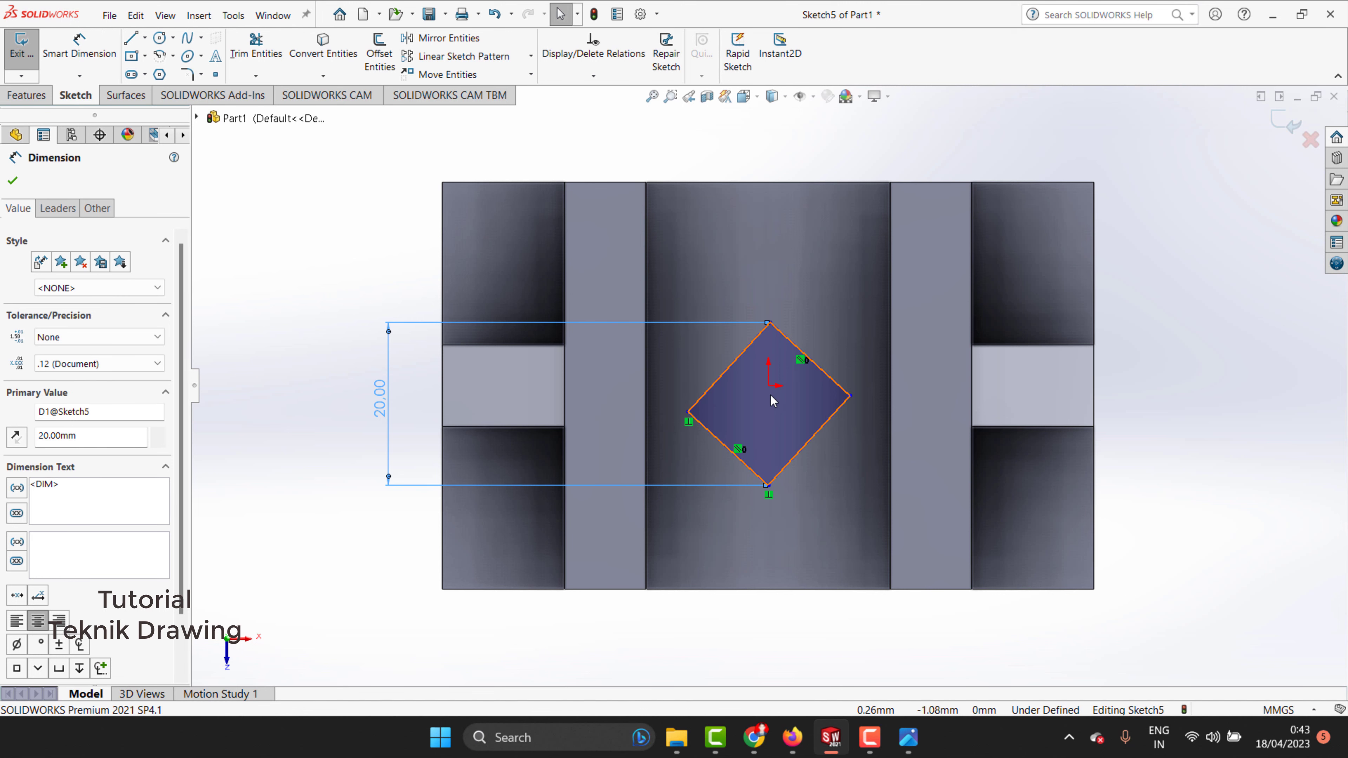
pyautogui.press('Escape')
# Draw a centerline across the diamond's horizontal diagonal, right corner to left corner.
pyautogui.click(145, 37)
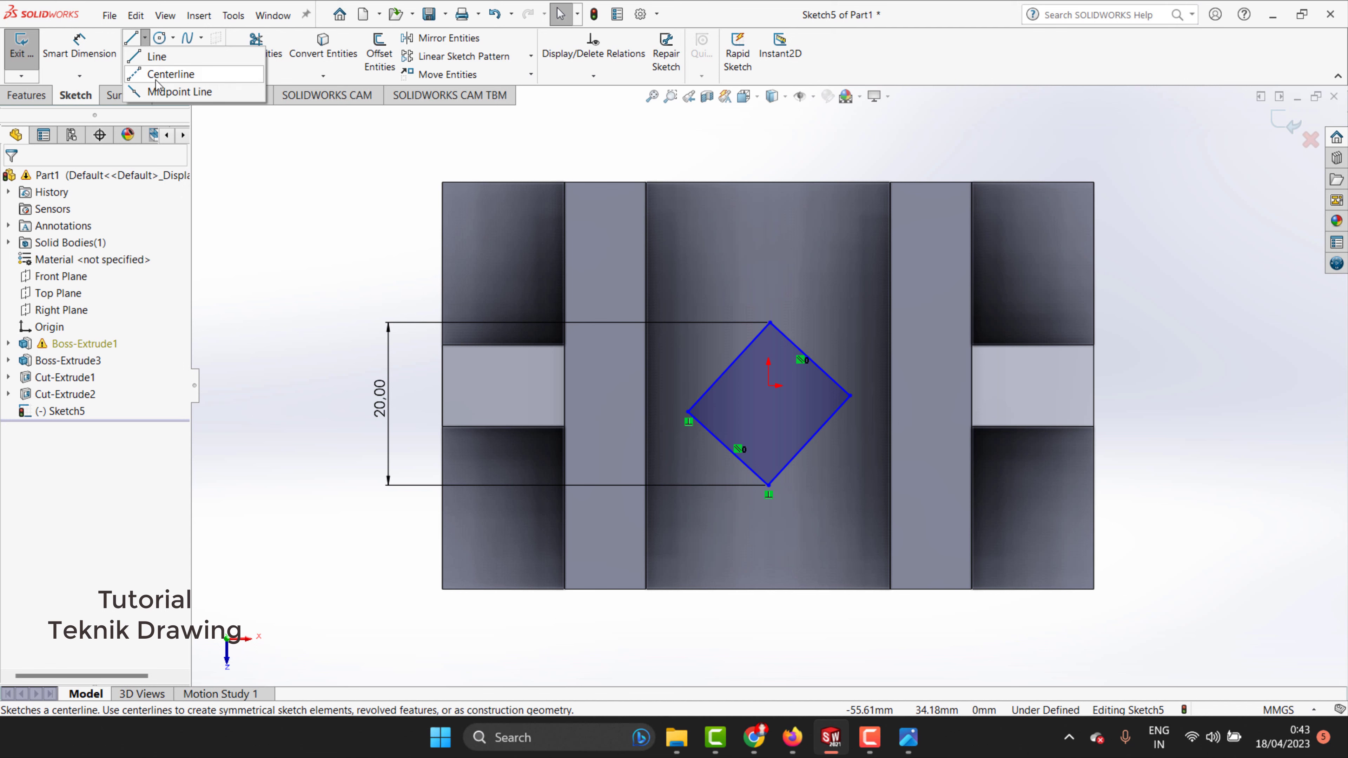
pyautogui.click(169, 73)
pyautogui.click(850, 396)
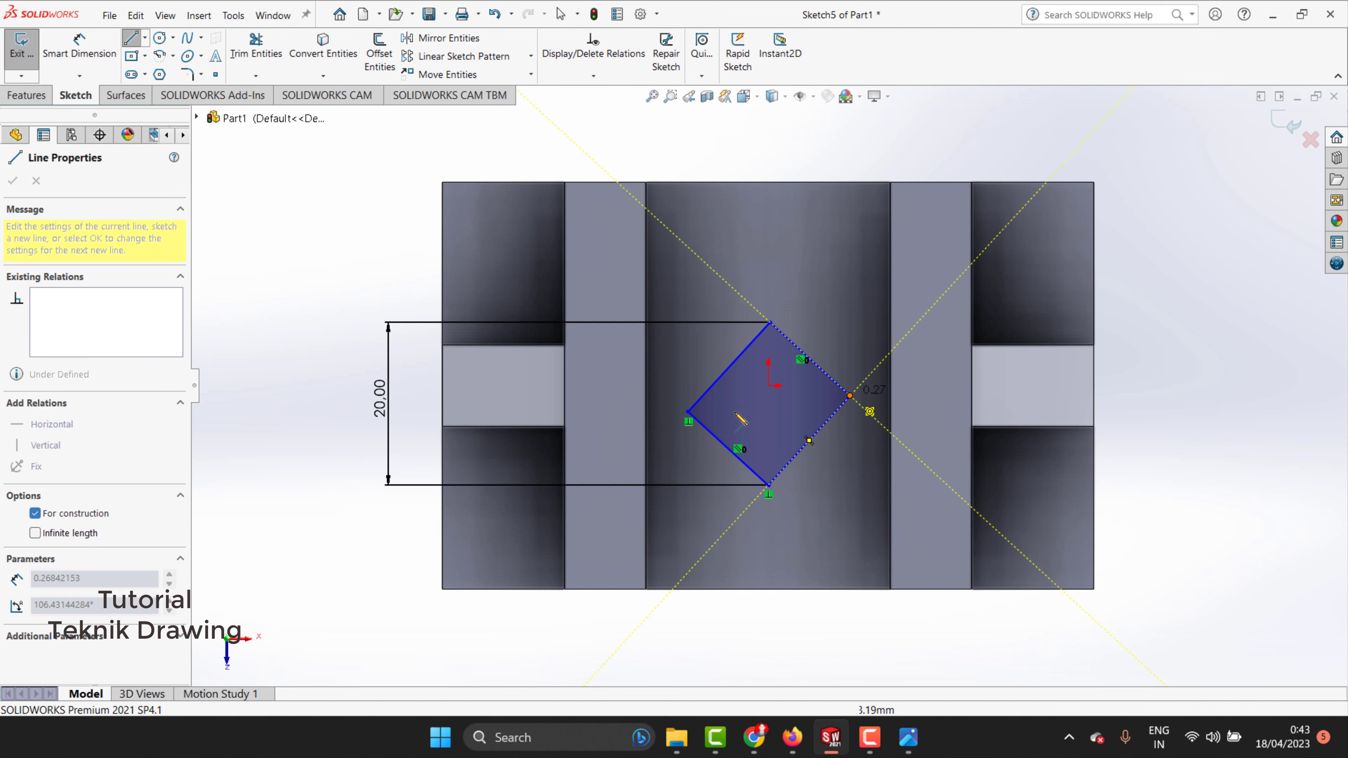
pyautogui.doubleClick(689, 414)
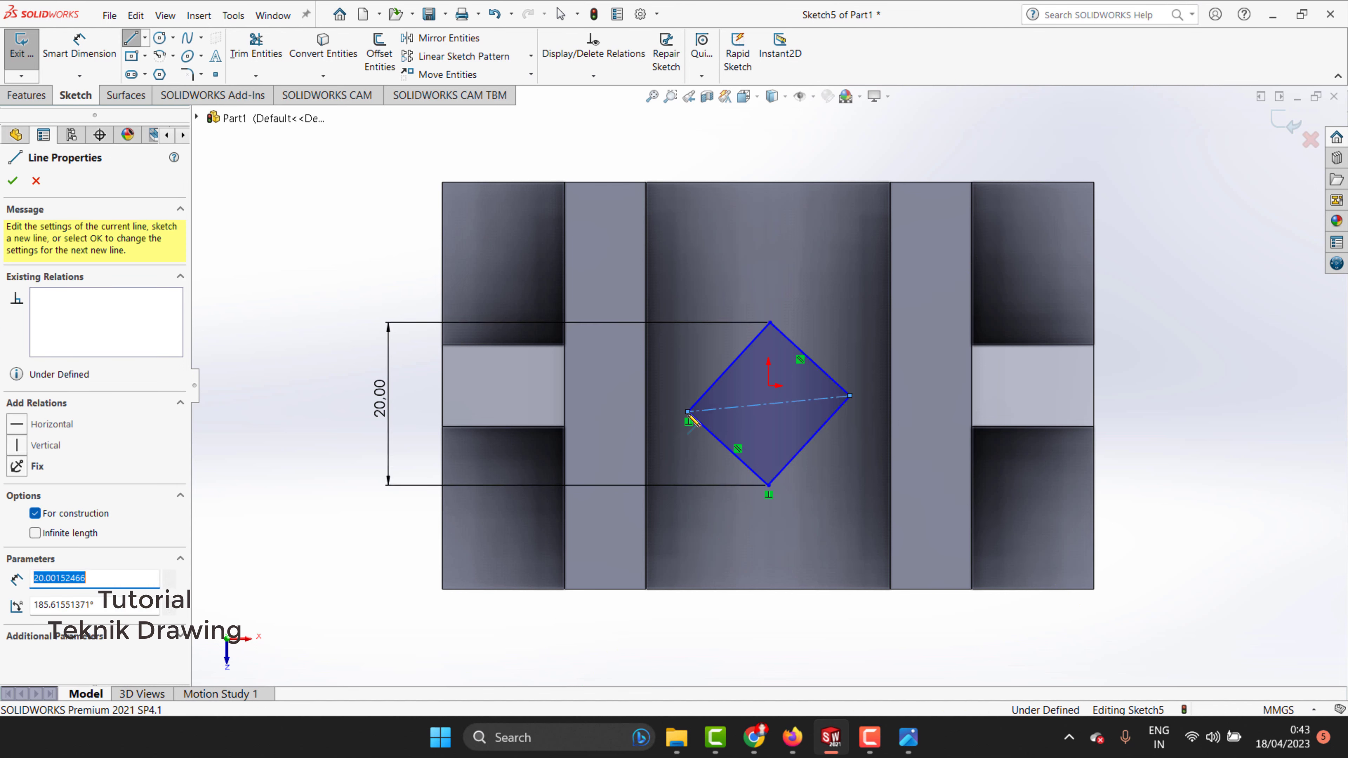
pyautogui.press('Escape')
# Dimension the diagonal centerline 25 mm above the part's bottom edge.
pyautogui.press('d')
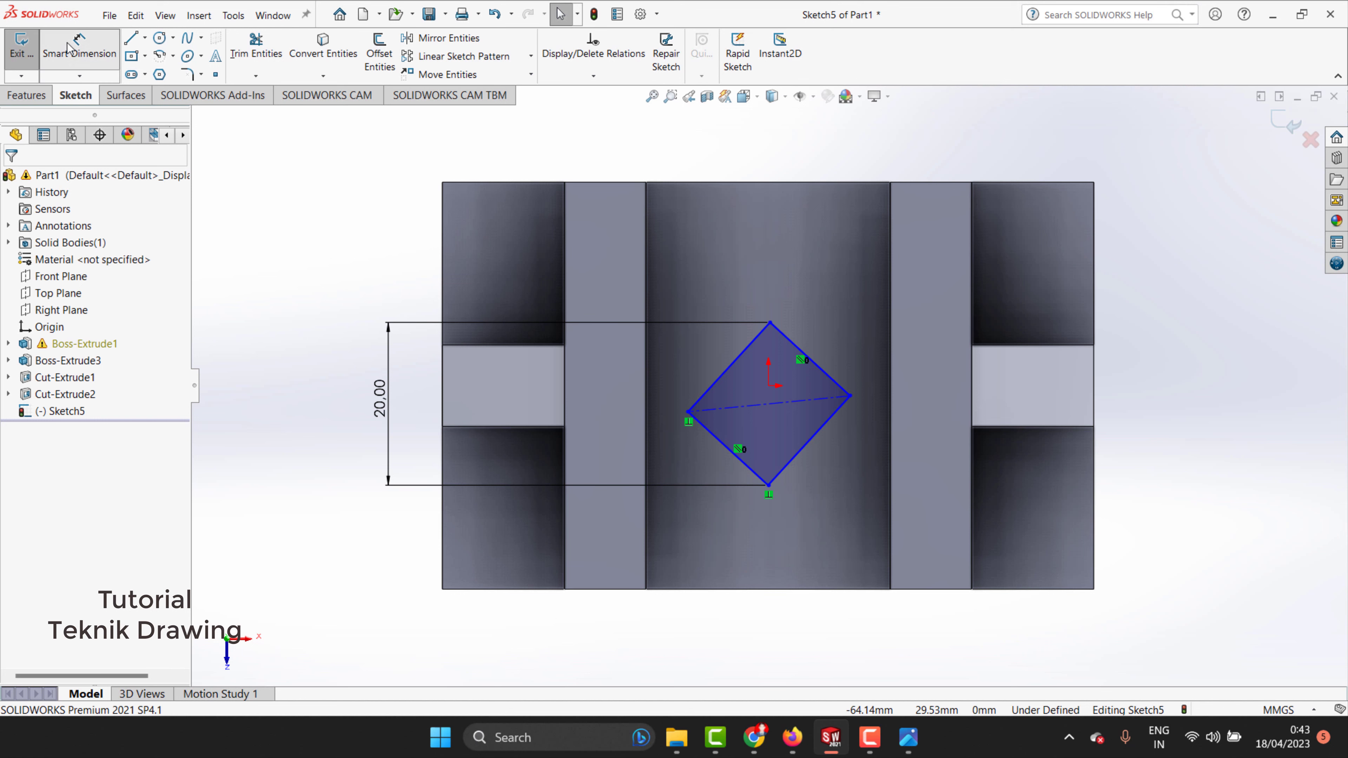
pyautogui.click(770, 404)
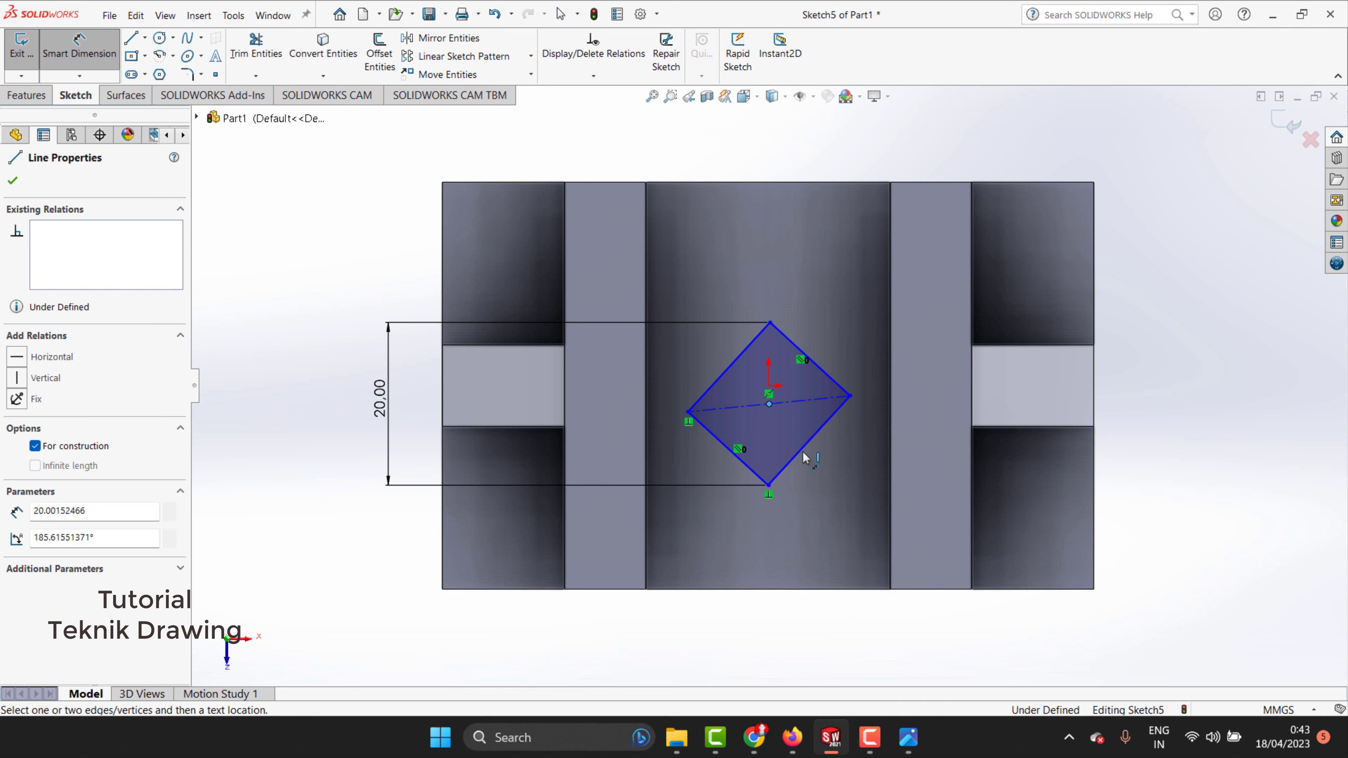
pyautogui.click(827, 590)
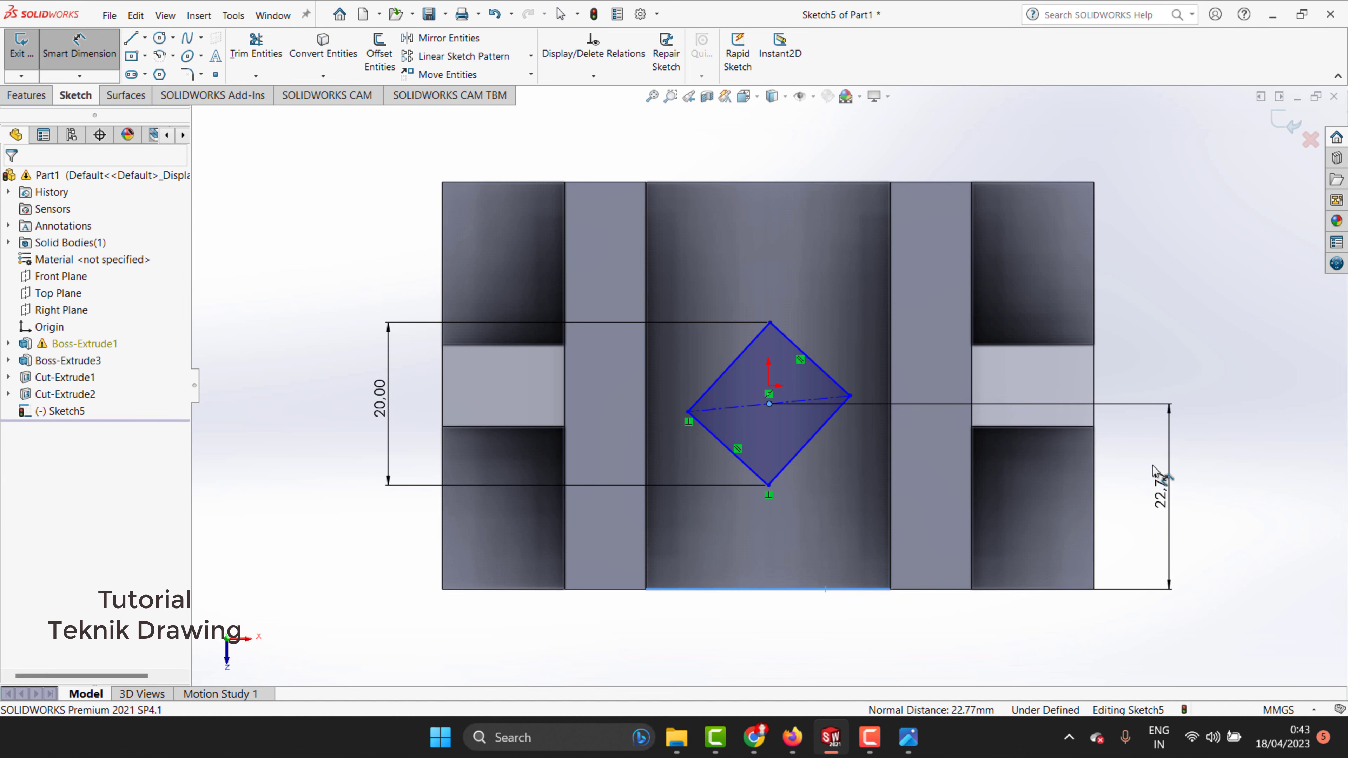
pyautogui.click(1174, 496)
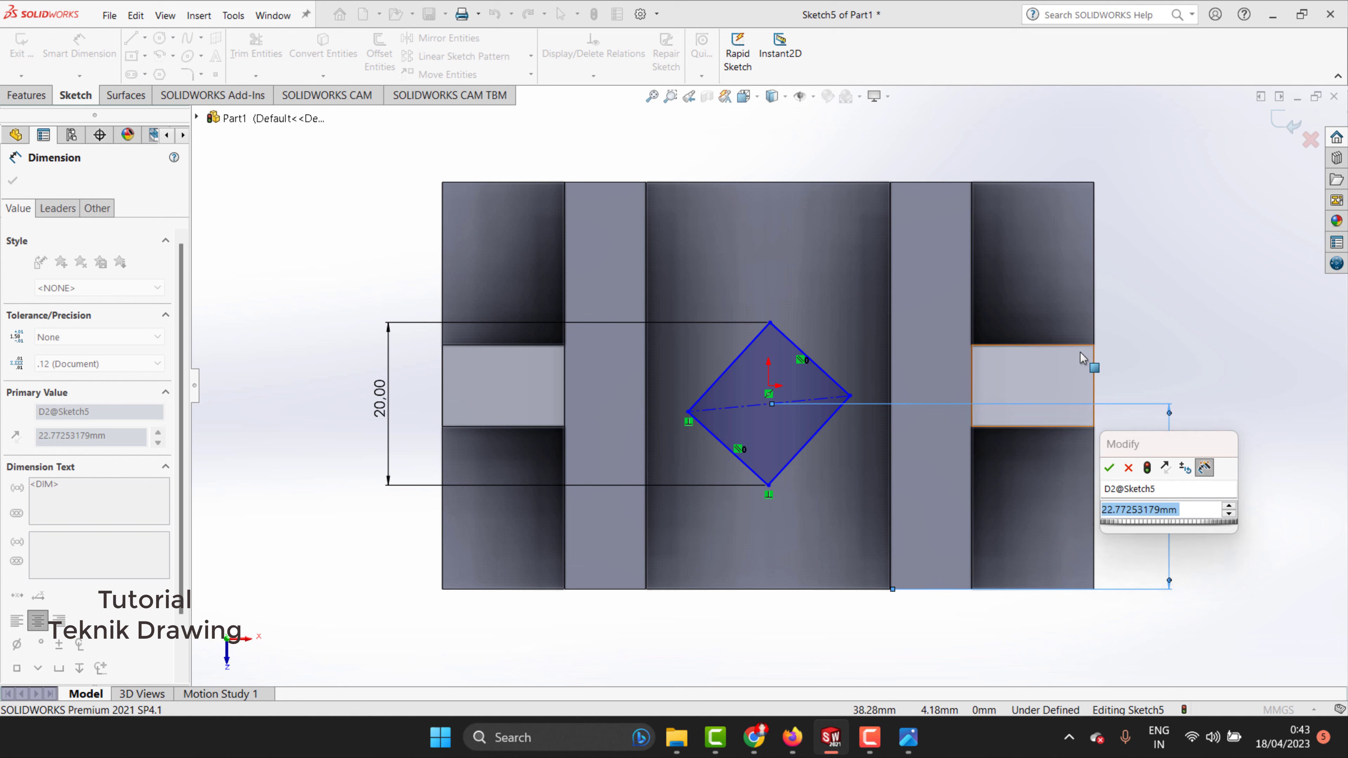
pyautogui.write('25')
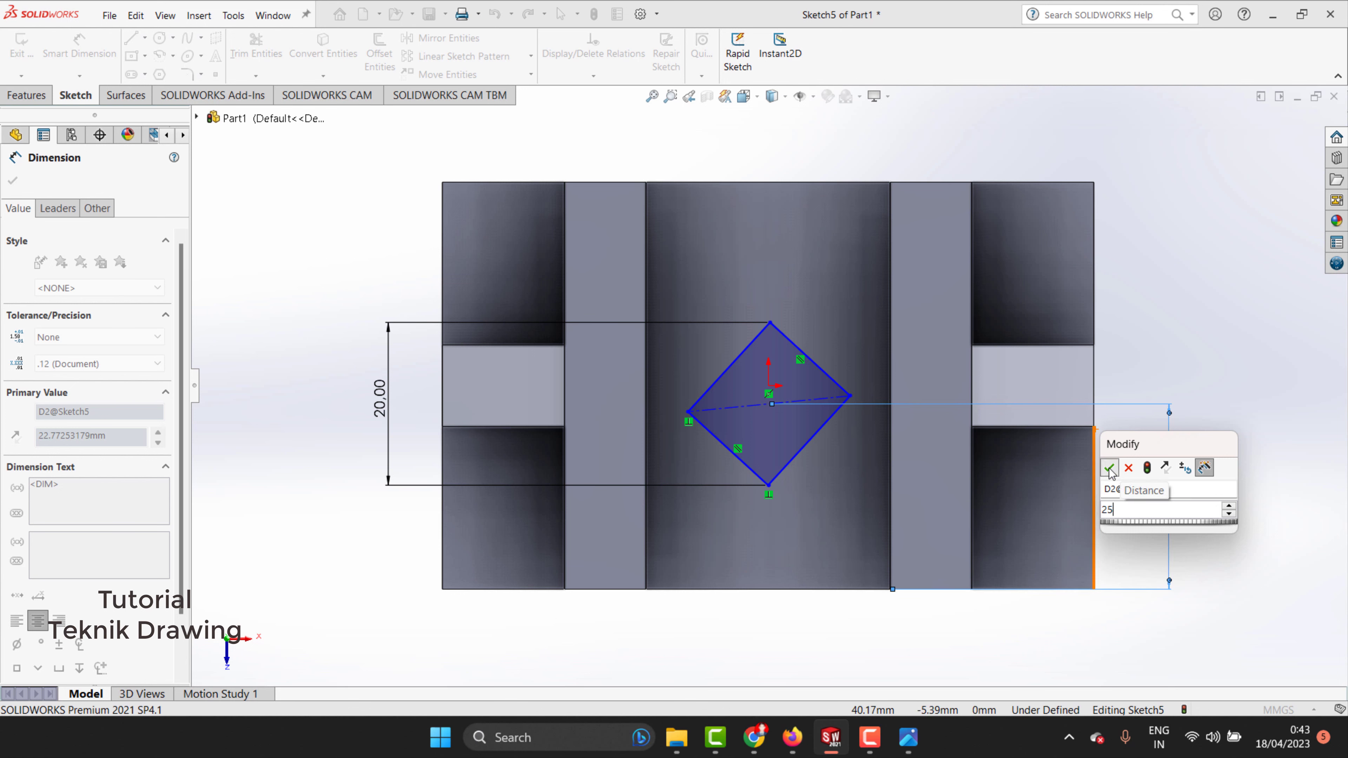
pyautogui.click(1109, 468)
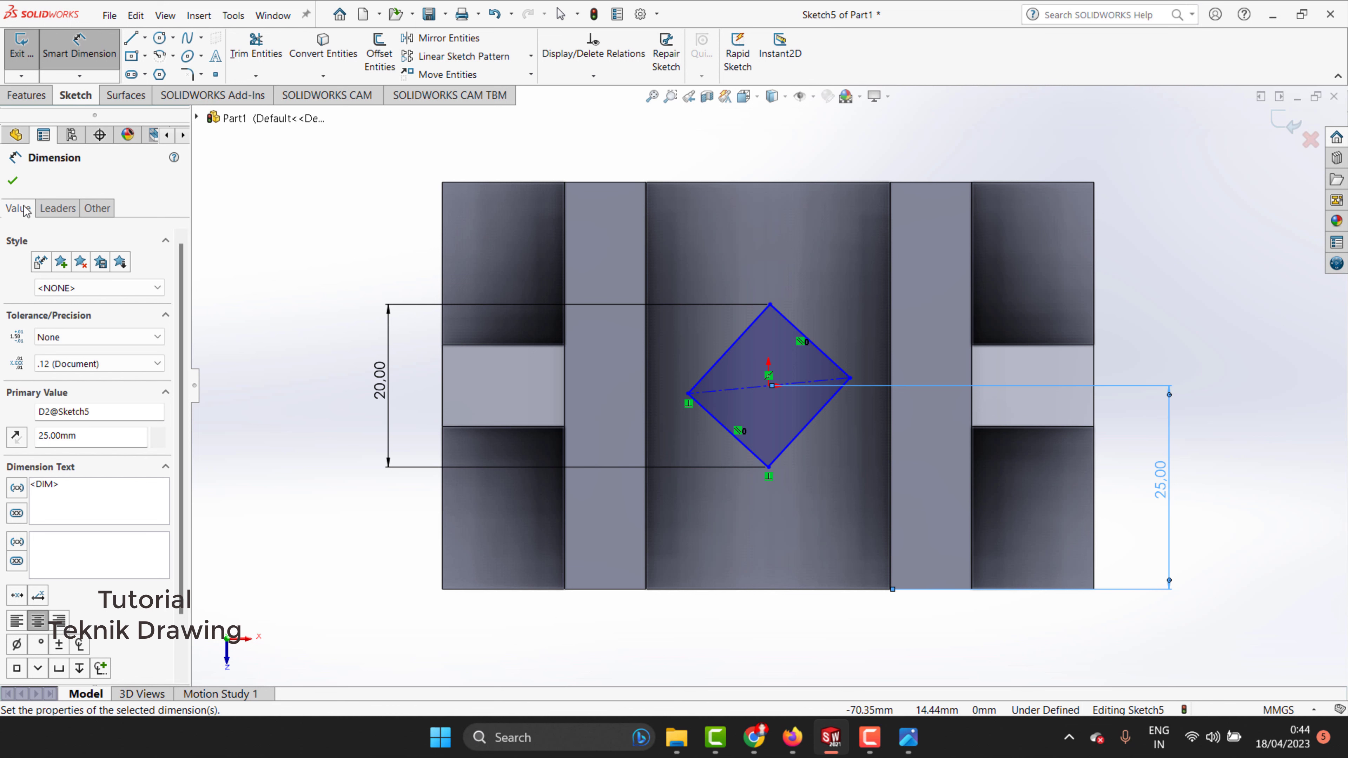
pyautogui.click(13, 181)
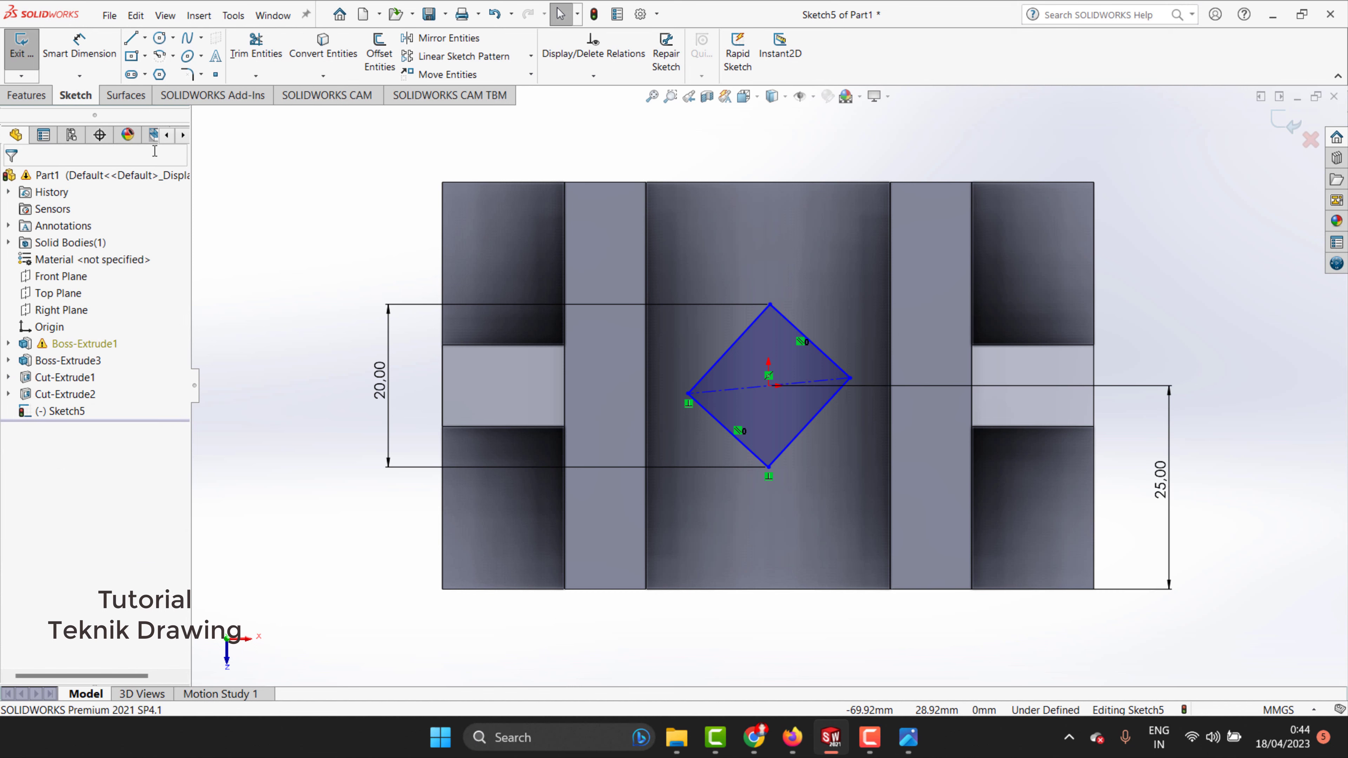
# Cut the Sketch5 diamond through the part as an extruded cut, Cut-Extrude3.
pyautogui.click(28, 96)
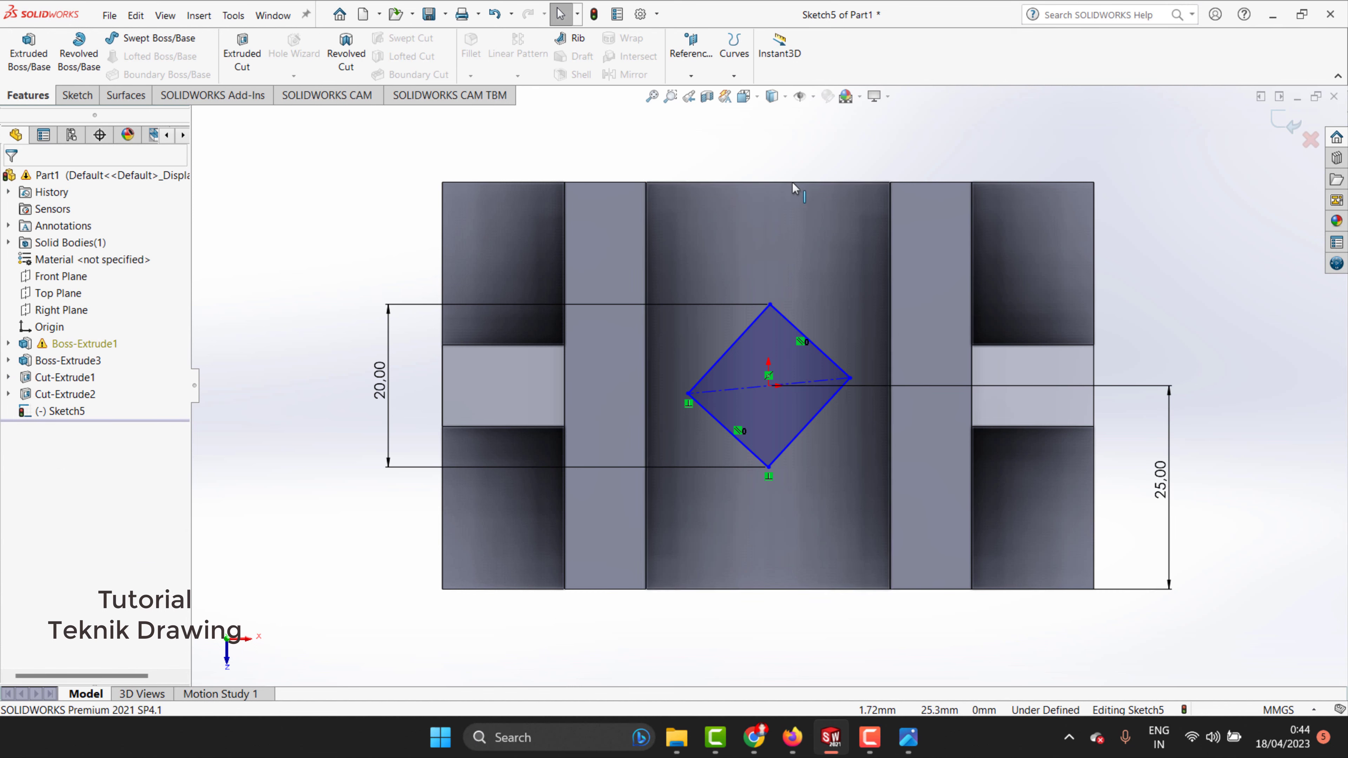
pyautogui.moveTo(844, 307); pyautogui.dragTo(979, 562, button='middle')
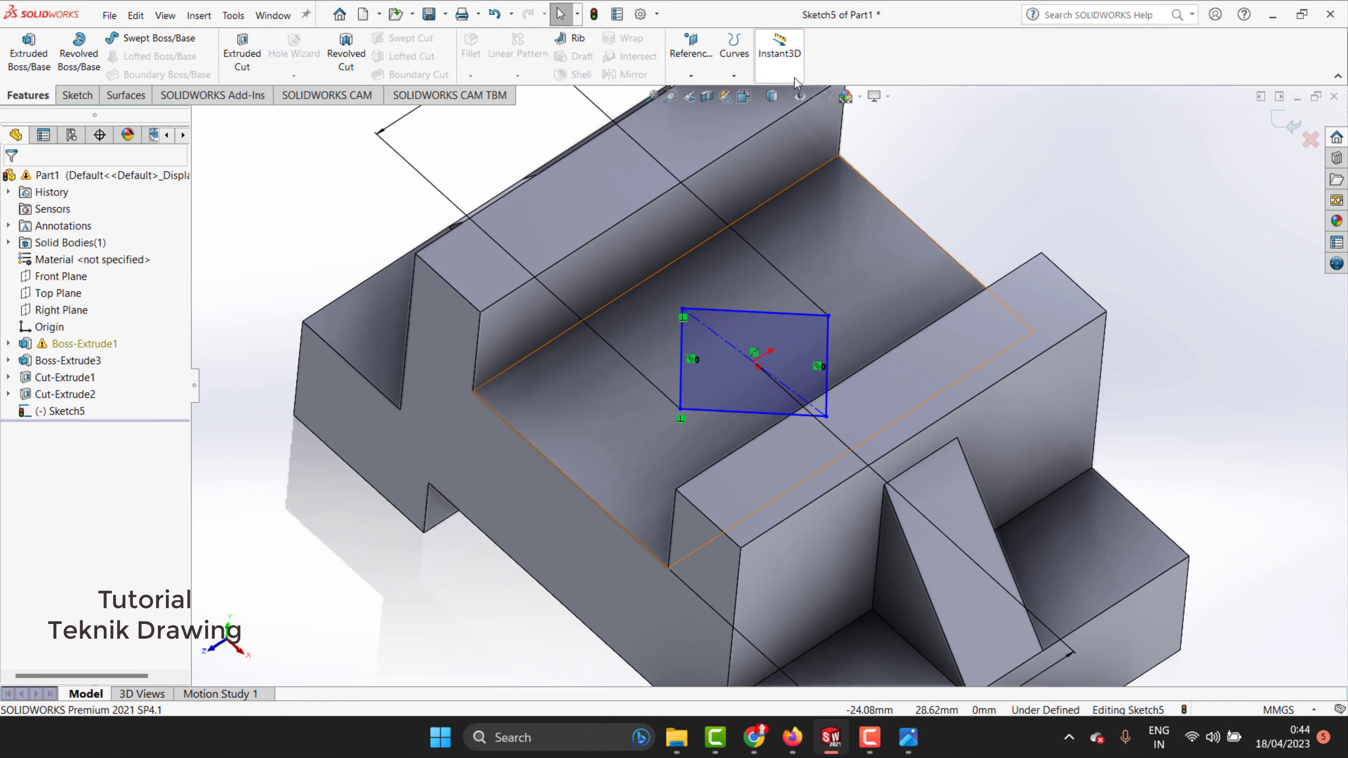
pyautogui.click(909, 737)
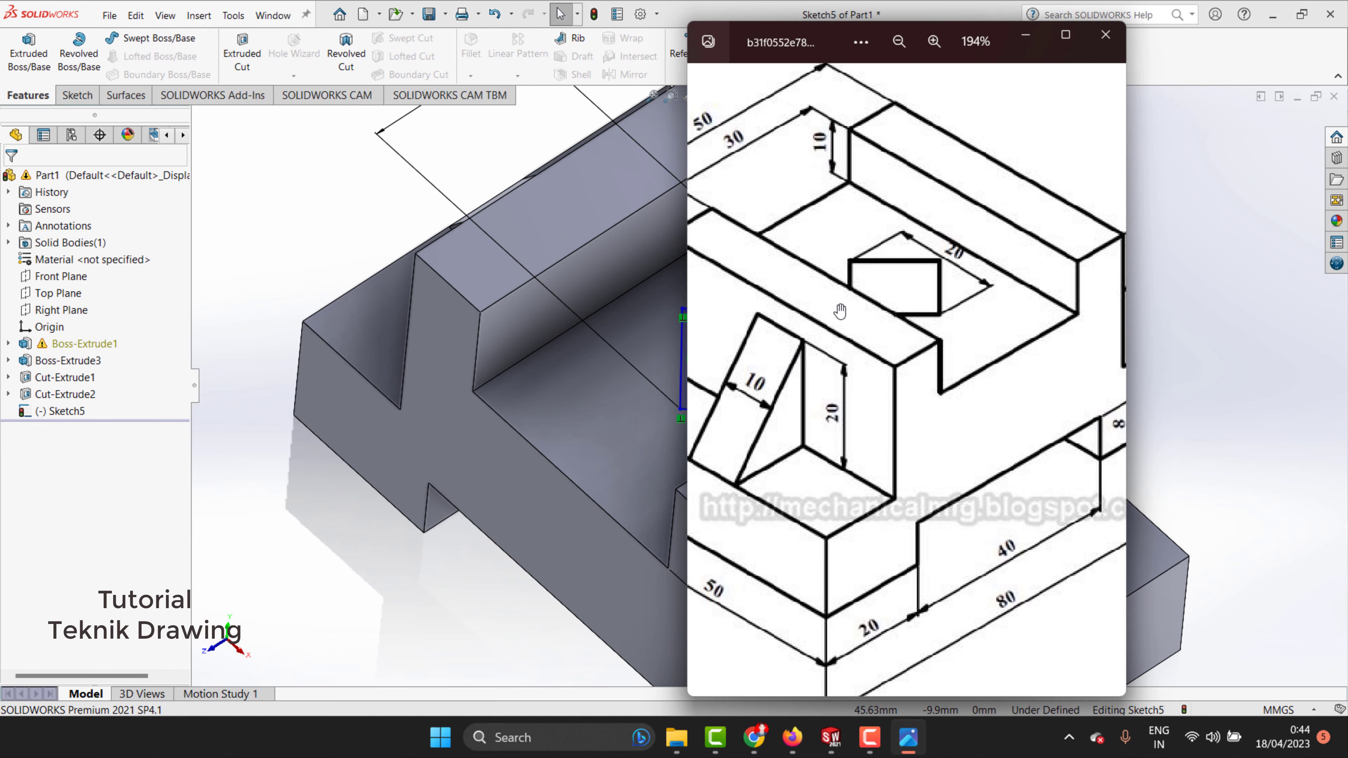
pyautogui.scroll(-2, 842, 314)
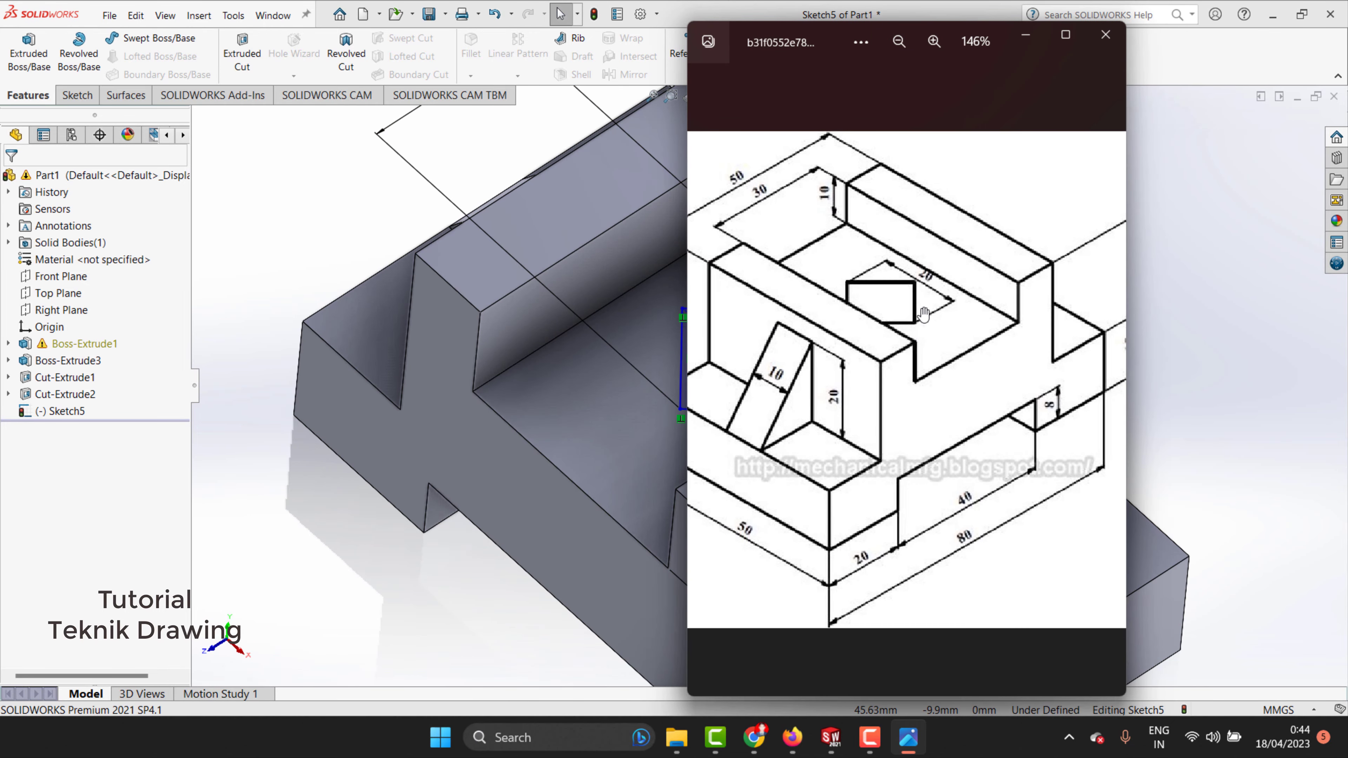
pyautogui.click(1026, 35)
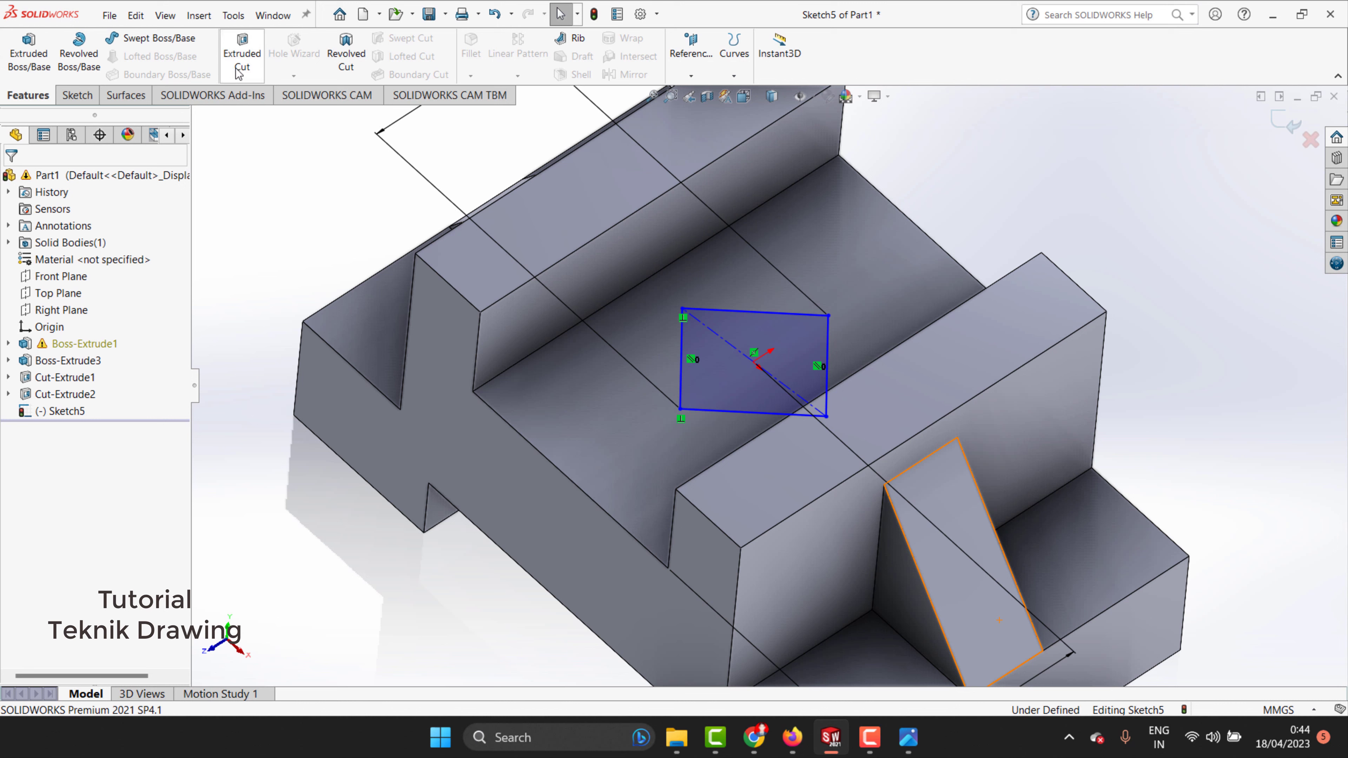
pyautogui.click(255, 42)
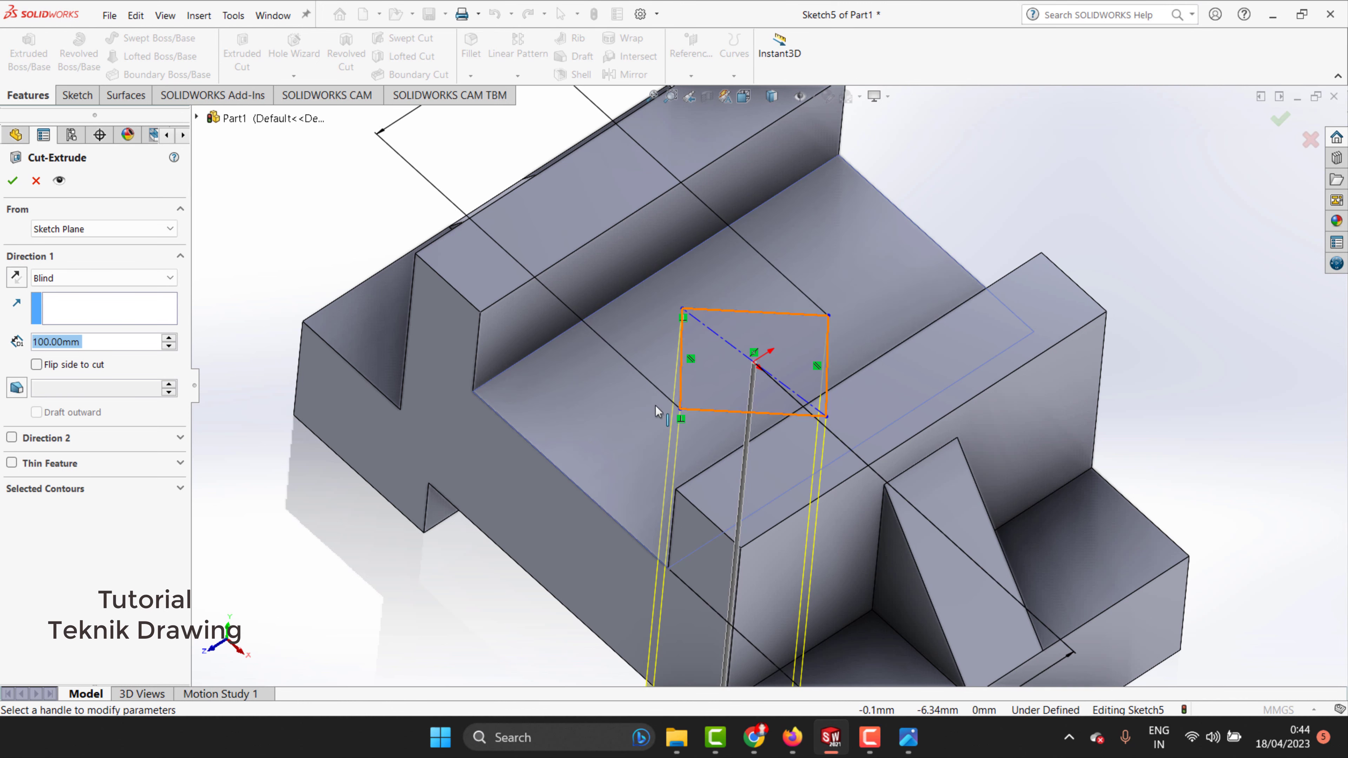
pyautogui.click(7, 180)
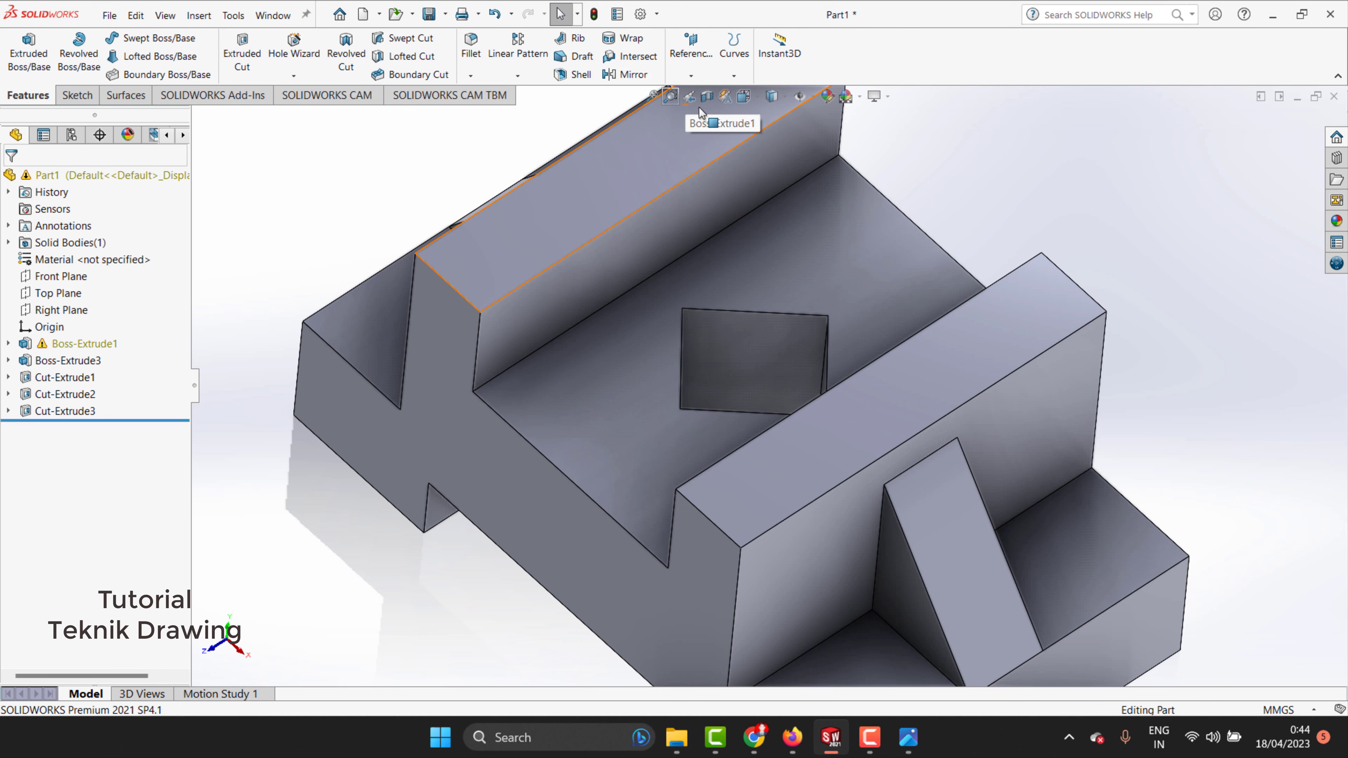
# Snap to isometric, then rotate the model to view it from the opposite corner.
pyautogui.click(745, 98)
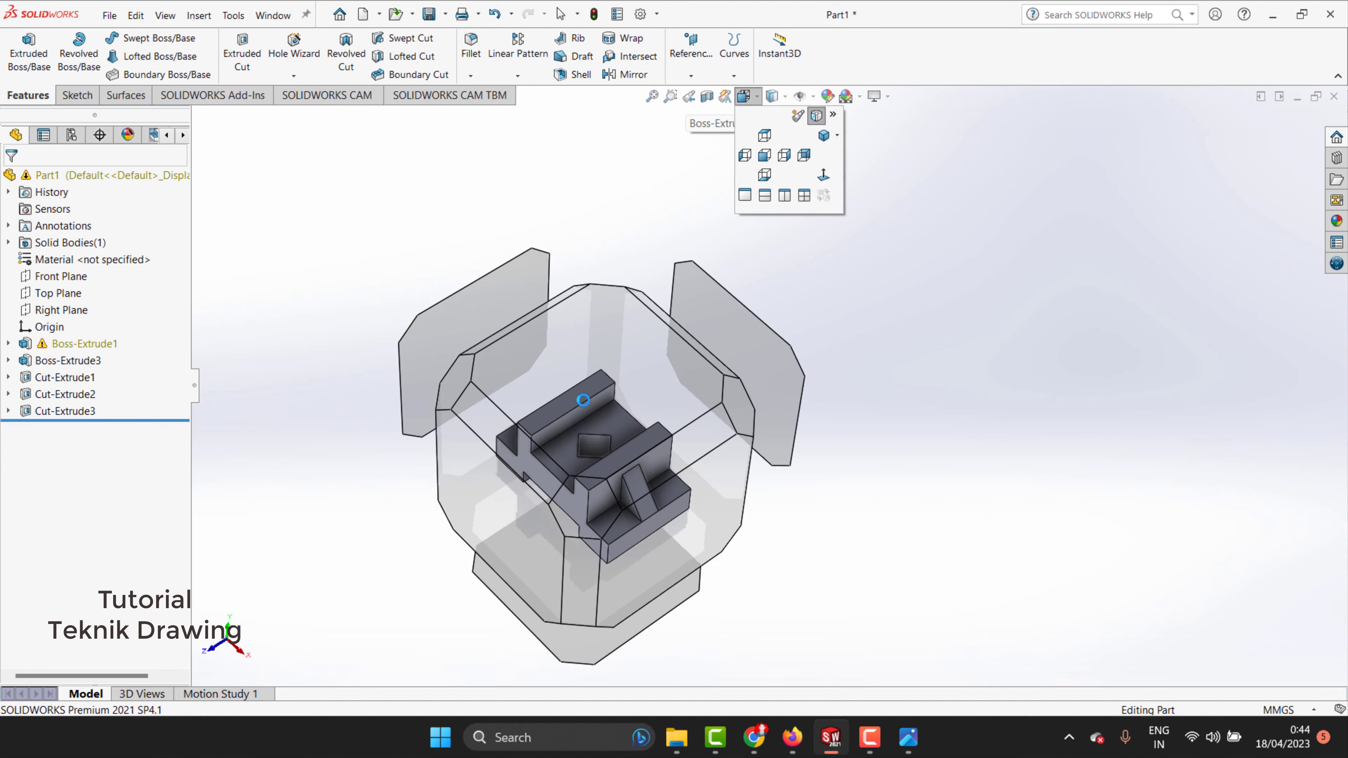
pyautogui.click(568, 501)
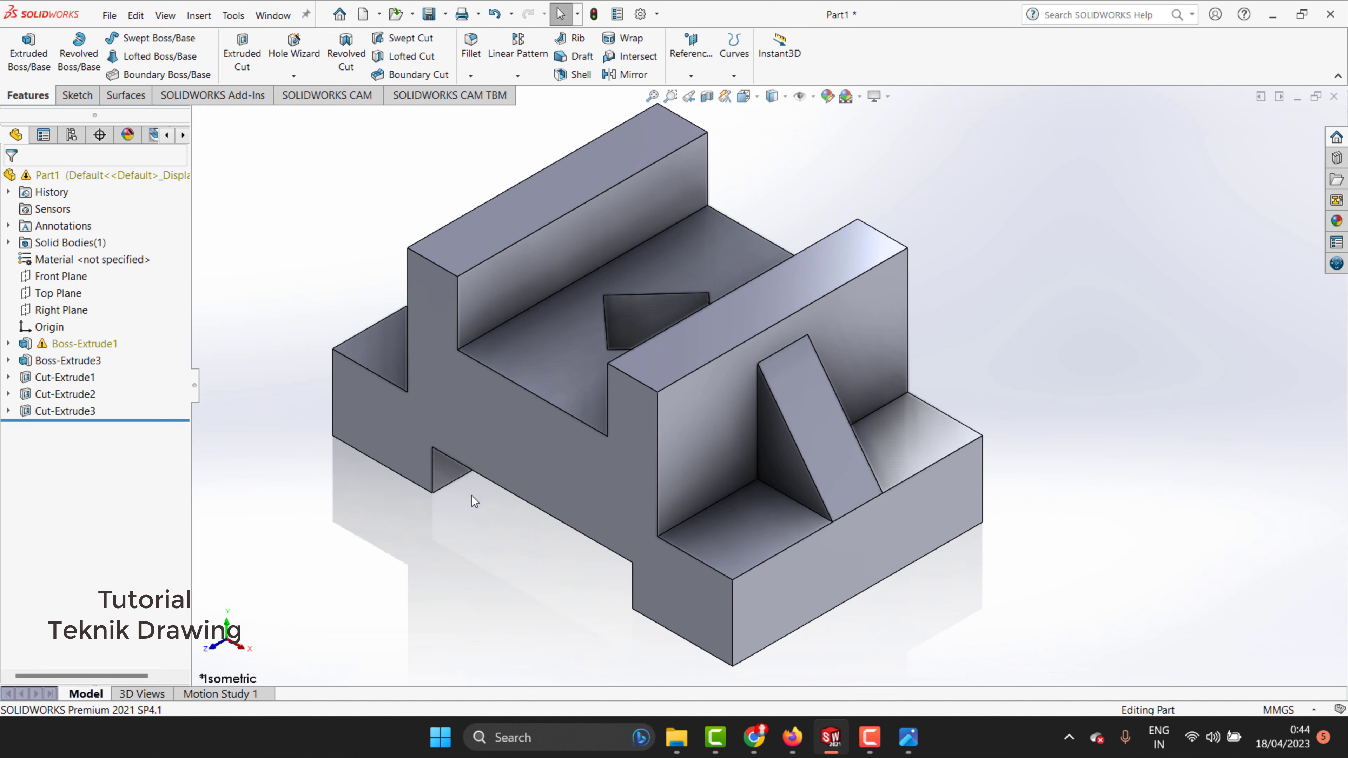
pyautogui.rightClick(924, 173)
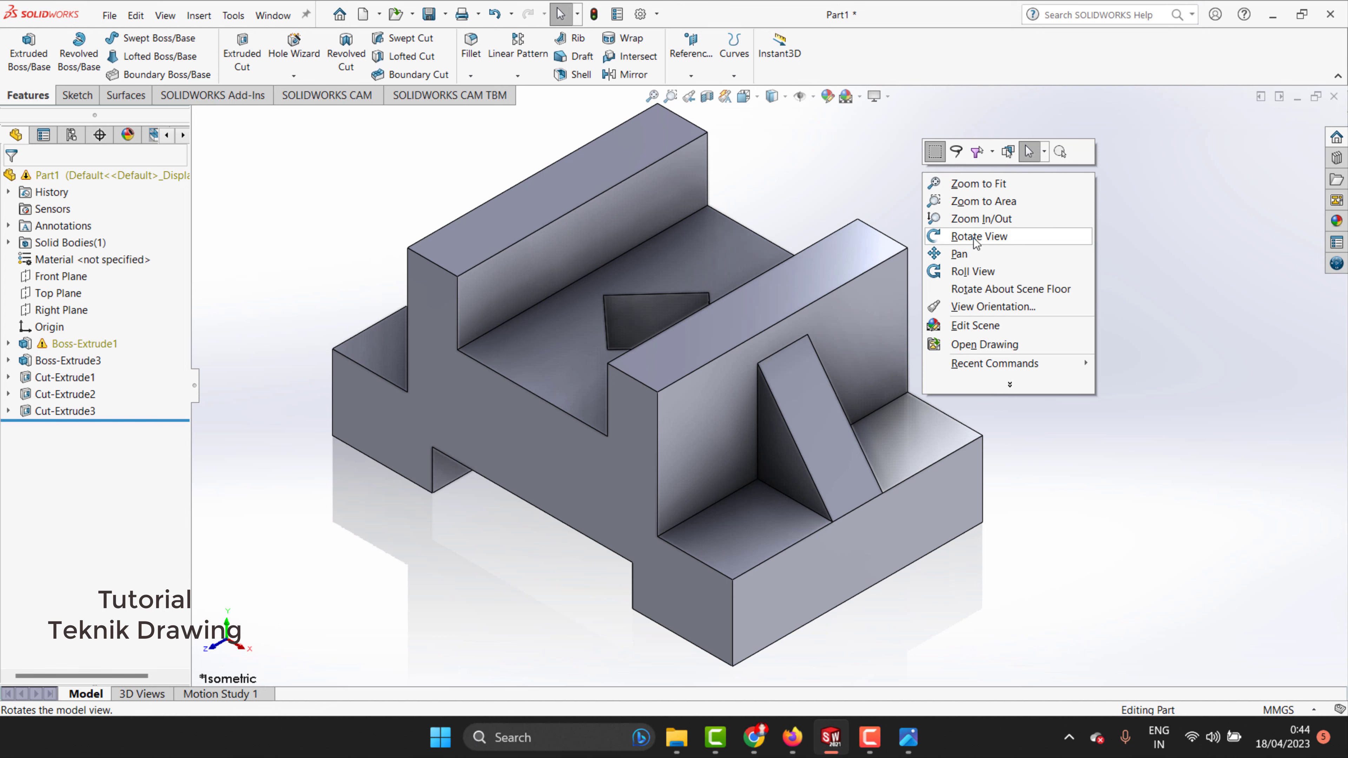
pyautogui.click(975, 242)
pyautogui.moveTo(975, 241)
pyautogui.mouseDown()
pyautogui.moveTo(751, 362)
pyautogui.moveTo(781, 423)
pyautogui.moveTo(782, 399)
pyautogui.mouseUp()
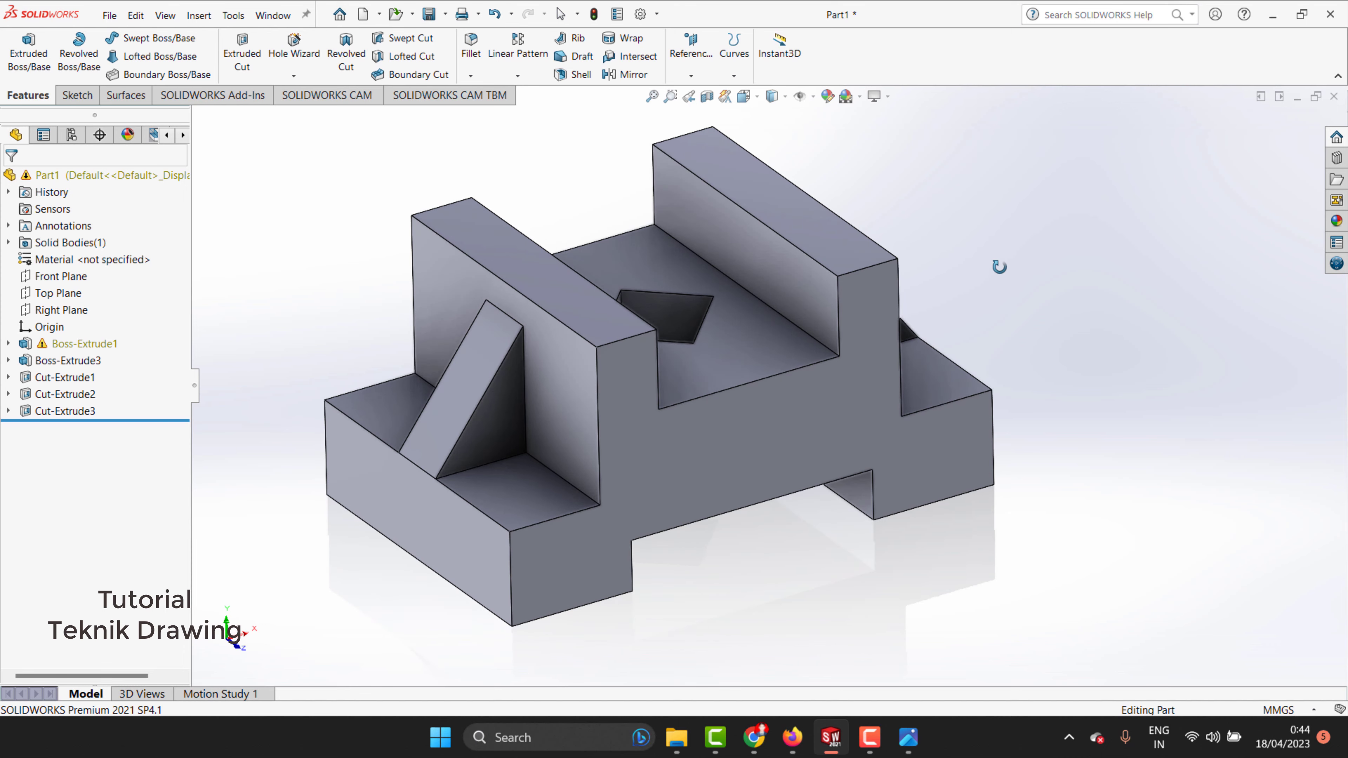
pyautogui.rightClick(1000, 266)
pyautogui.click(1035, 280)
# Reopen the reference drawing and move it to the right beside the model.
pyautogui.click(909, 737)
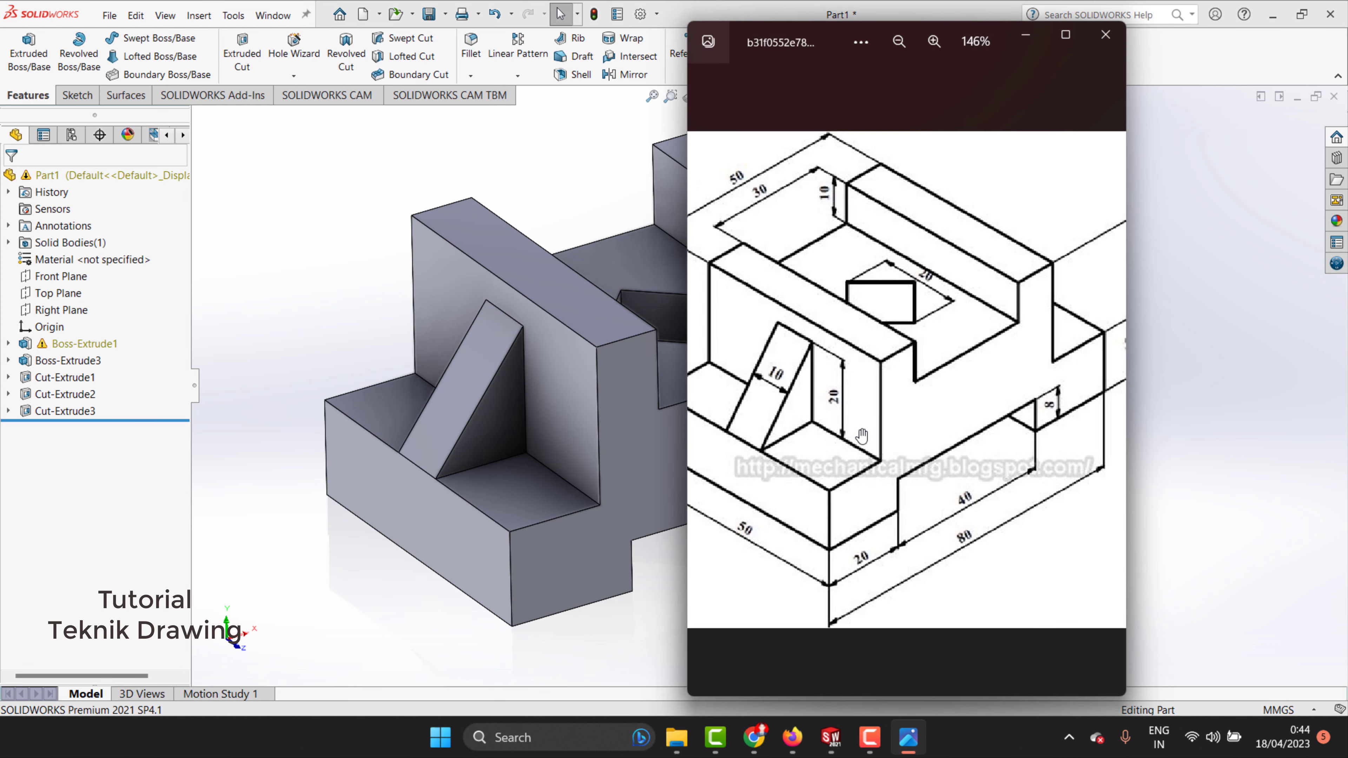
pyautogui.scroll(-3, 861, 436)
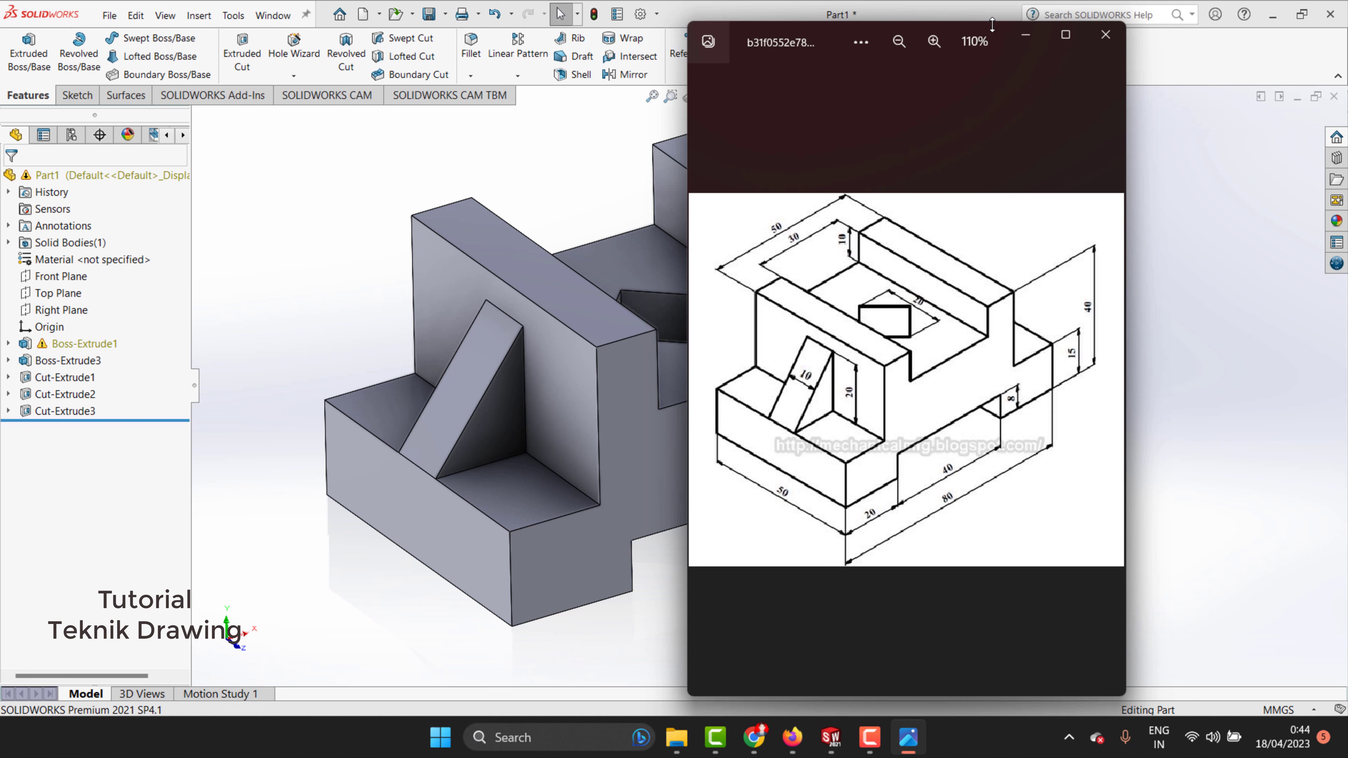
pyautogui.moveTo(992, 25); pyautogui.dragTo(1229, 10)
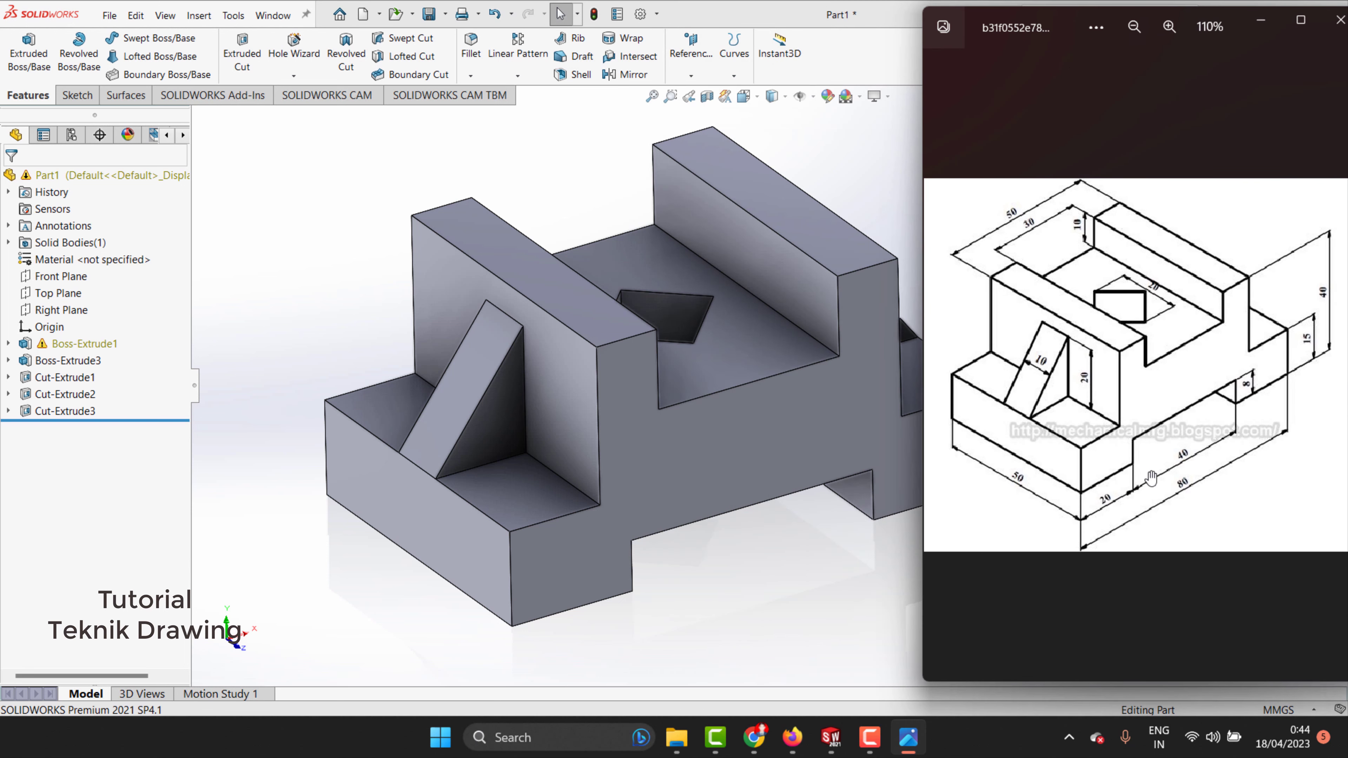